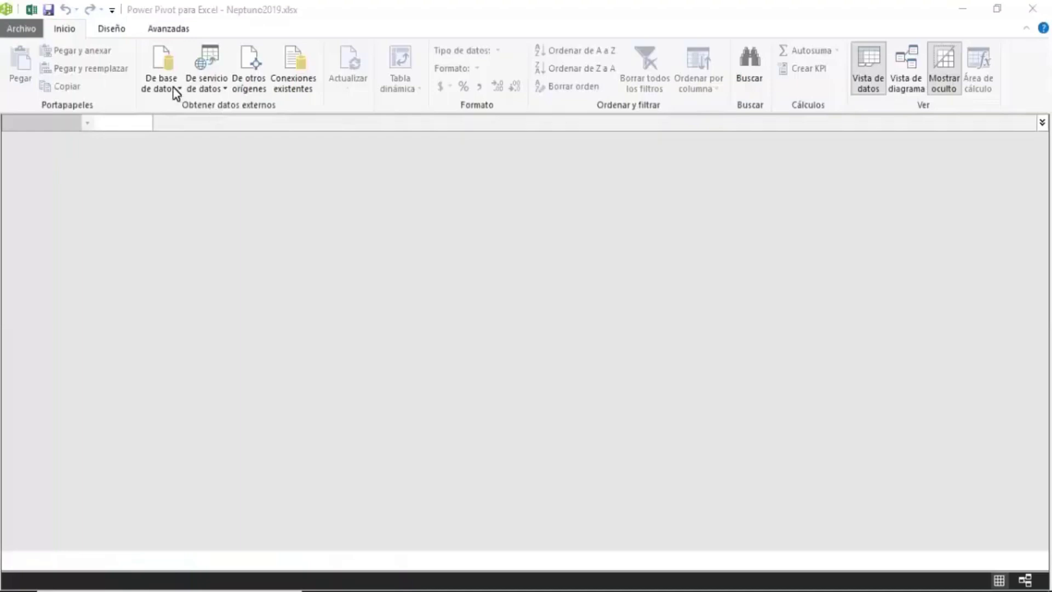
- Start the Table Import Wizard from other sources and choose Microsoft Access as the data source
{"action": "left_click", "coordinate": [174, 87]}
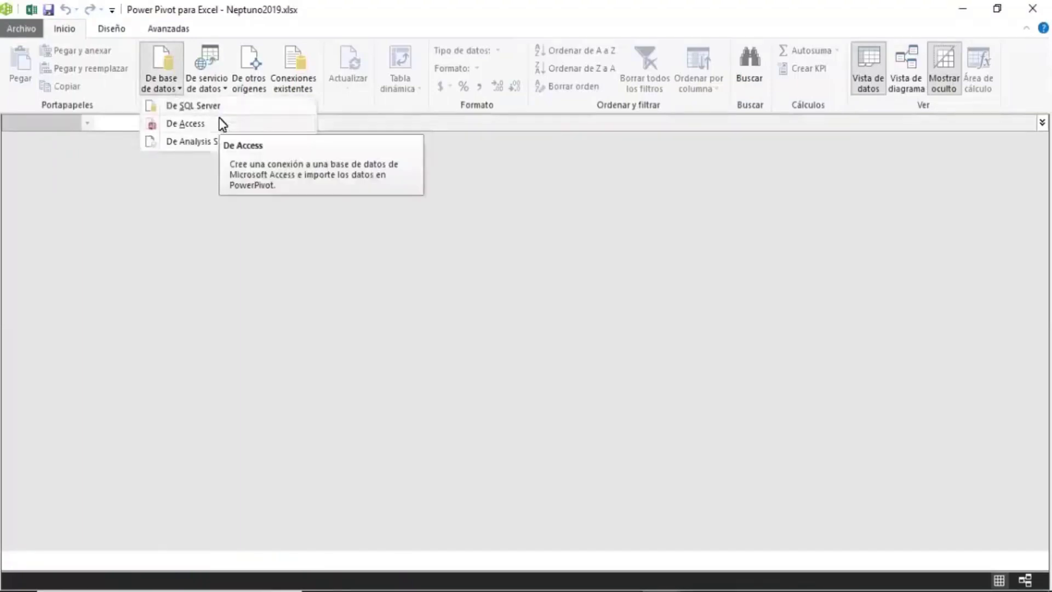
{"action": "left_click", "coordinate": [247, 82]}
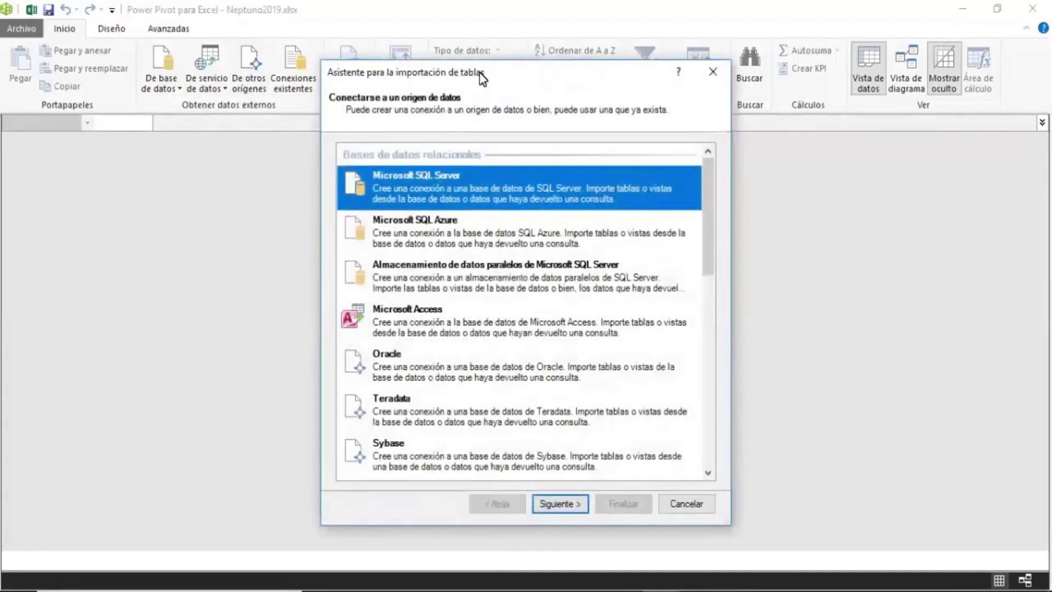
{"action": "left_click_drag", "start_coordinate": [481, 78], "coordinate": [475, 52]}
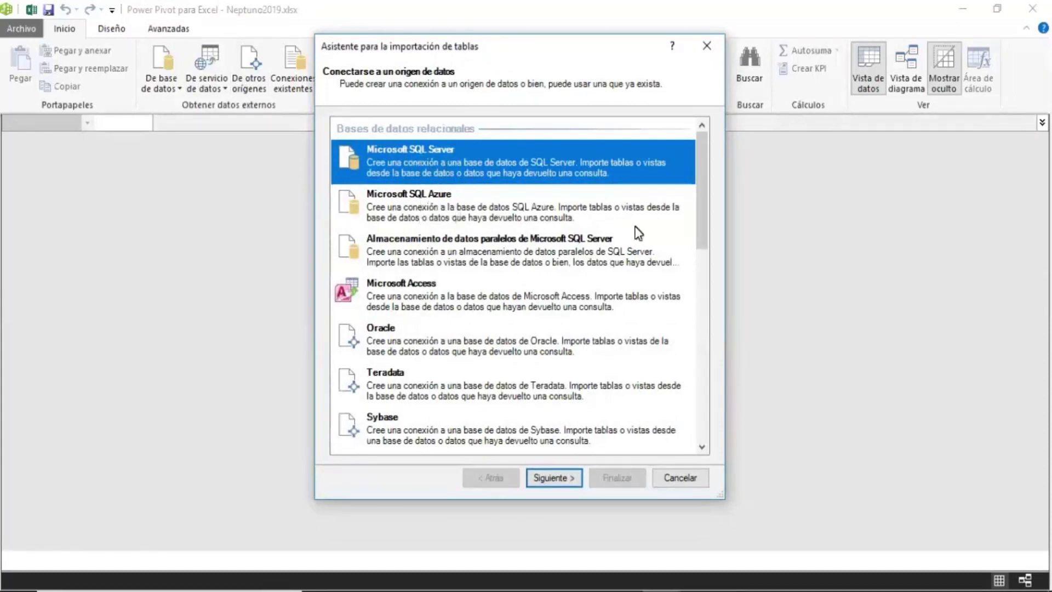
{"action": "left_click_drag", "start_coordinate": [696, 215], "coordinate": [698, 242]}
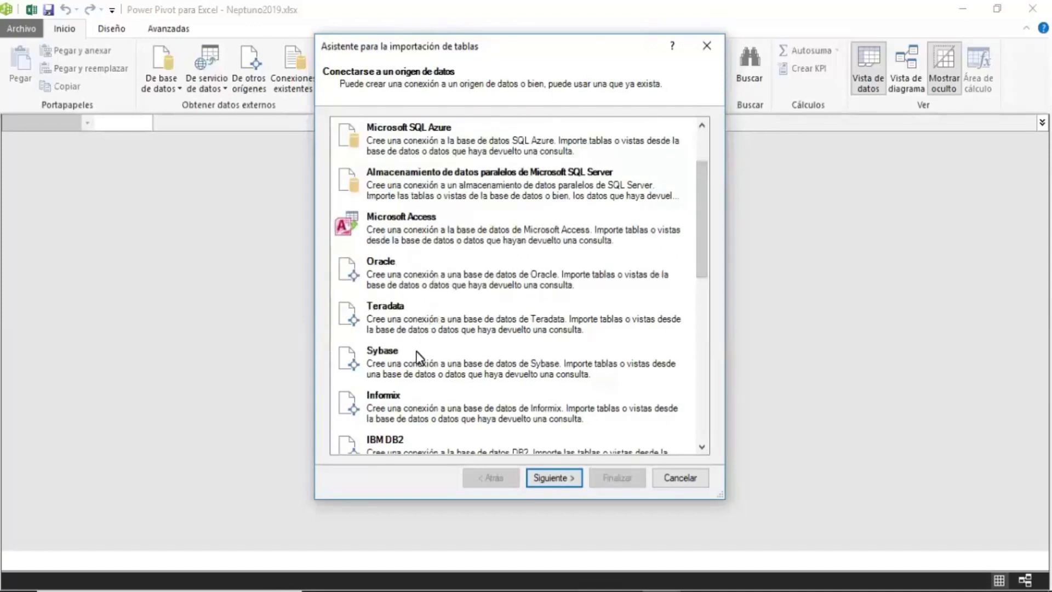
{"action": "mouse_move", "coordinate": [702, 251]}
{"action": "left_mouse_down"}
{"action": "mouse_move", "coordinate": [711, 330]}
{"action": "mouse_move", "coordinate": [695, 396]}
{"action": "left_mouse_up"}
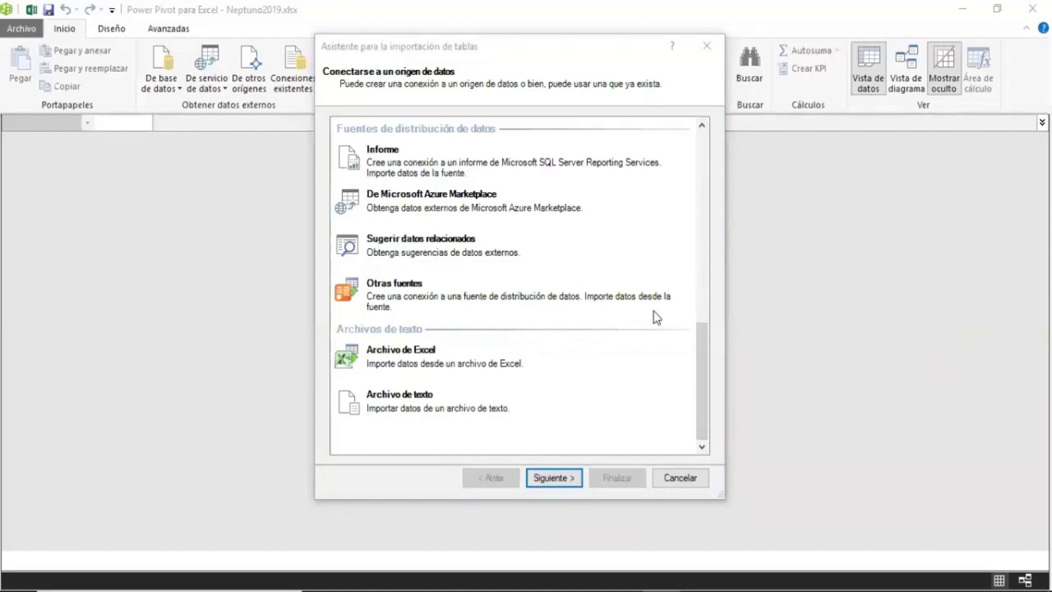
{"action": "left_click", "coordinate": [703, 340]}
{"action": "left_click_drag", "start_coordinate": [704, 340], "coordinate": [699, 161]}
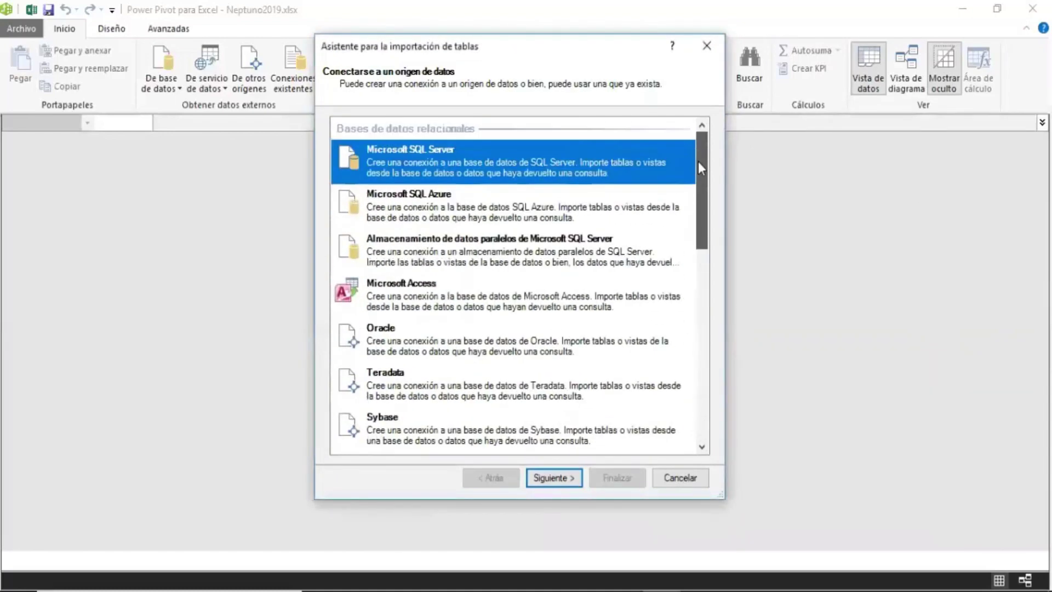
{"action": "left_click", "coordinate": [444, 293]}
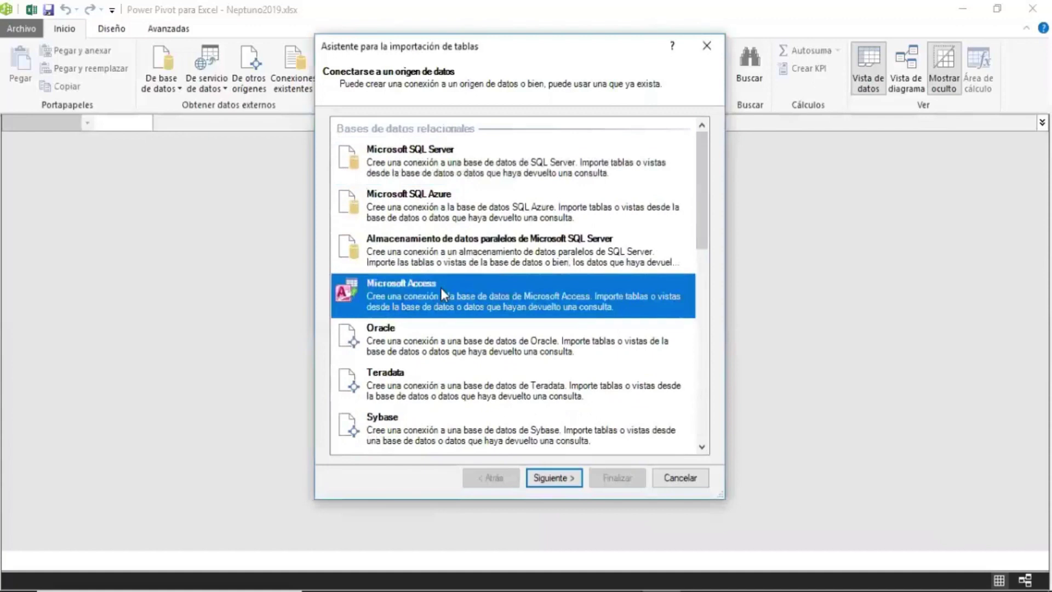
{"action": "left_click", "coordinate": [548, 478]}
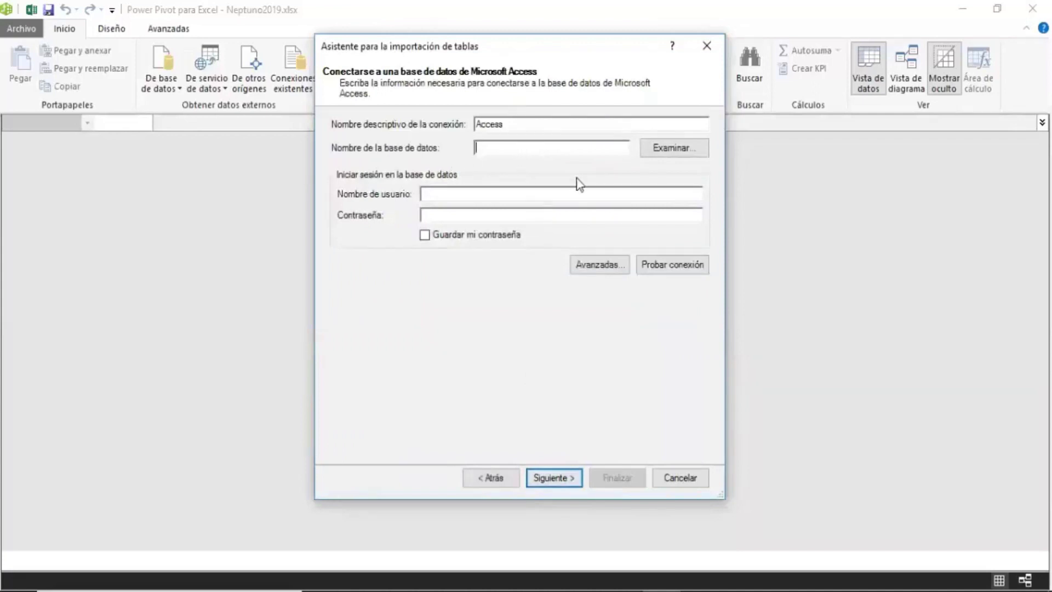
- Point the Access connection at Neptuno (1).accdb in Descargas and continue
{"action": "left_click", "coordinate": [662, 157]}
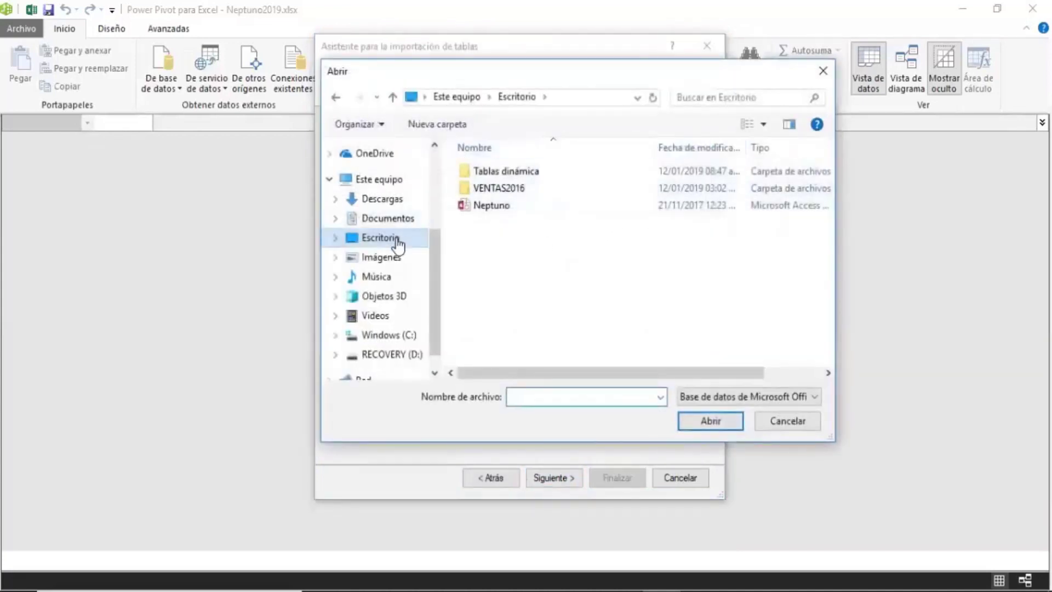
{"action": "left_click", "coordinate": [397, 204]}
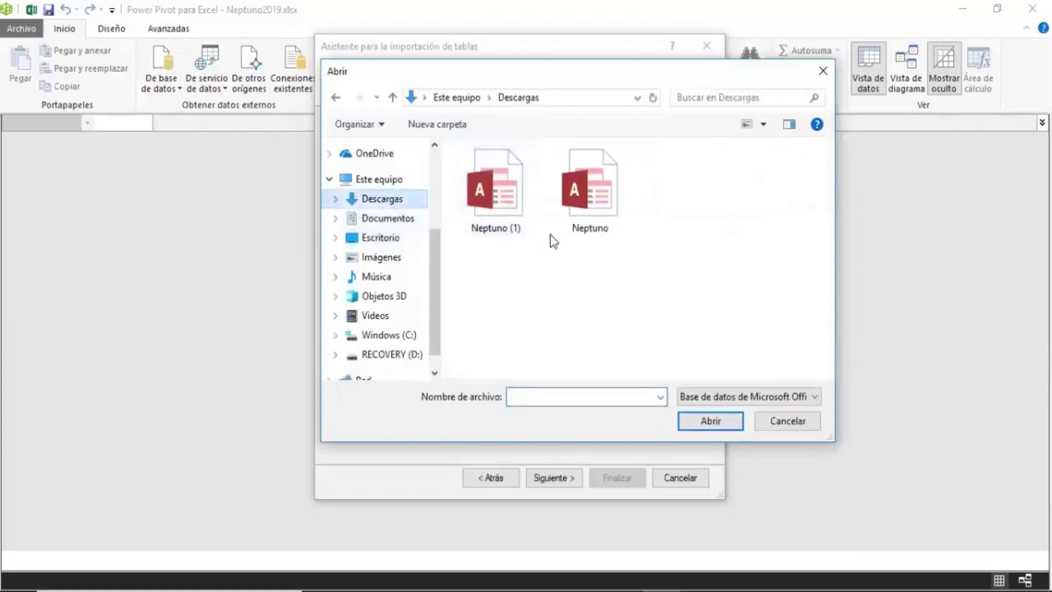
{"action": "double_click", "coordinate": [600, 212]}
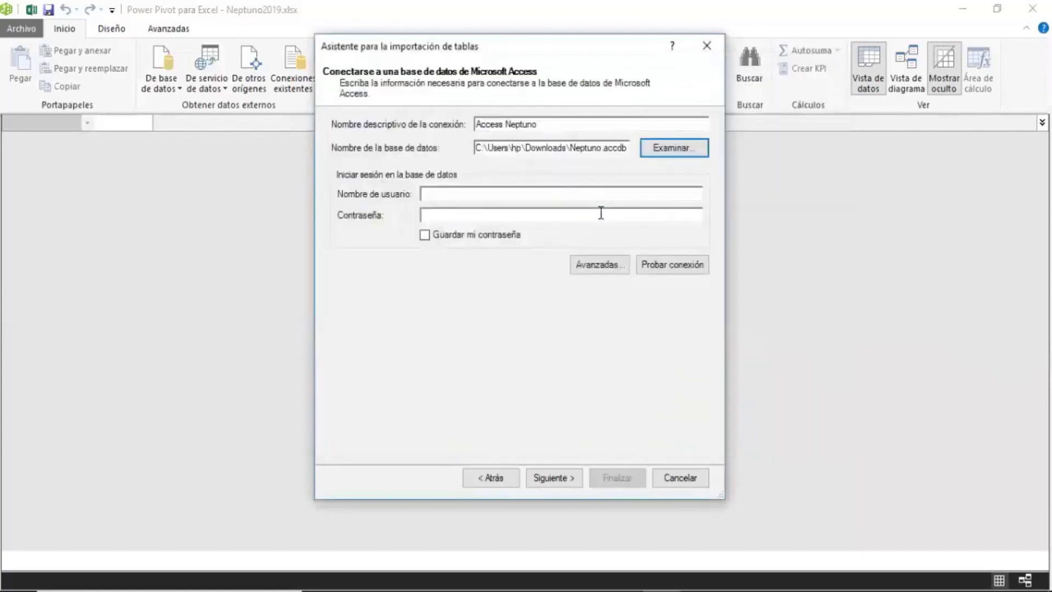
{"action": "left_click", "coordinate": [555, 478]}
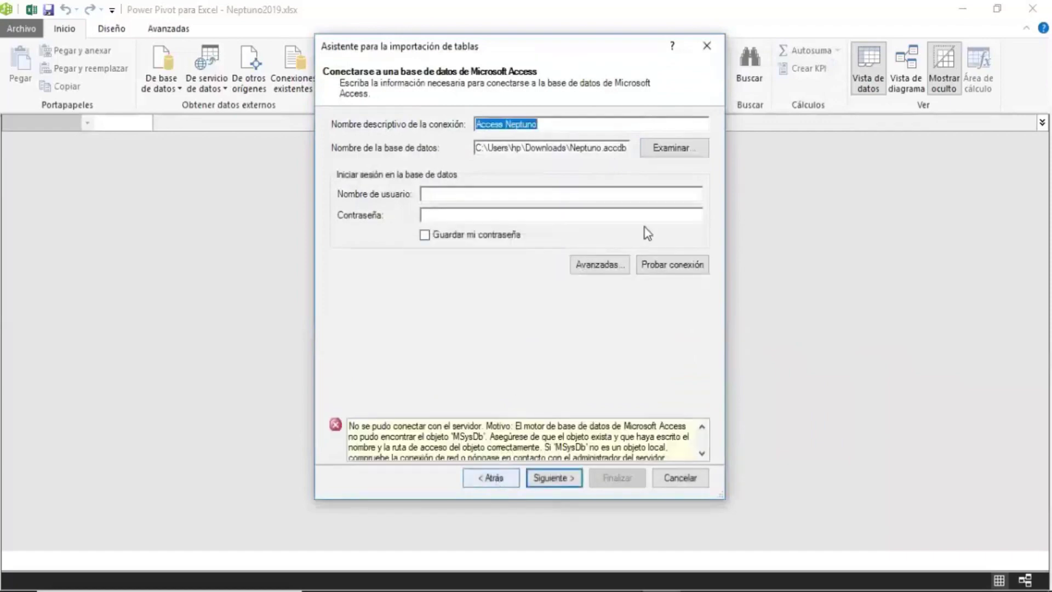
{"action": "left_click", "coordinate": [672, 148]}
{"action": "left_click", "coordinate": [518, 213]}
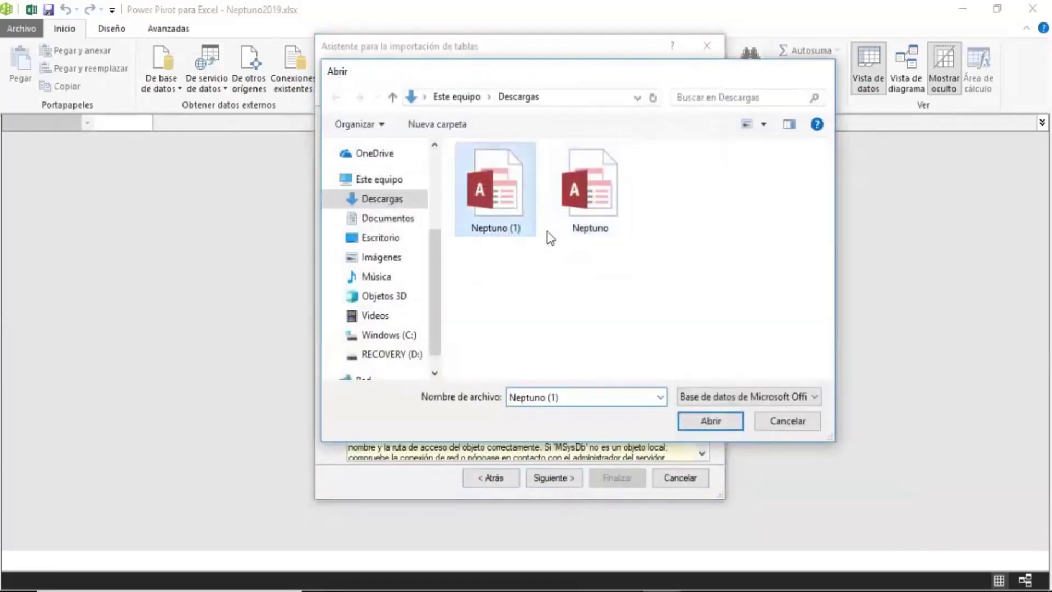
{"action": "key", "text": "Return"}
{"action": "left_click", "coordinate": [564, 483]}
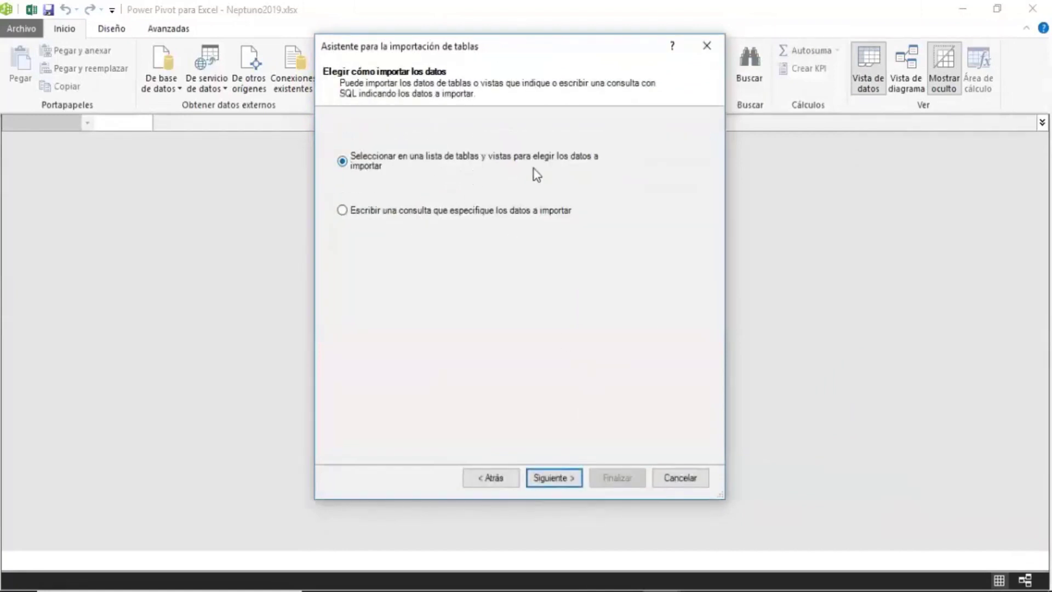
- Check the eight tables Categorías, Clientes, Compañías de envíos, Detalles de pedidos, Empleados, Pedidos, Productos and Proveedores
{"action": "left_click", "coordinate": [553, 478]}
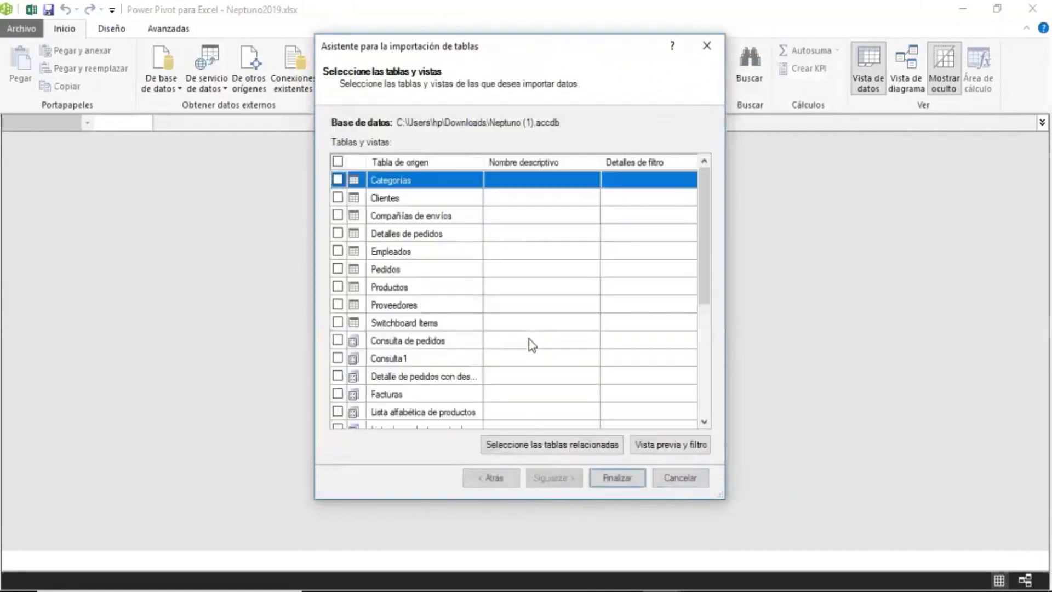
{"action": "left_click_drag", "start_coordinate": [702, 233], "coordinate": [698, 193]}
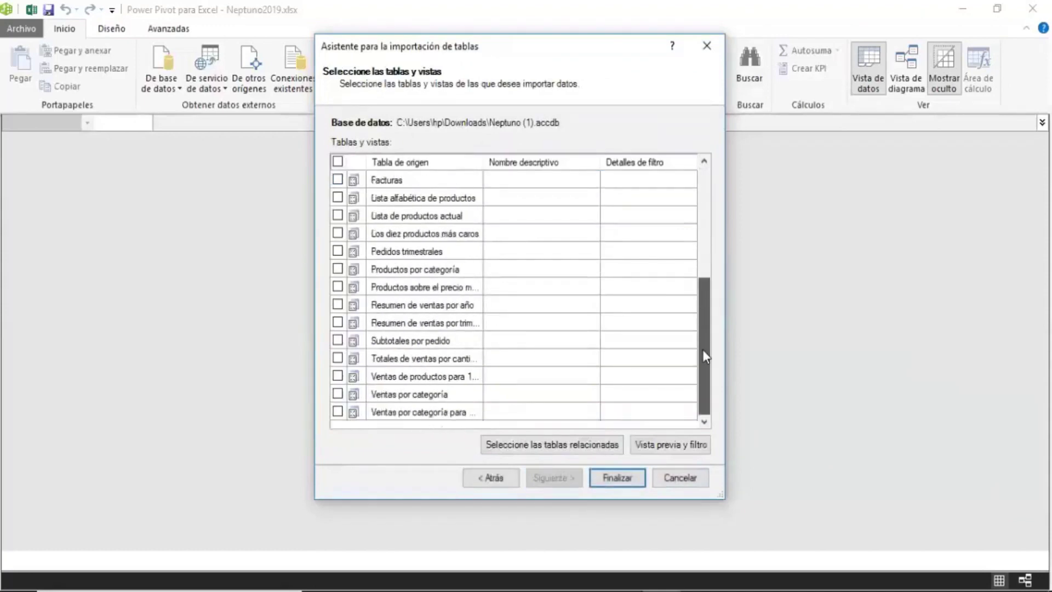
{"action": "mouse_move", "coordinate": [711, 247]}
{"action": "left_mouse_down"}
{"action": "mouse_move", "coordinate": [711, 339]}
{"action": "mouse_move", "coordinate": [684, 230]}
{"action": "left_mouse_up"}
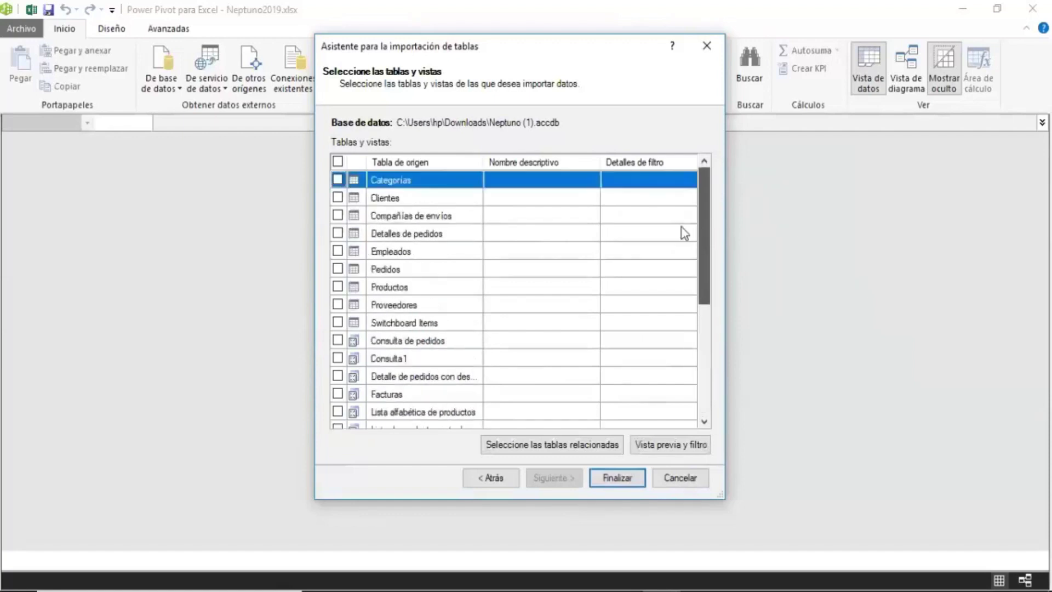
{"action": "left_click", "coordinate": [338, 180]}
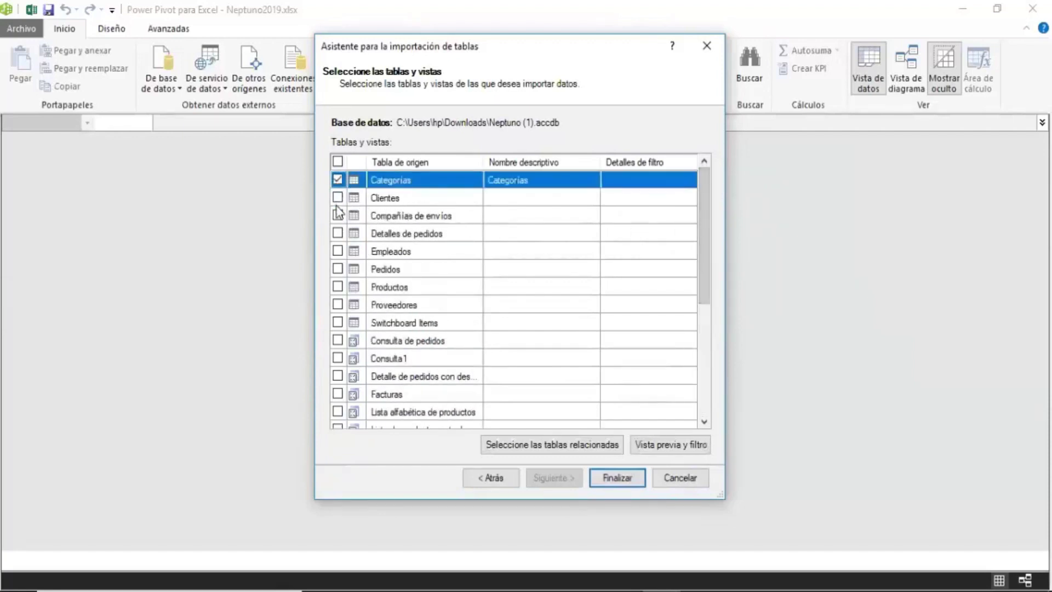
{"action": "left_click", "coordinate": [338, 198]}
{"action": "left_click", "coordinate": [338, 215]}
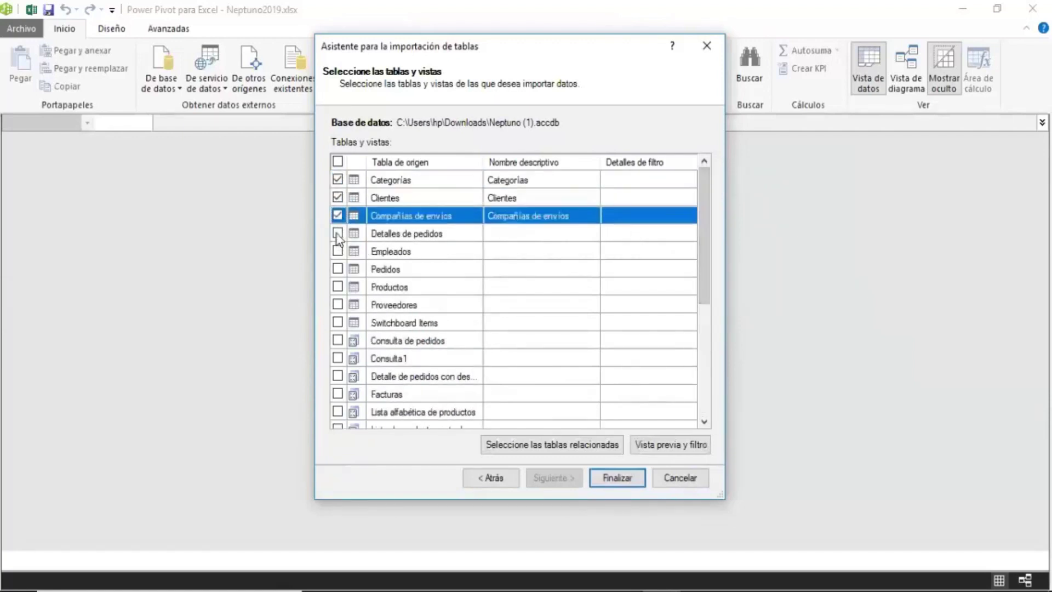
{"action": "left_click", "coordinate": [338, 233]}
{"action": "left_click", "coordinate": [337, 251]}
{"action": "left_click", "coordinate": [338, 269]}
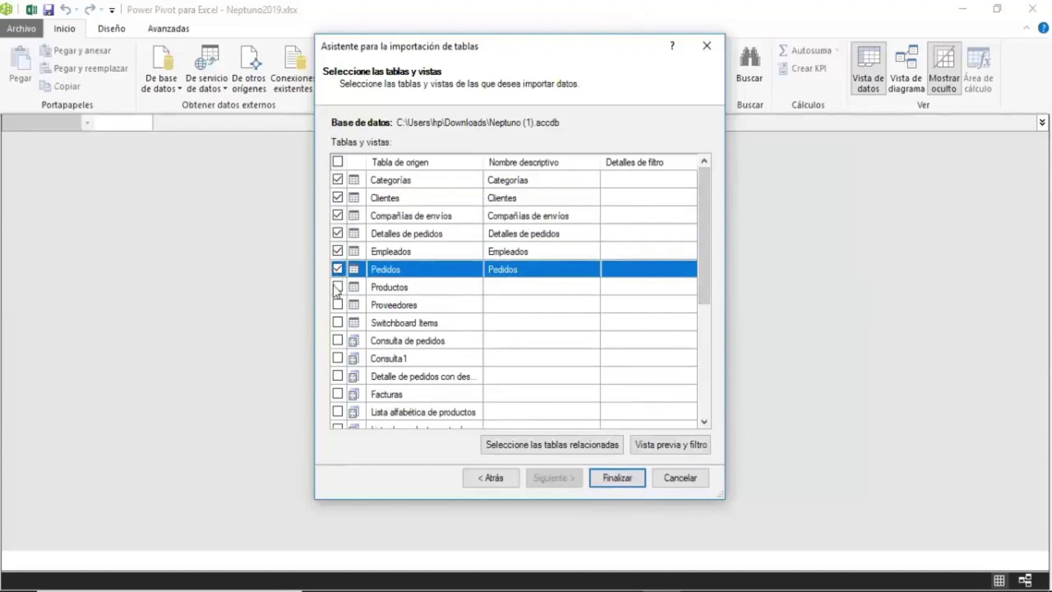
{"action": "left_click", "coordinate": [338, 287]}
{"action": "left_click", "coordinate": [338, 305]}
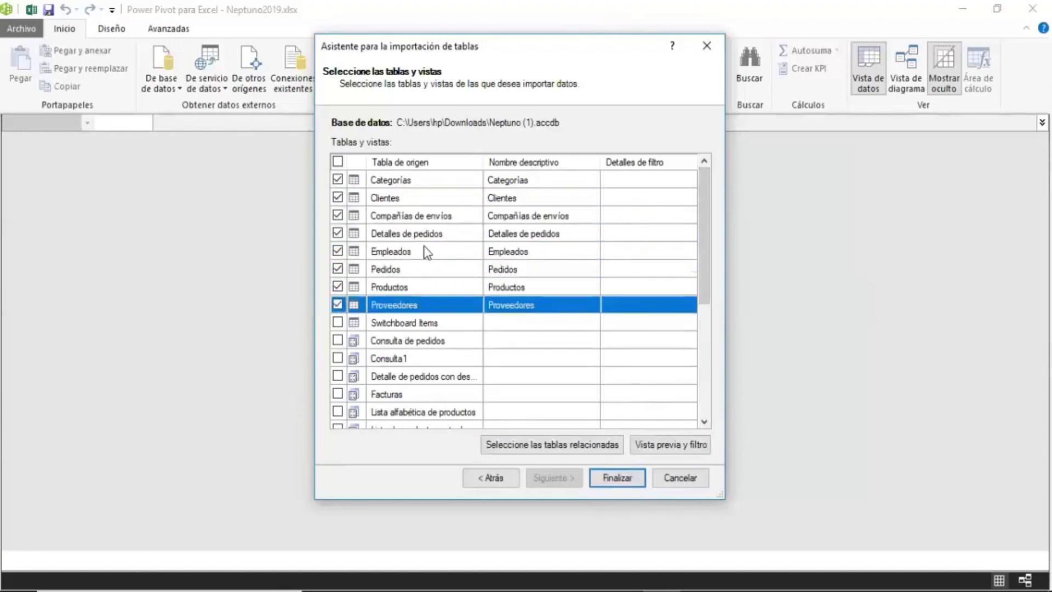
- Finish the wizard to import the eight selected tables
{"action": "key", "text": "ctrl+1"}
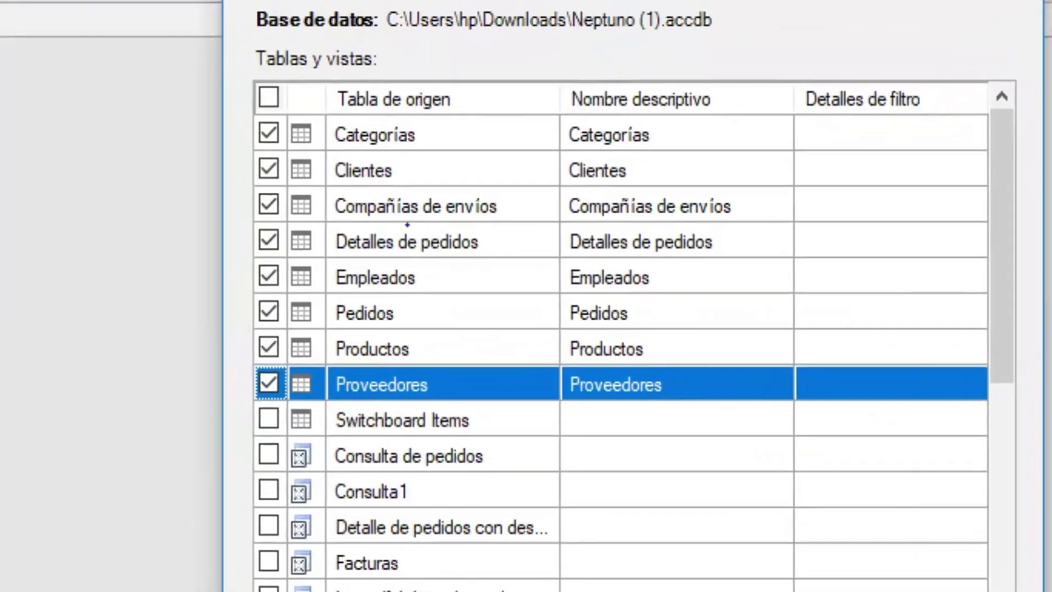
{"action": "left_click_drag", "start_coordinate": [250, 111], "coordinate": [773, 408]}
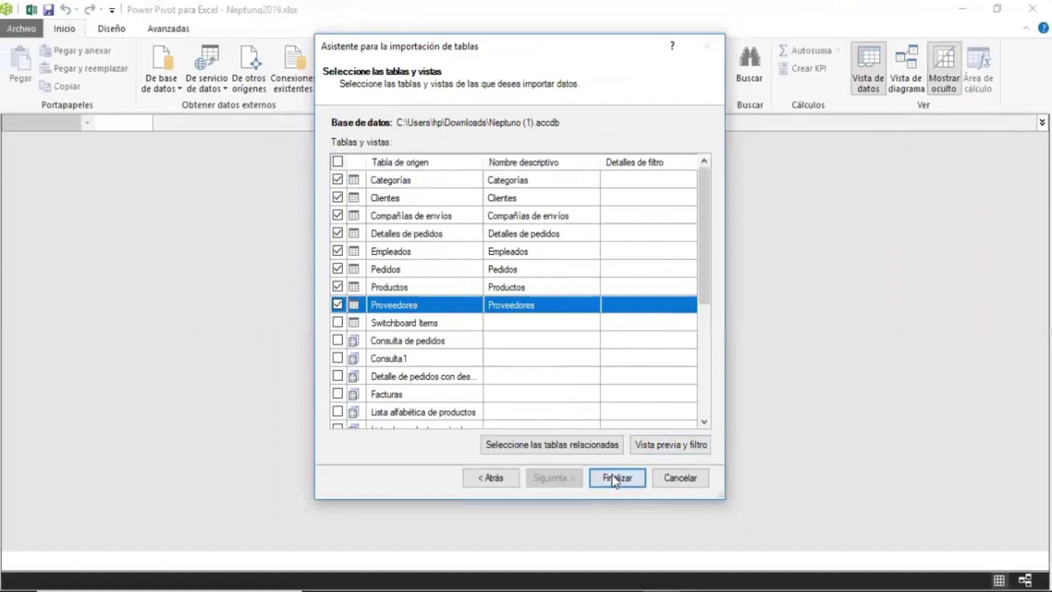
{"action": "left_click", "coordinate": [616, 478]}
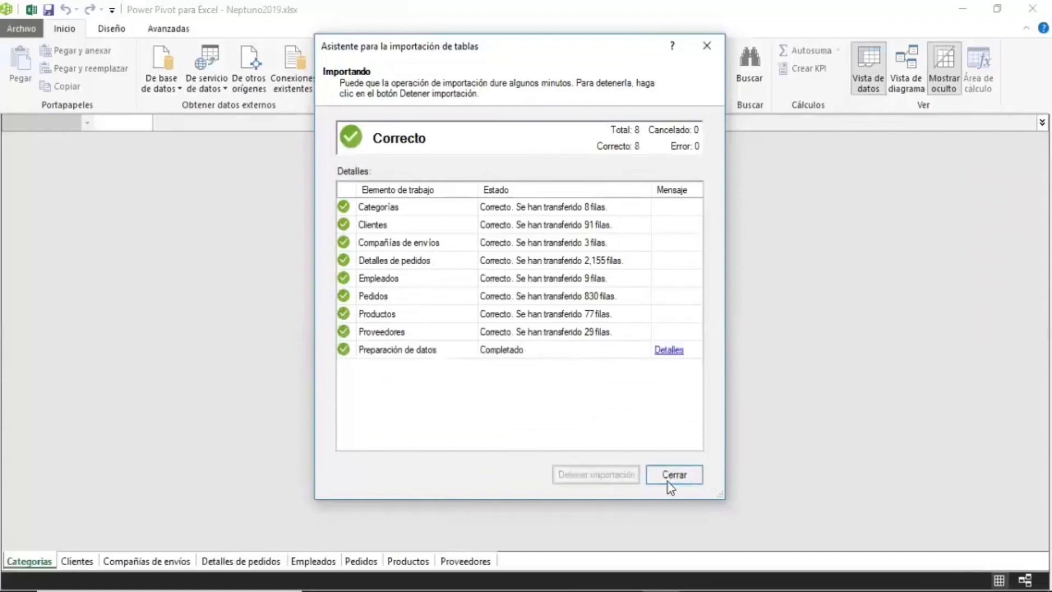
- Close the import summary and browse the imported tables Clientes through Productos
{"action": "left_click", "coordinate": [673, 475]}
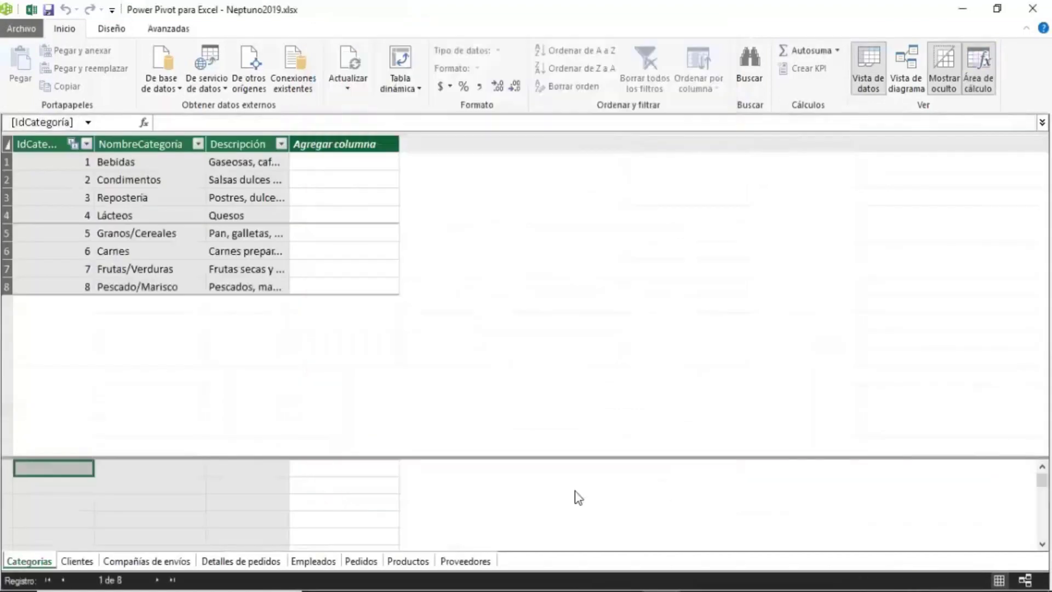
{"action": "left_click", "coordinate": [76, 561]}
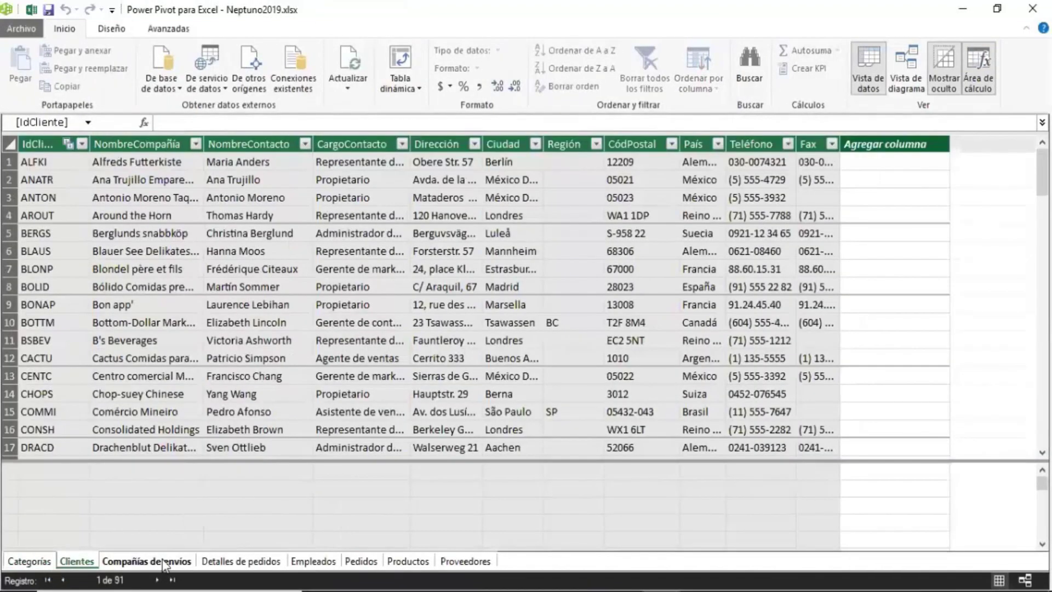
{"action": "left_click", "coordinate": [163, 562]}
{"action": "left_click", "coordinate": [247, 562]}
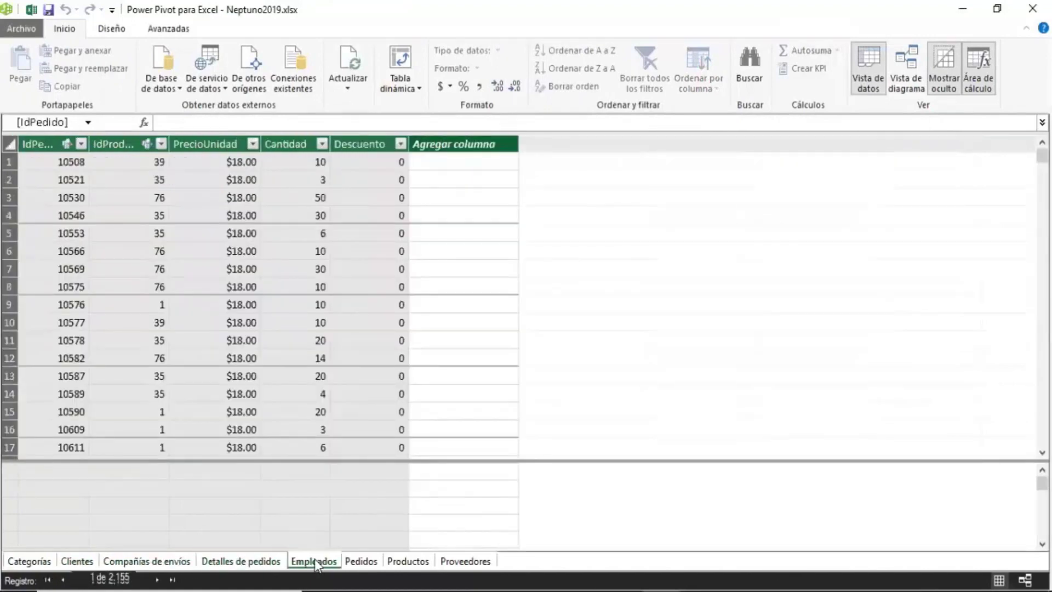
{"action": "left_click", "coordinate": [315, 562]}
{"action": "left_click", "coordinate": [360, 561]}
{"action": "left_click", "coordinate": [408, 562]}
- View the Proveedores table, then switch to Vista de diagrama
{"action": "left_click", "coordinate": [453, 562]}
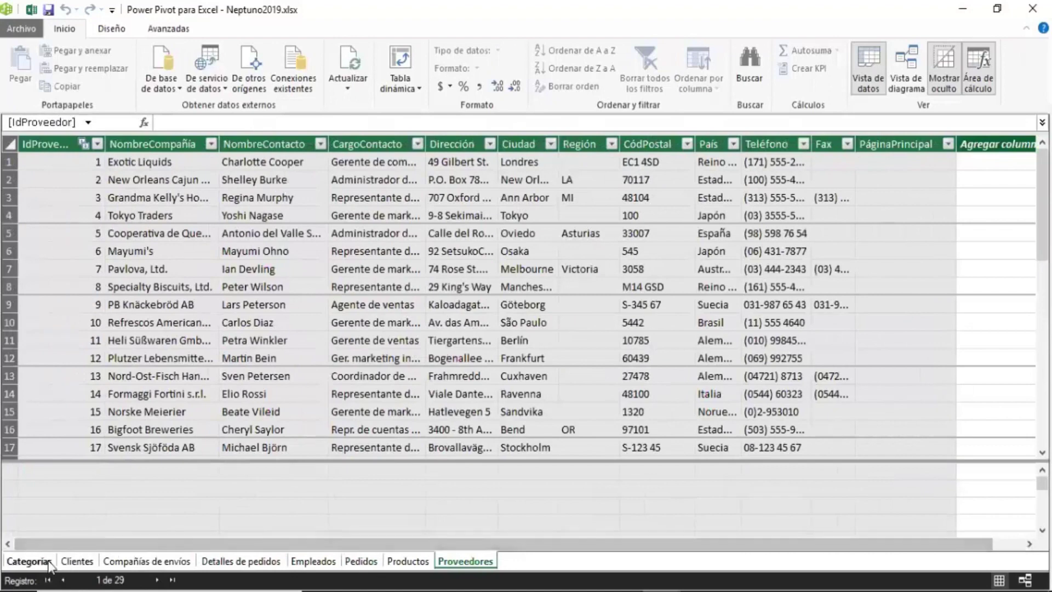
{"action": "left_click", "coordinate": [584, 305]}
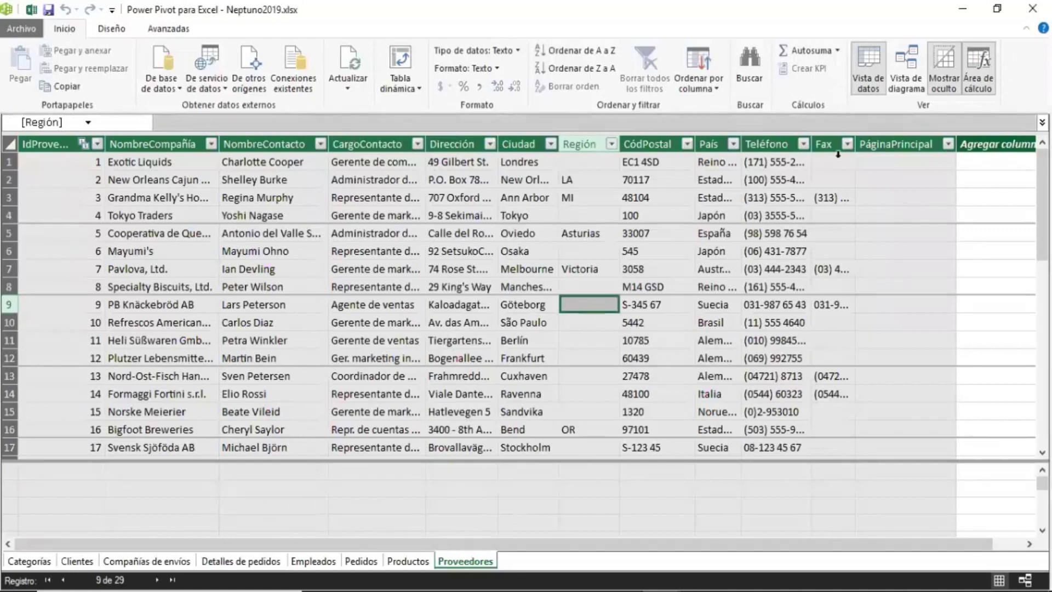
{"action": "left_click", "coordinate": [908, 98]}
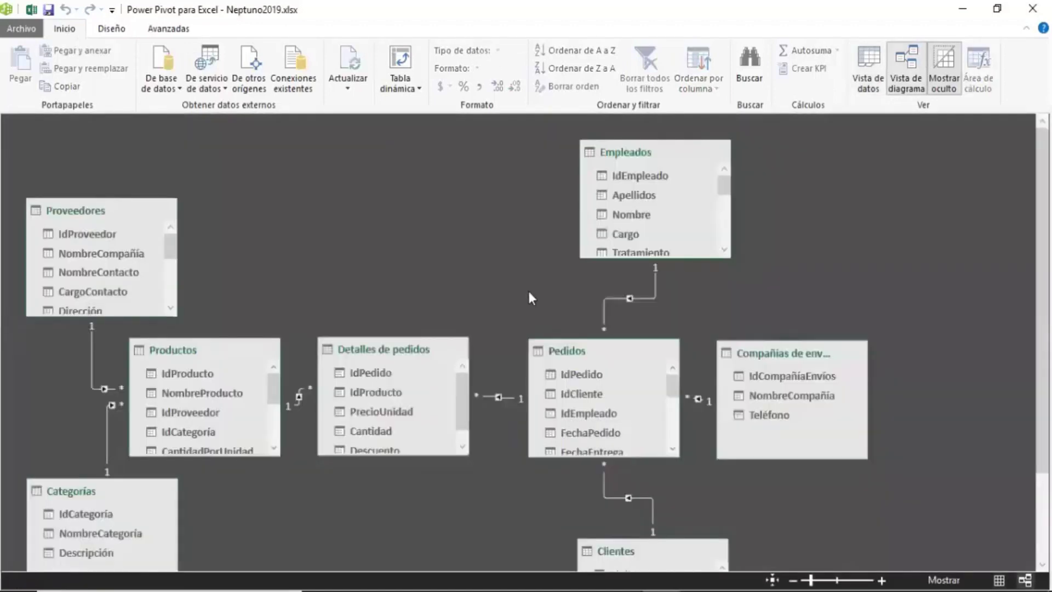
- Reposition Compañías de envíos, Empleados, Pedidos and Clientes, making Pedidos taller
{"action": "mouse_move", "coordinate": [778, 353]}
{"action": "left_click_drag", "start_coordinate": [774, 351], "coordinate": [926, 182]}
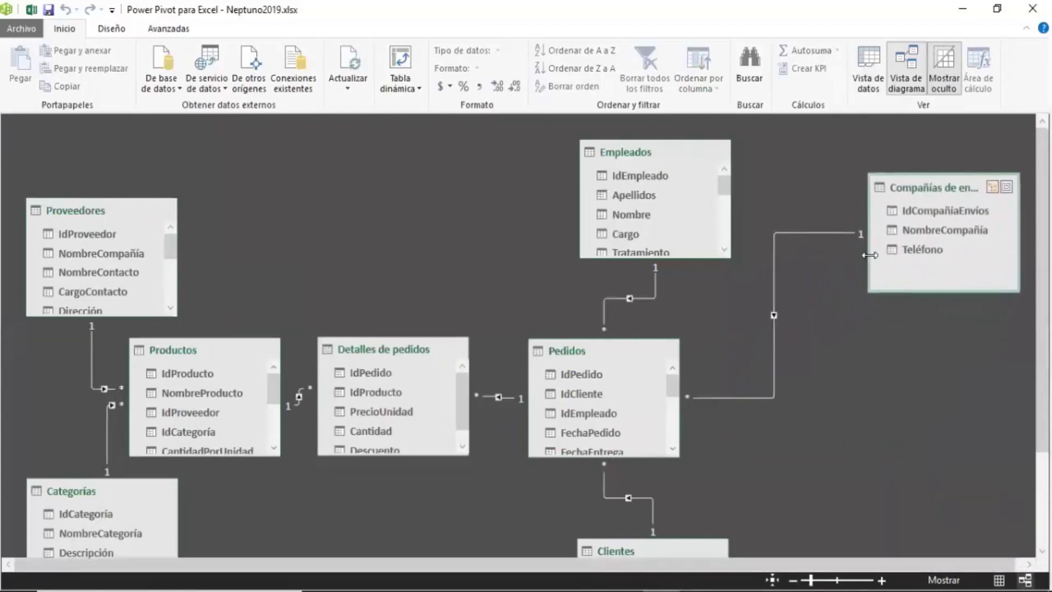
{"action": "mouse_move", "coordinate": [655, 177]}
{"action": "left_mouse_down"}
{"action": "mouse_move", "coordinate": [853, 325]}
{"action": "mouse_move", "coordinate": [906, 407]}
{"action": "left_mouse_up"}
{"action": "left_click_drag", "start_coordinate": [614, 351], "coordinate": [637, 158]}
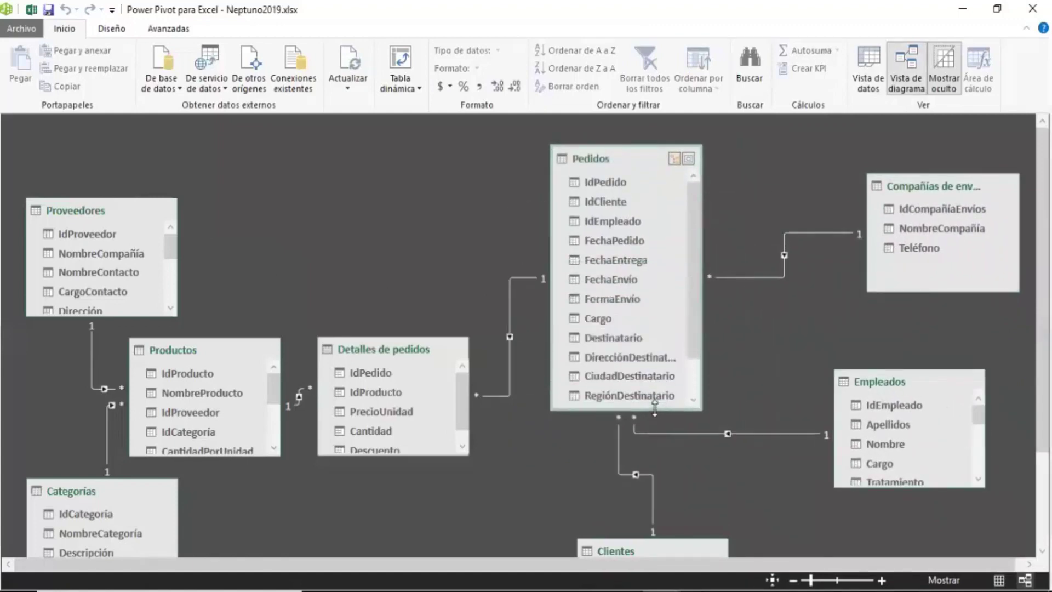
{"action": "left_click_drag", "start_coordinate": [633, 262], "coordinate": [662, 446]}
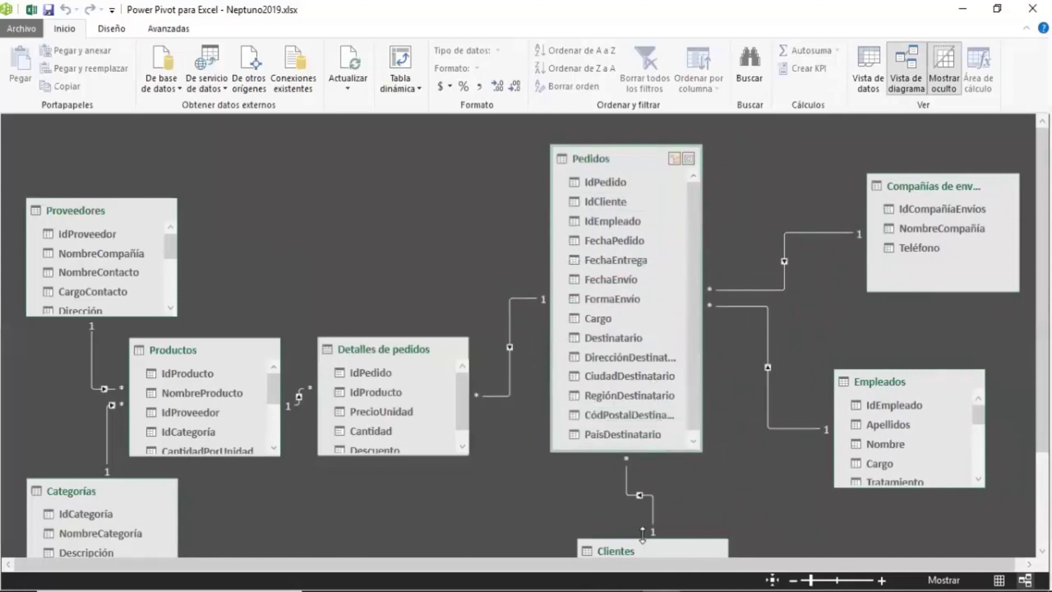
{"action": "left_click_drag", "start_coordinate": [642, 548], "coordinate": [775, 410]}
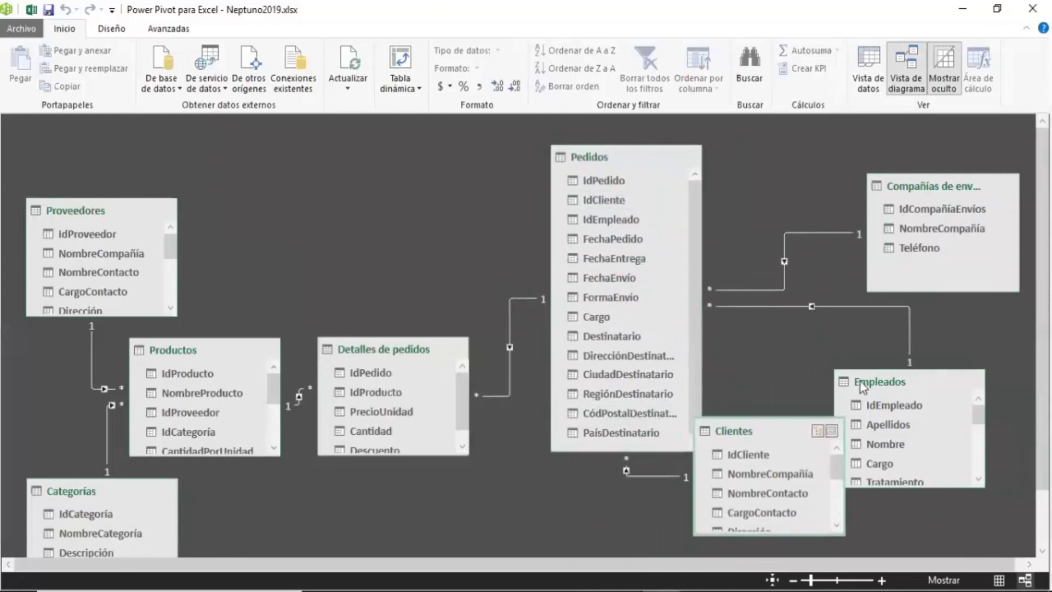
{"action": "left_click_drag", "start_coordinate": [880, 382], "coordinate": [932, 324]}
{"action": "left_click", "coordinate": [910, 189]}
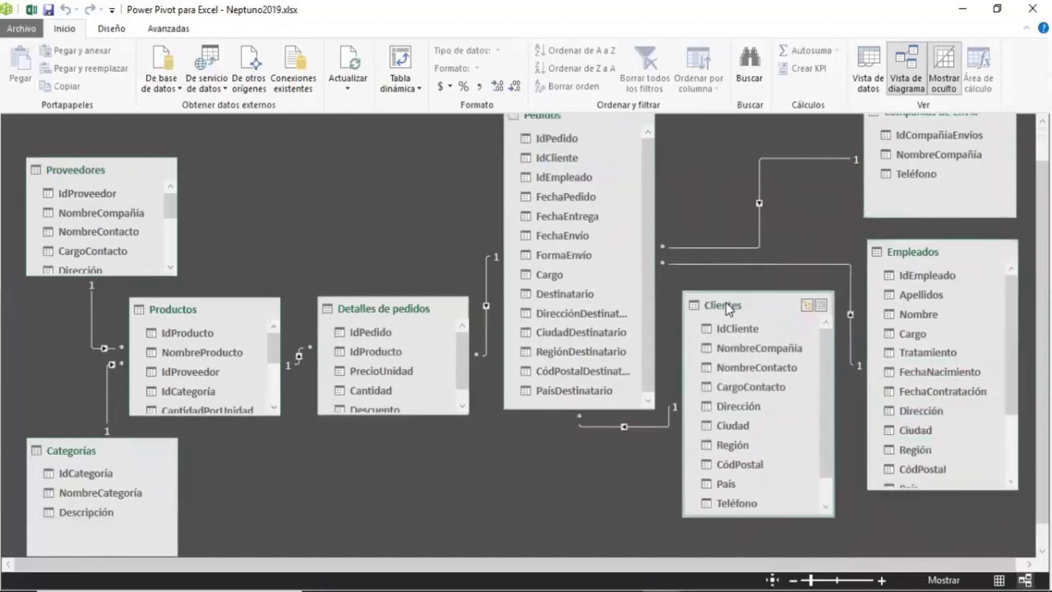
- Arrange and enlarge Detalles de pedidos, Productos, Proveedores and Categorías so their fields show
{"action": "mouse_move", "coordinate": [397, 413]}
{"action": "left_mouse_down"}
{"action": "mouse_move", "coordinate": [401, 255]}
{"action": "mouse_move", "coordinate": [399, 281]}
{"action": "left_mouse_up"}
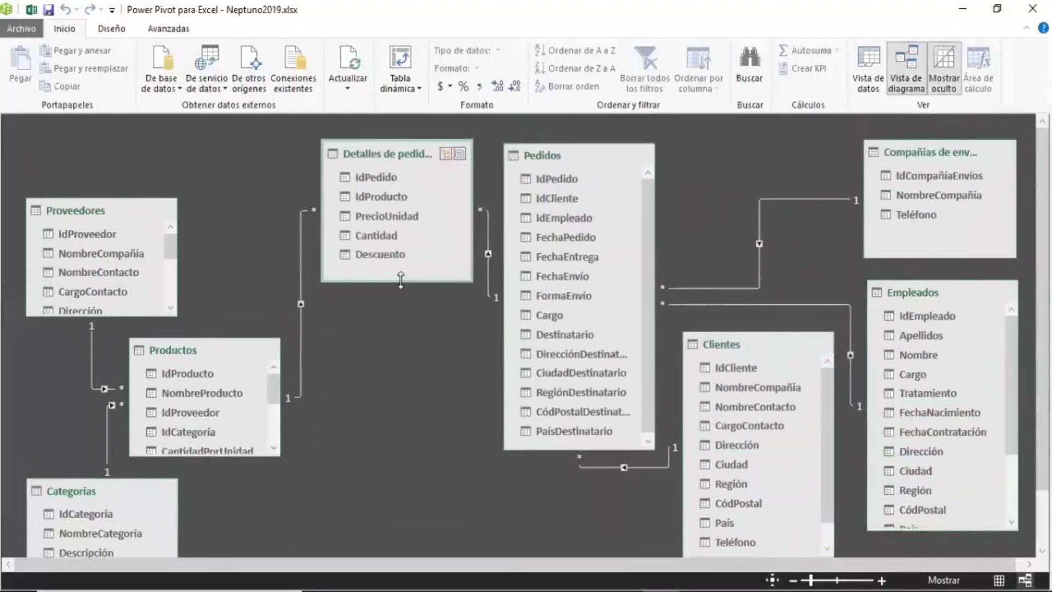
{"action": "left_click_drag", "start_coordinate": [217, 360], "coordinate": [396, 353]}
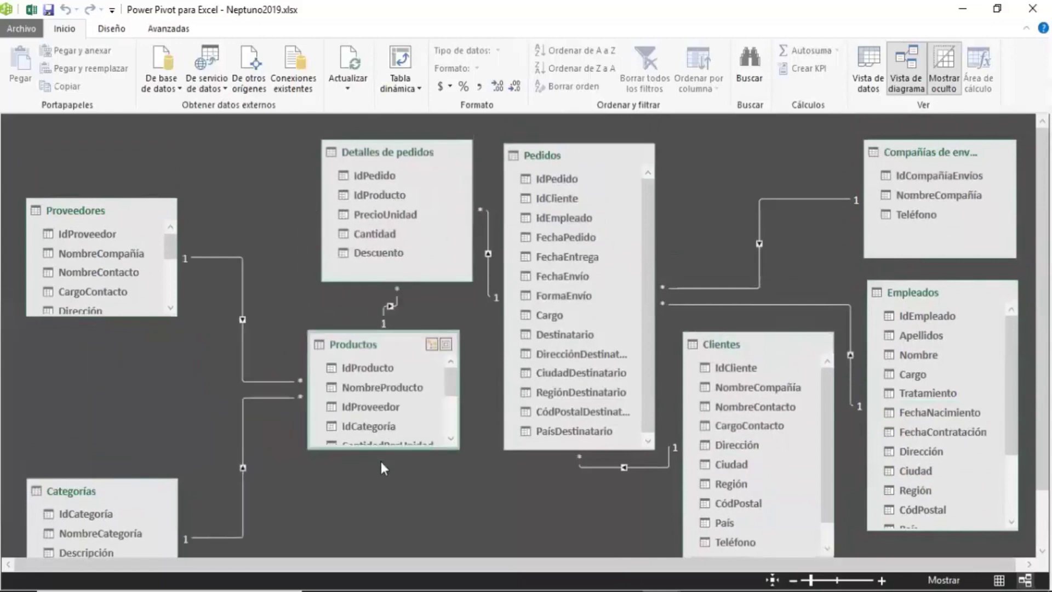
{"action": "left_click_drag", "start_coordinate": [384, 453], "coordinate": [383, 519]}
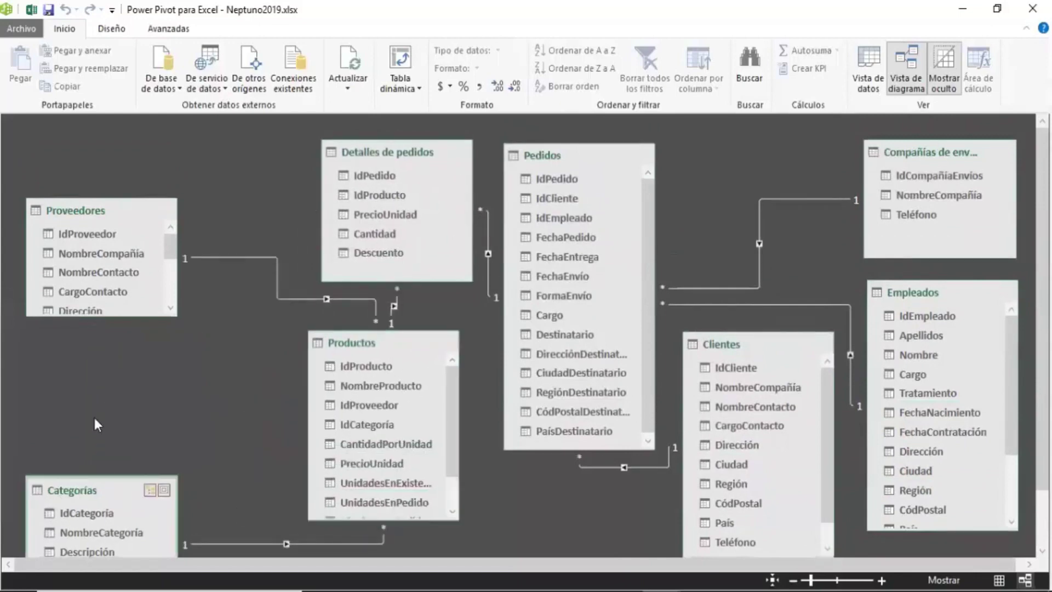
{"action": "left_click_drag", "start_coordinate": [57, 495], "coordinate": [95, 383]}
{"action": "mouse_move", "coordinate": [158, 154]}
{"action": "mouse_move", "coordinate": [105, 215]}
{"action": "left_mouse_down"}
{"action": "mouse_move", "coordinate": [162, 136]}
{"action": "mouse_move", "coordinate": [162, 158]}
{"action": "left_mouse_up"}
{"action": "left_click_drag", "start_coordinate": [151, 262], "coordinate": [151, 330]}
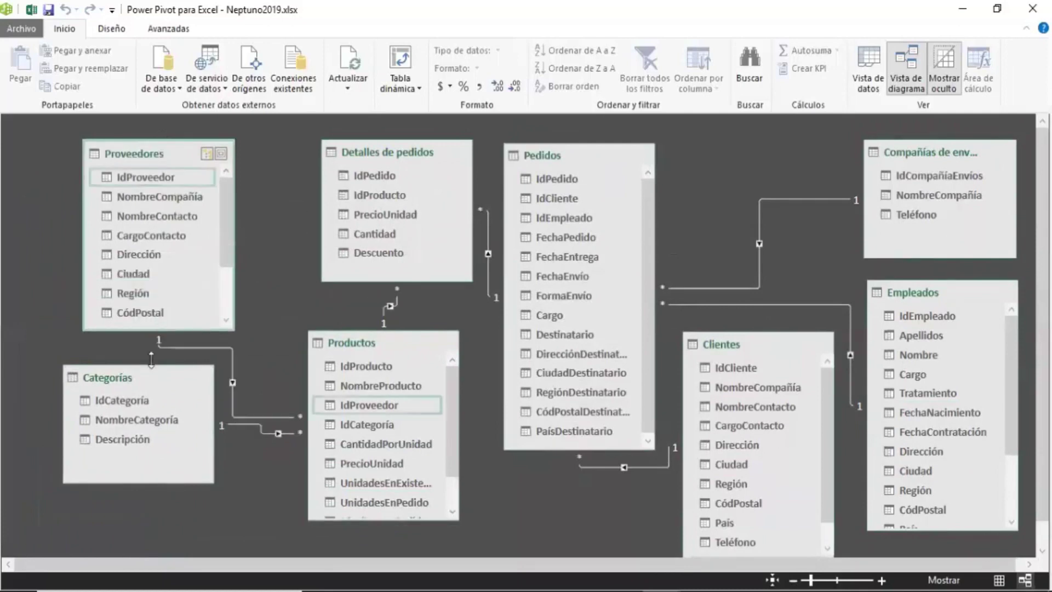
{"action": "left_click_drag", "start_coordinate": [152, 384], "coordinate": [149, 417]}
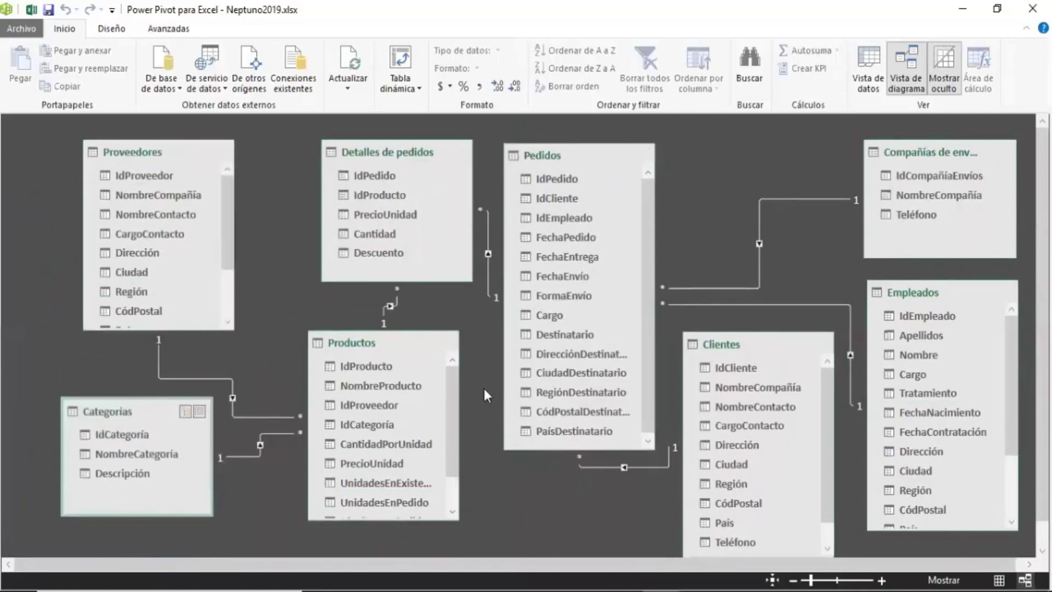
{"action": "left_click_drag", "start_coordinate": [402, 340], "coordinate": [397, 338]}
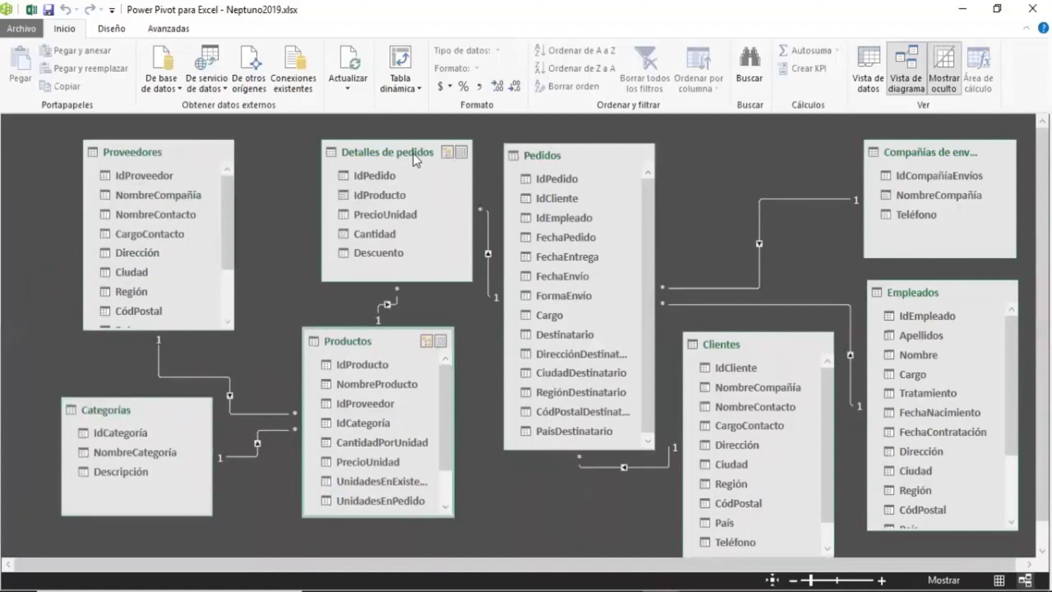
{"action": "left_click_drag", "start_coordinate": [426, 152], "coordinate": [381, 154]}
{"action": "left_click_drag", "start_coordinate": [341, 405], "coordinate": [330, 411]}
{"action": "left_click_drag", "start_coordinate": [742, 344], "coordinate": [741, 335]}
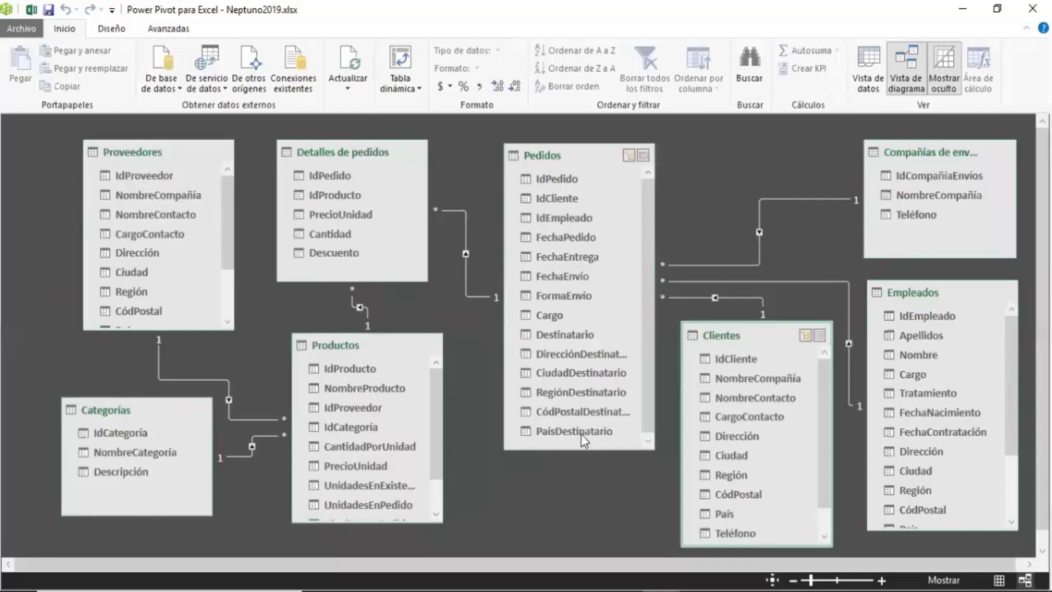
{"action": "mouse_move", "coordinate": [352, 152]}
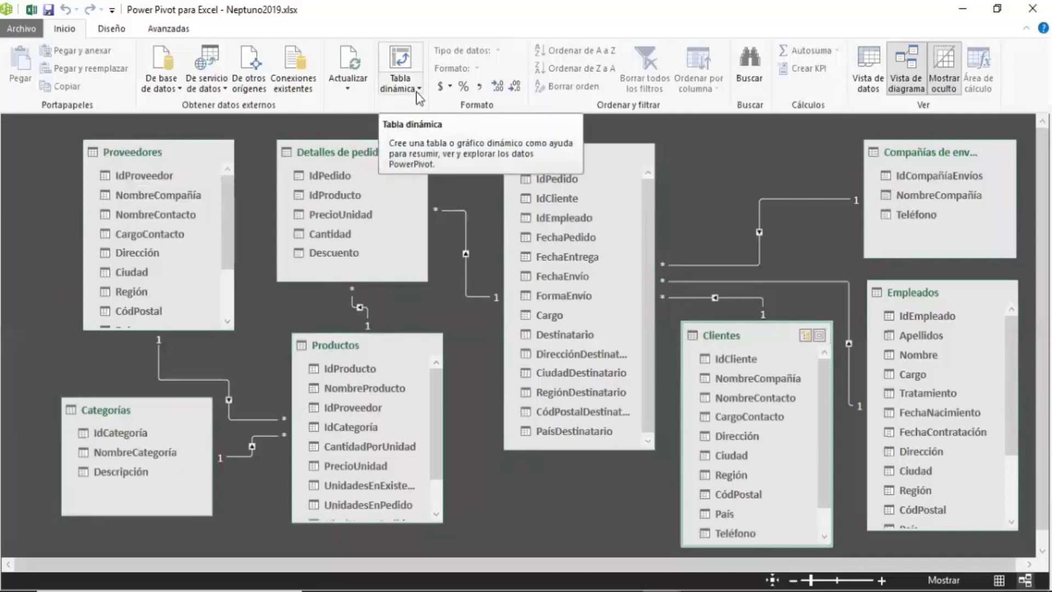
- Create a plain Tabla dinámica from the data model
{"action": "left_click", "coordinate": [417, 91]}
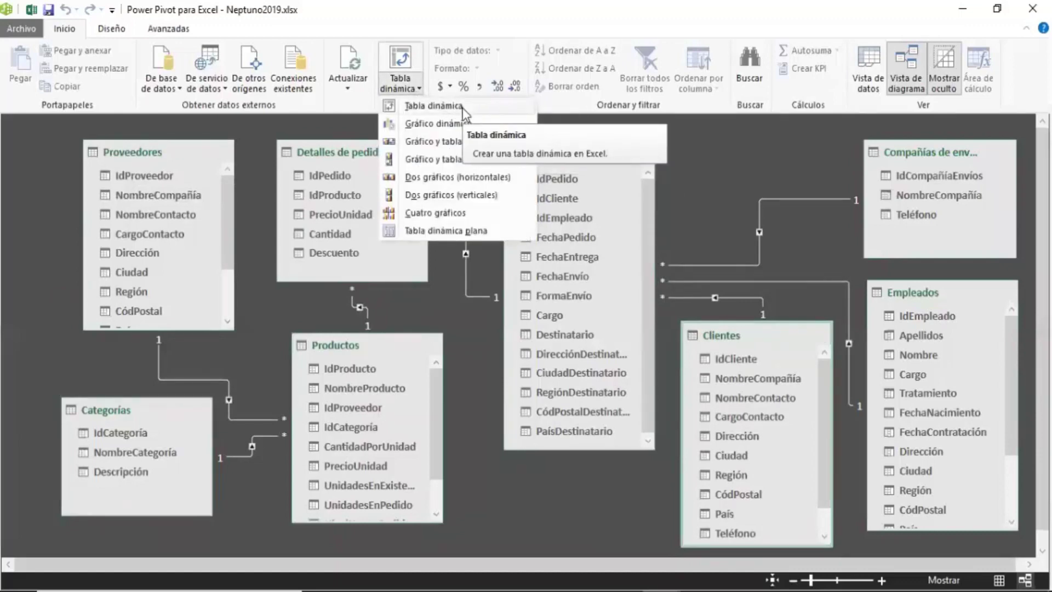
{"action": "left_click", "coordinate": [433, 105]}
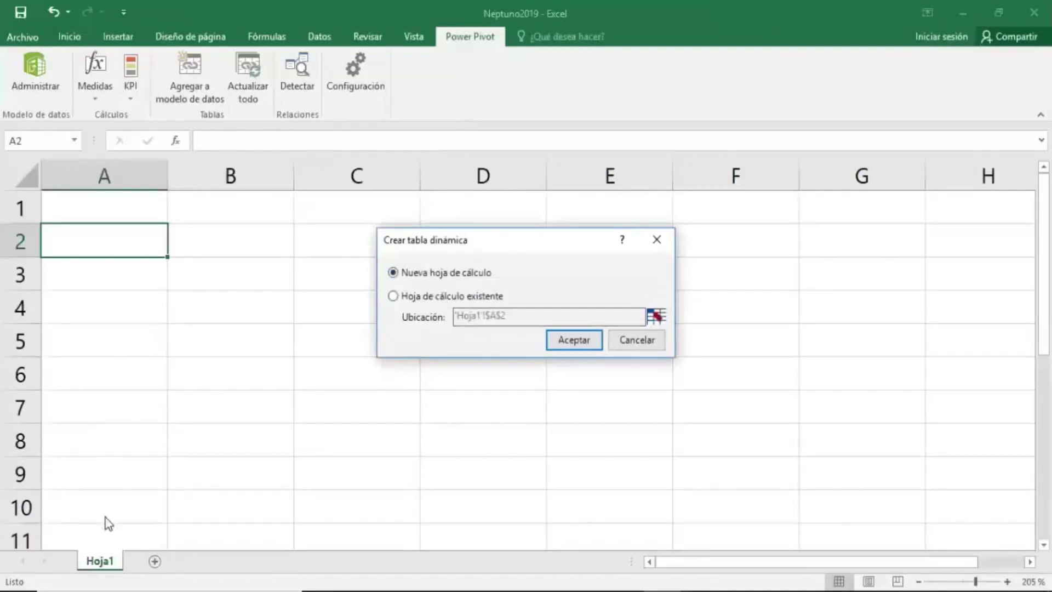
- Place the PivotTable on the existing sheet Hoja1 at cell A5
{"action": "left_click", "coordinate": [420, 300]}
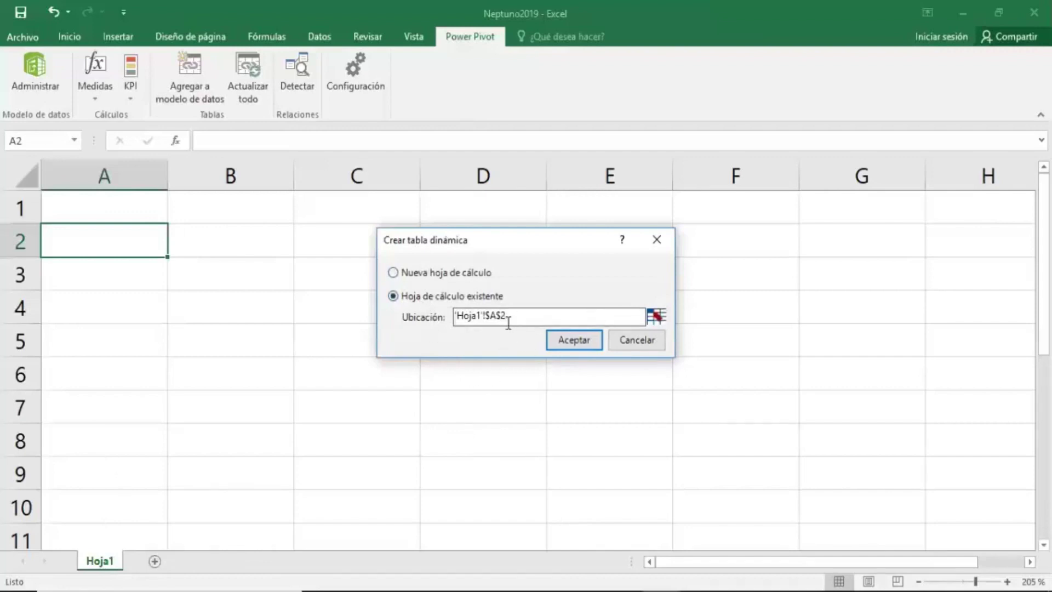
{"action": "left_click", "coordinate": [658, 317]}
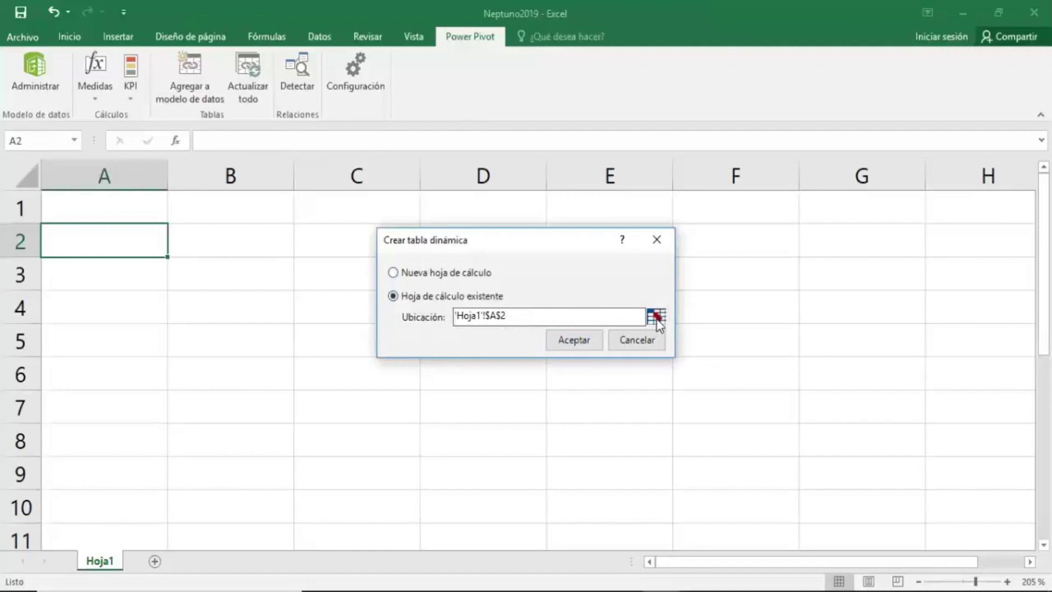
{"action": "left_click", "coordinate": [76, 341]}
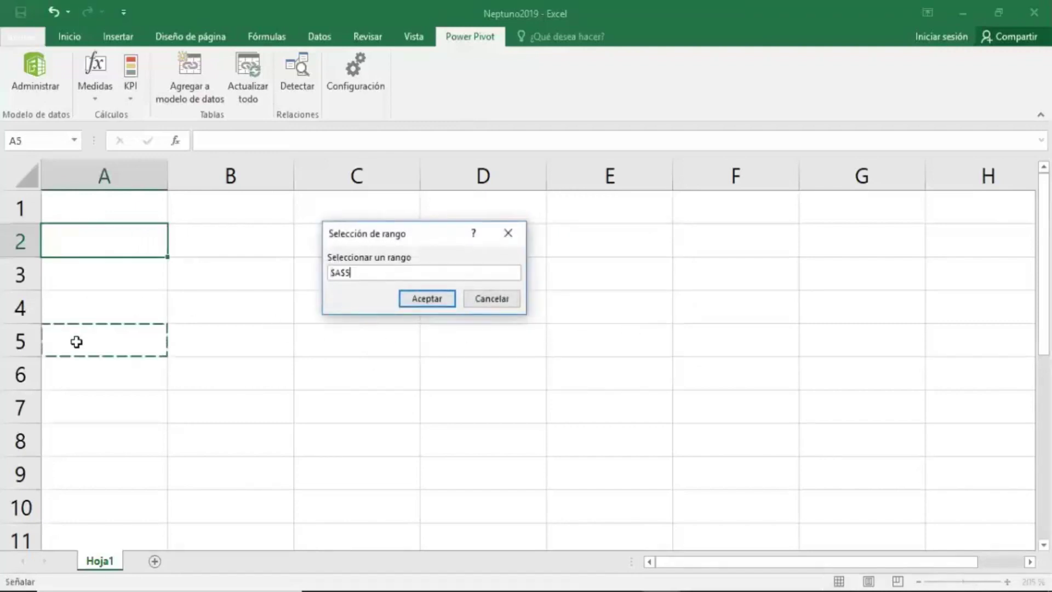
{"action": "left_click", "coordinate": [427, 299]}
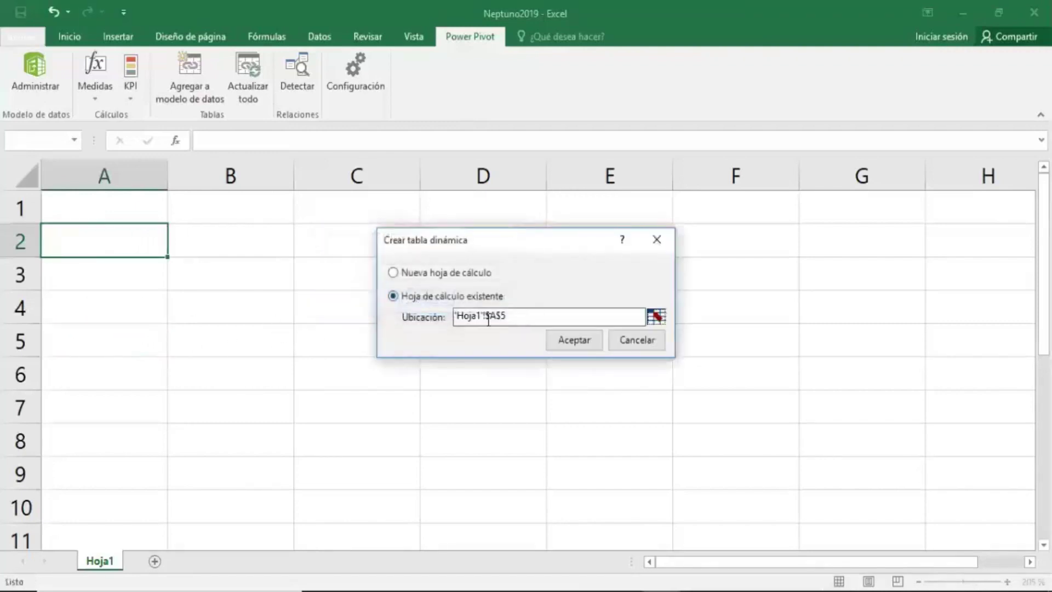
{"action": "left_click", "coordinate": [580, 338]}
- Peek into Categorías, Clientes and Compañías de envíos, leaving Clientes expanded to its fields
{"action": "scroll", "coordinate": [346, 368], "scroll_direction": "down", "scroll_amount": 1}
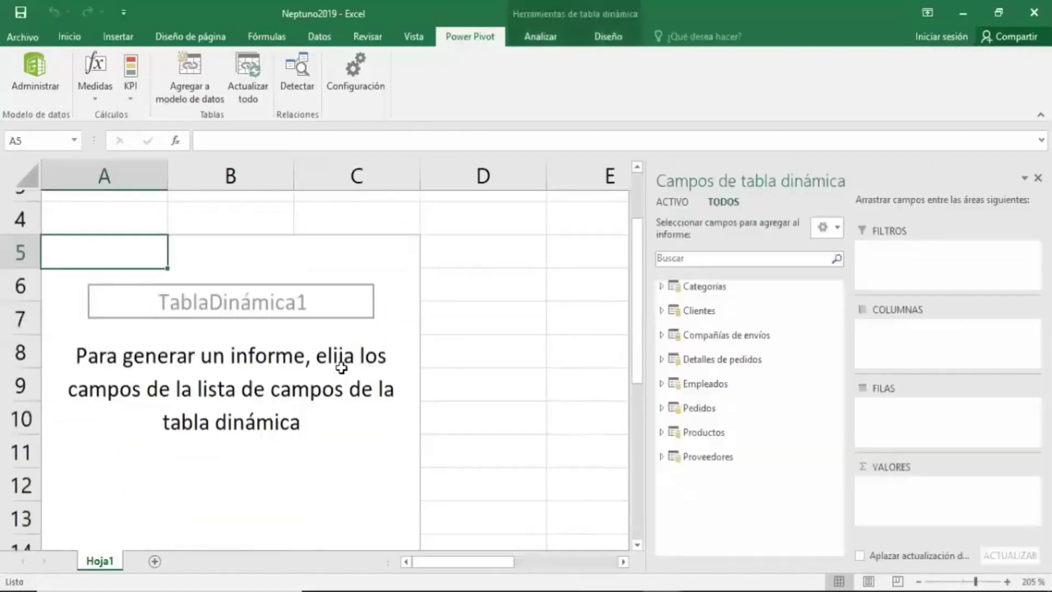
{"action": "left_click", "coordinate": [720, 291]}
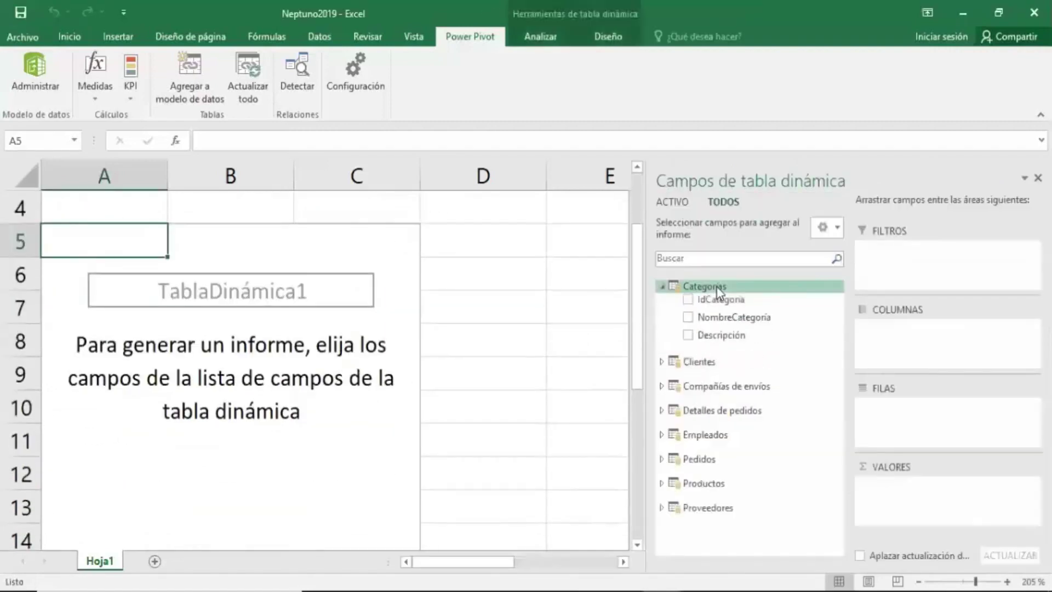
{"action": "left_click", "coordinate": [718, 287]}
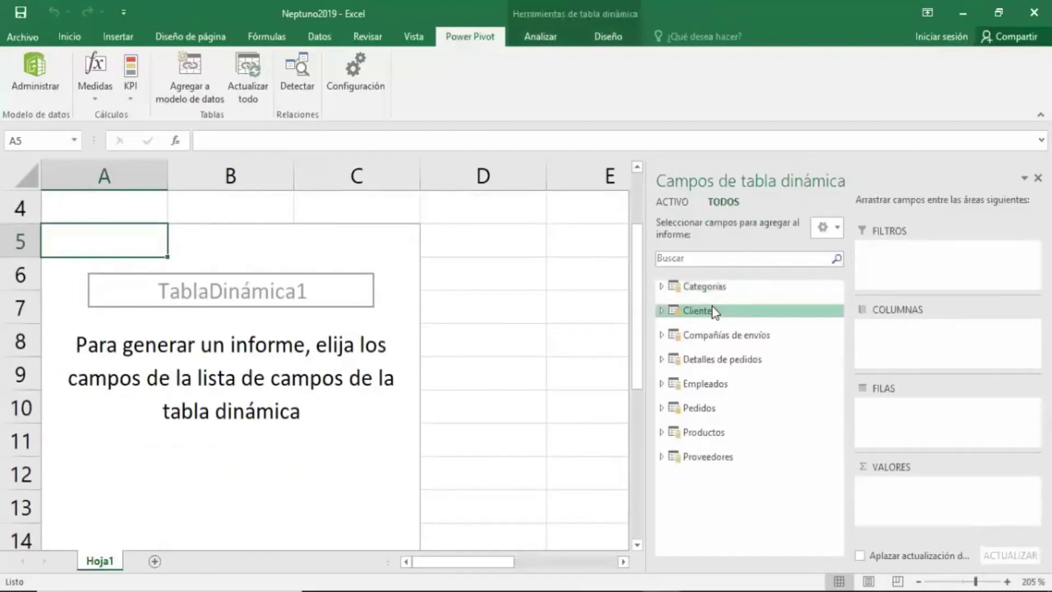
{"action": "left_click", "coordinate": [715, 310]}
{"action": "left_click", "coordinate": [713, 310]}
{"action": "left_click", "coordinate": [714, 335]}
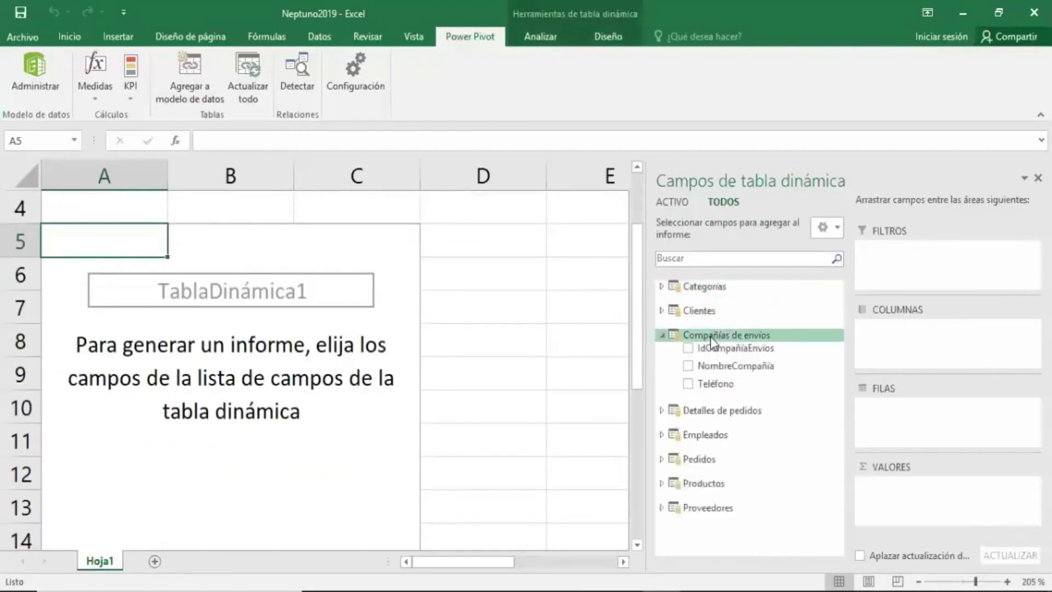
{"action": "left_click", "coordinate": [714, 335]}
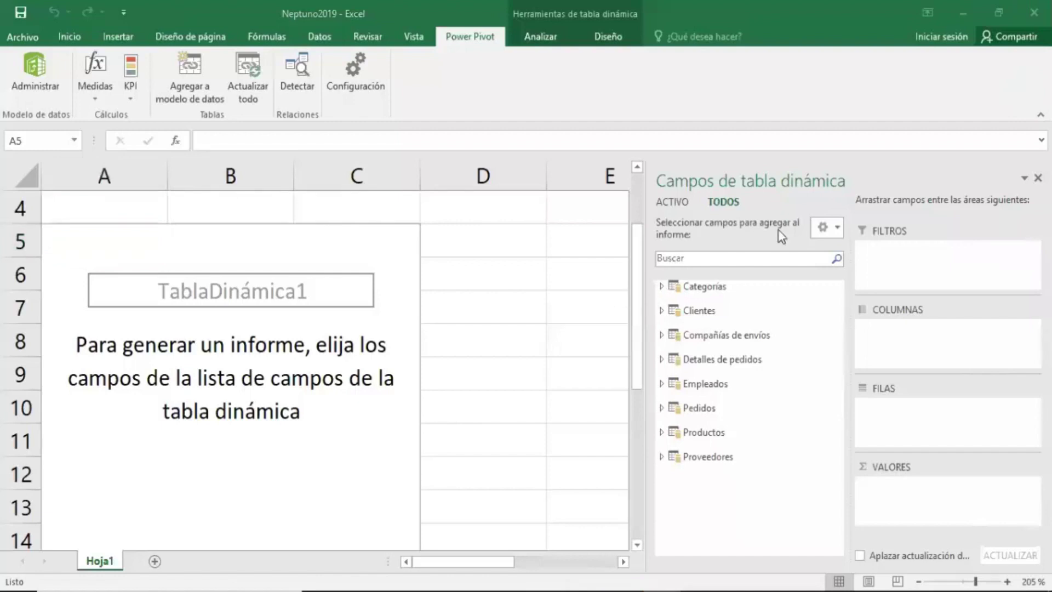
{"action": "left_click", "coordinate": [707, 311]}
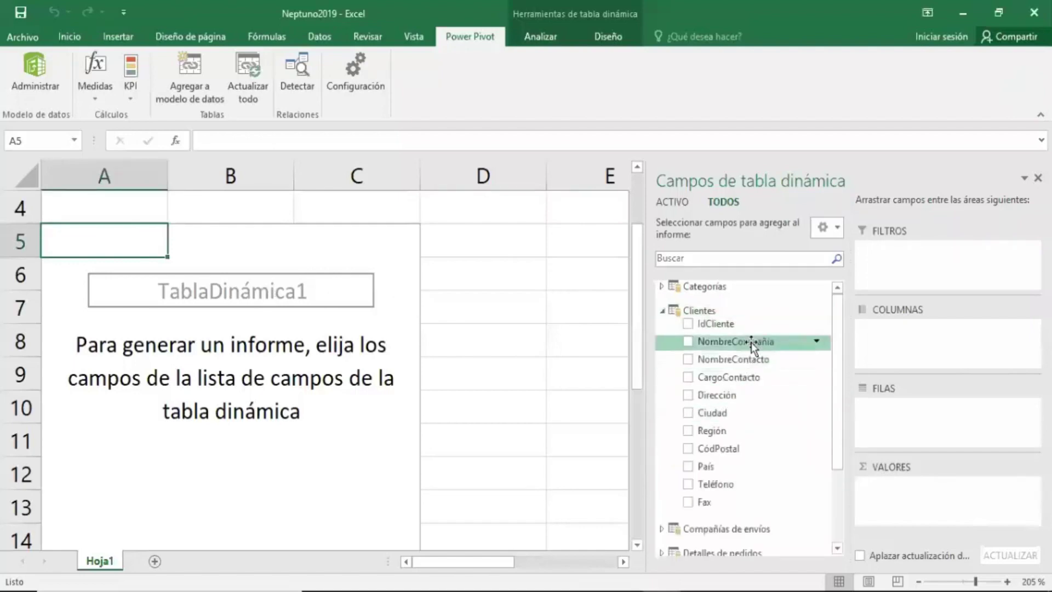
{"action": "mouse_move", "coordinate": [752, 342]}
{"action": "left_mouse_down"}
{"action": "mouse_move", "coordinate": [894, 354]}
{"action": "mouse_move", "coordinate": [910, 406]}
{"action": "left_mouse_up"}
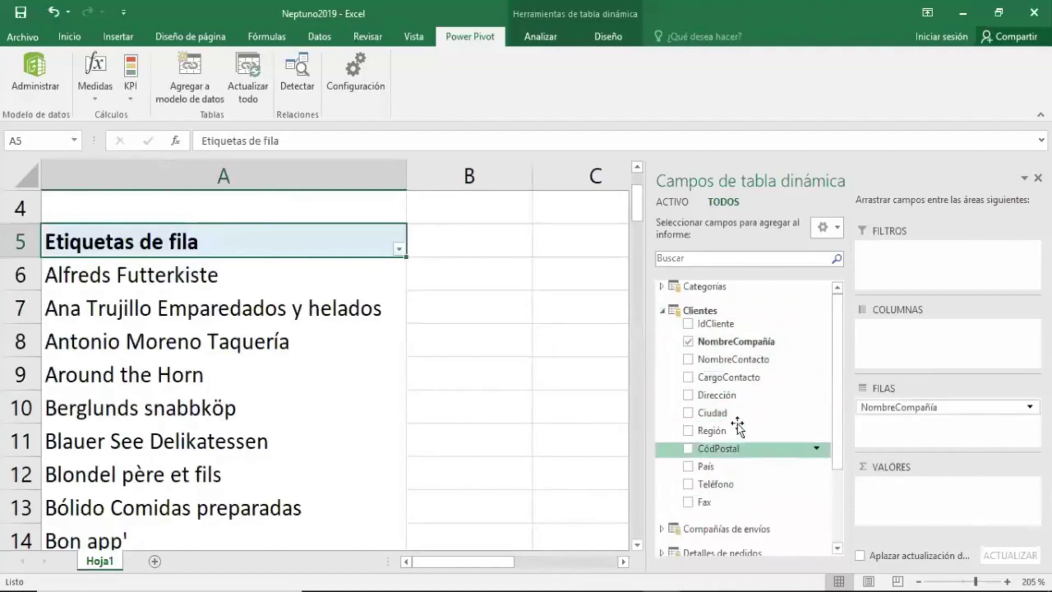
{"action": "left_click", "coordinate": [666, 311]}
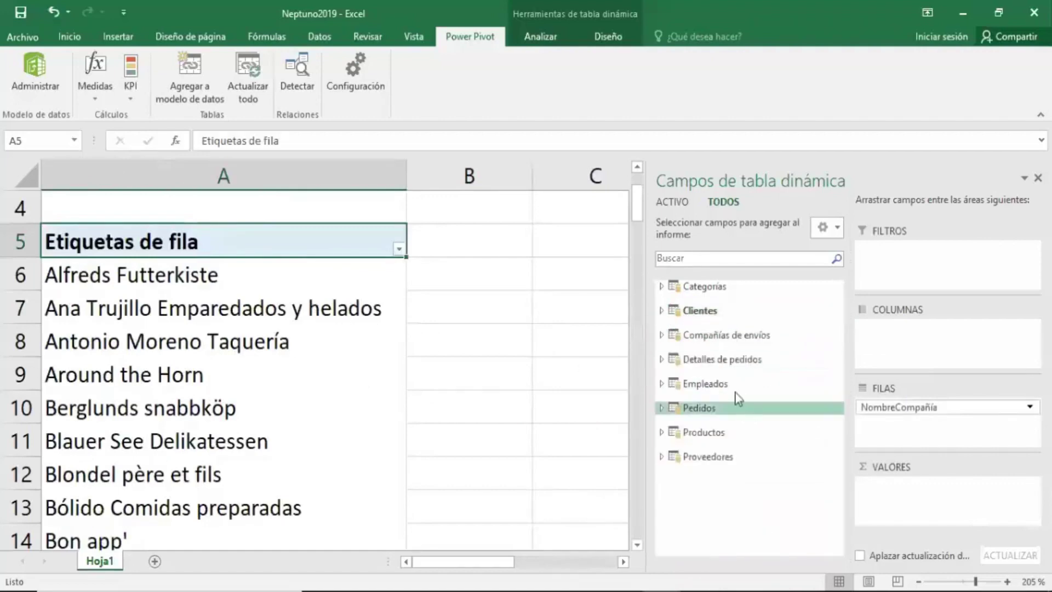
{"action": "left_click", "coordinate": [733, 360]}
{"action": "left_click_drag", "start_coordinate": [716, 425], "coordinate": [888, 499]}
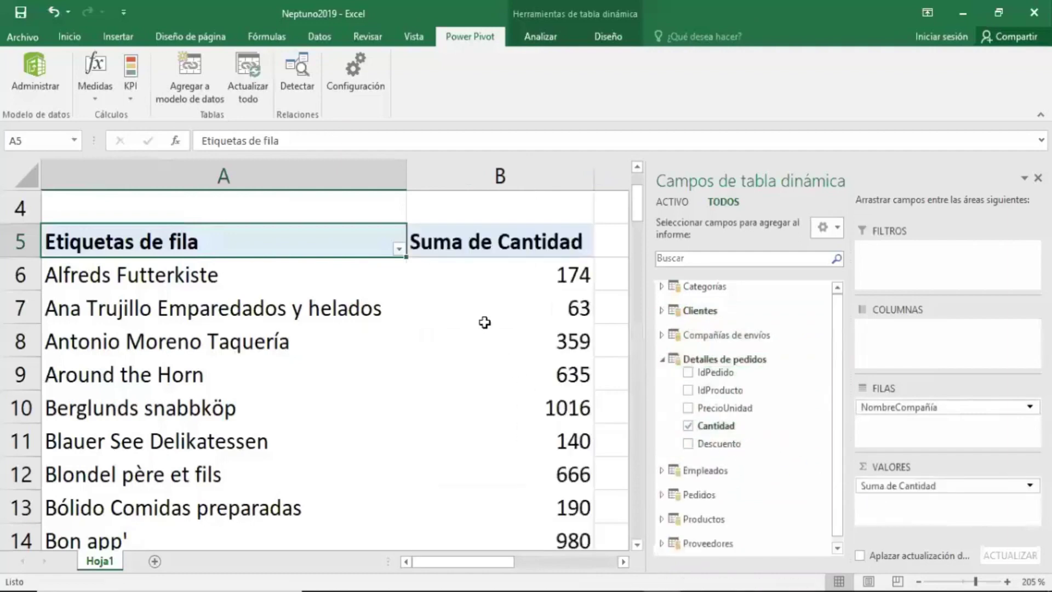
{"action": "left_click", "coordinate": [212, 277]}
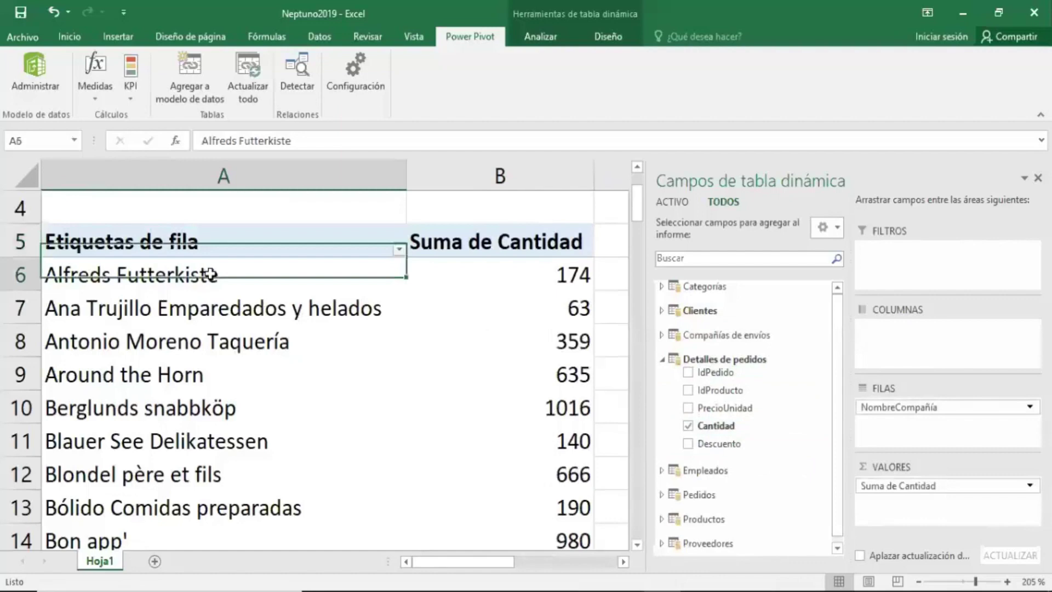
{"action": "left_click", "coordinate": [459, 280]}
{"action": "left_click", "coordinate": [540, 314]}
{"action": "left_click", "coordinate": [543, 376]}
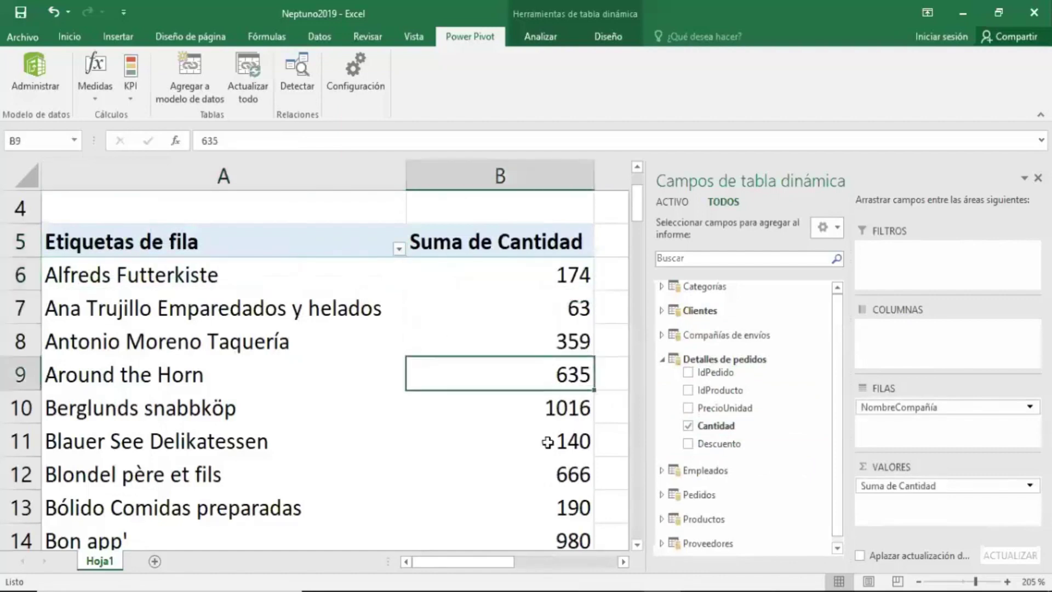
{"action": "scroll", "coordinate": [544, 442], "scroll_direction": "down", "scroll_amount": 4}
{"action": "scroll", "coordinate": [544, 442], "scroll_direction": "down", "scroll_amount": 1}
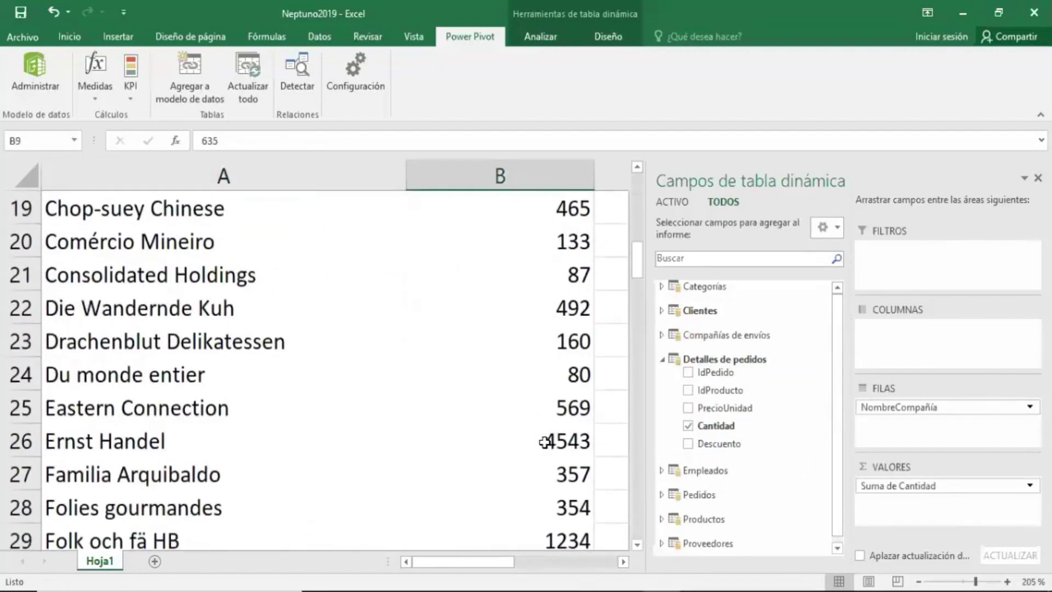
{"action": "scroll", "coordinate": [544, 442], "scroll_direction": "down", "scroll_amount": 4}
{"action": "scroll", "coordinate": [544, 441], "scroll_direction": "up", "scroll_amount": 7}
{"action": "scroll", "coordinate": [544, 442], "scroll_direction": "up", "scroll_amount": 3}
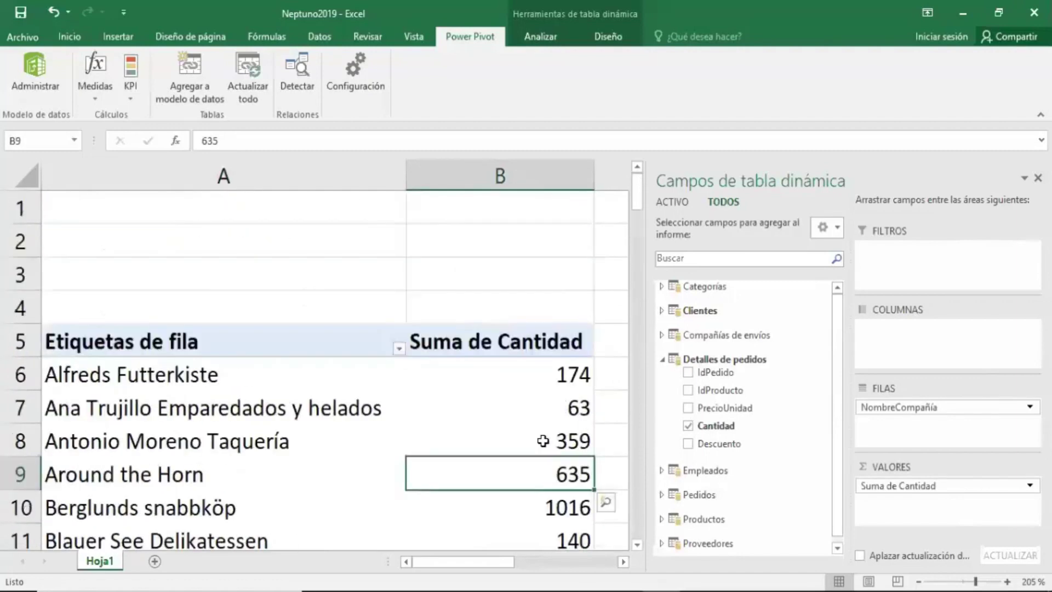
{"action": "left_click", "coordinate": [530, 374]}
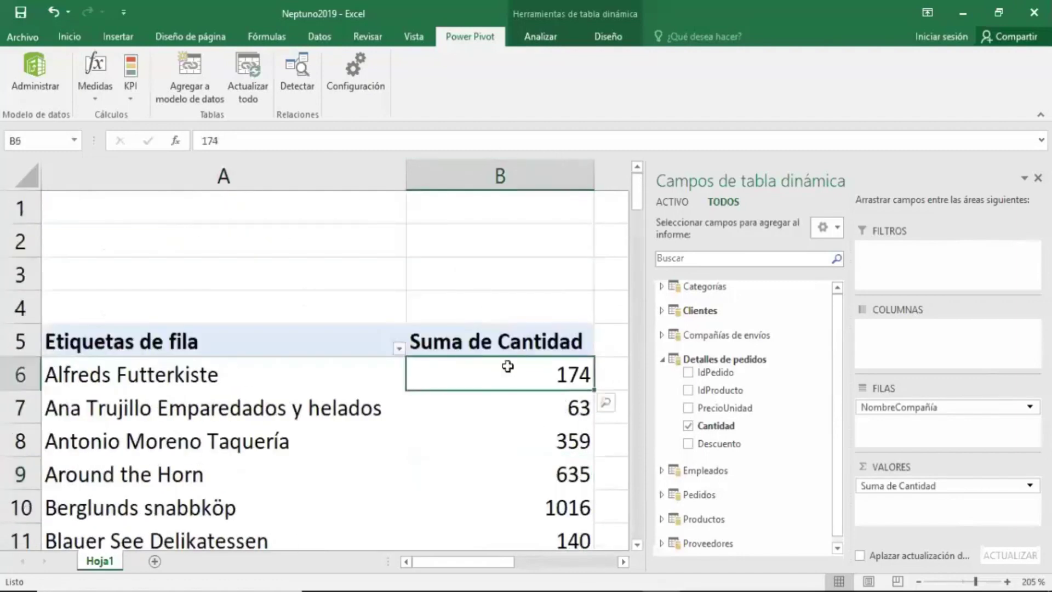
{"action": "scroll", "coordinate": [531, 390], "scroll_direction": "down", "scroll_amount": 1}
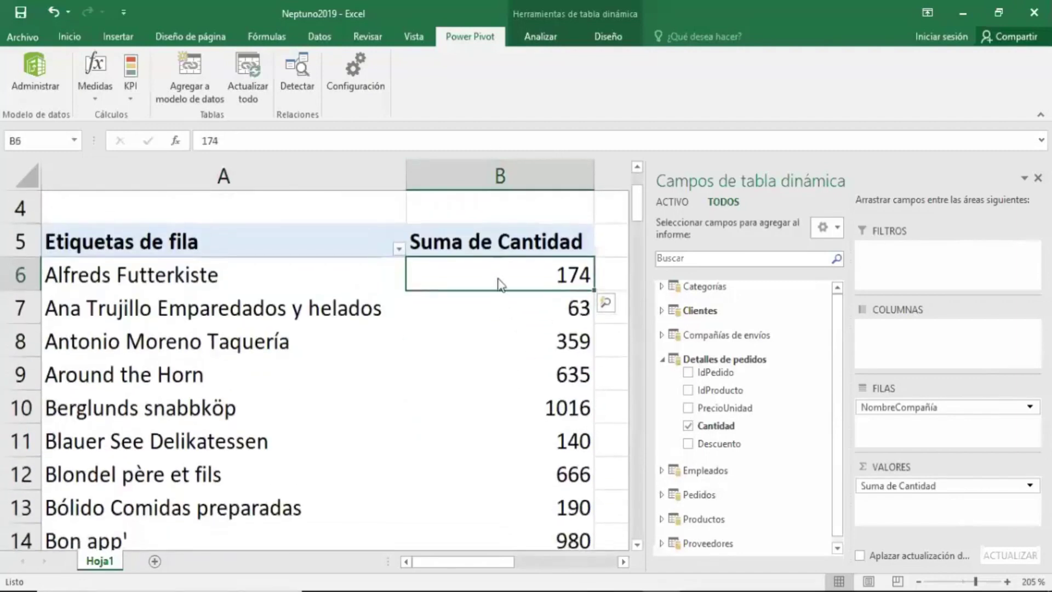
- Sort the companies from largest to smallest Suma de Cantidad
{"action": "right_click", "coordinate": [497, 283]}
{"action": "mouse_move", "coordinate": [541, 370]}
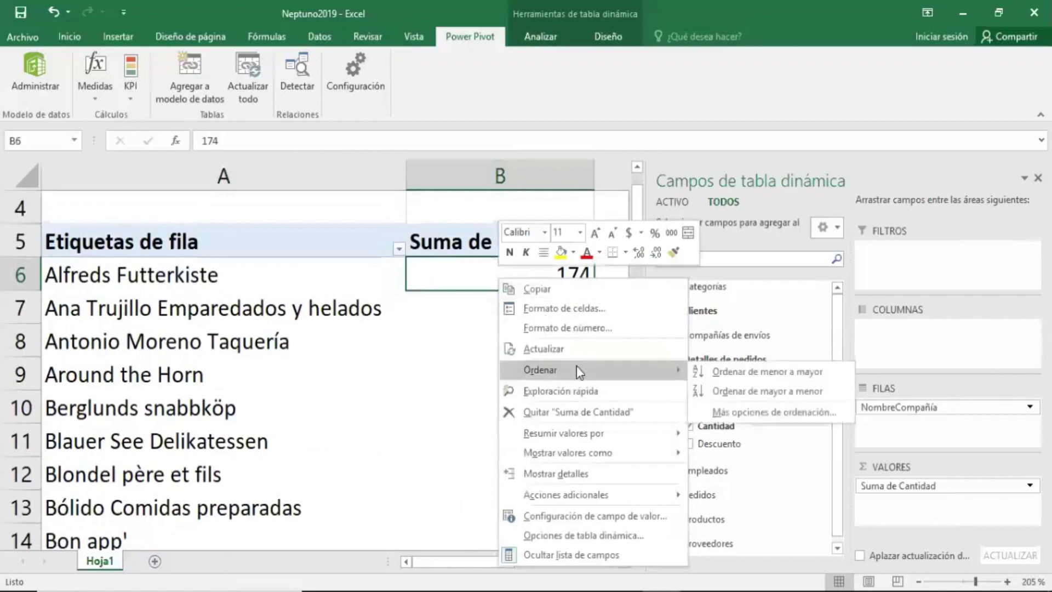
{"action": "left_click", "coordinate": [727, 391]}
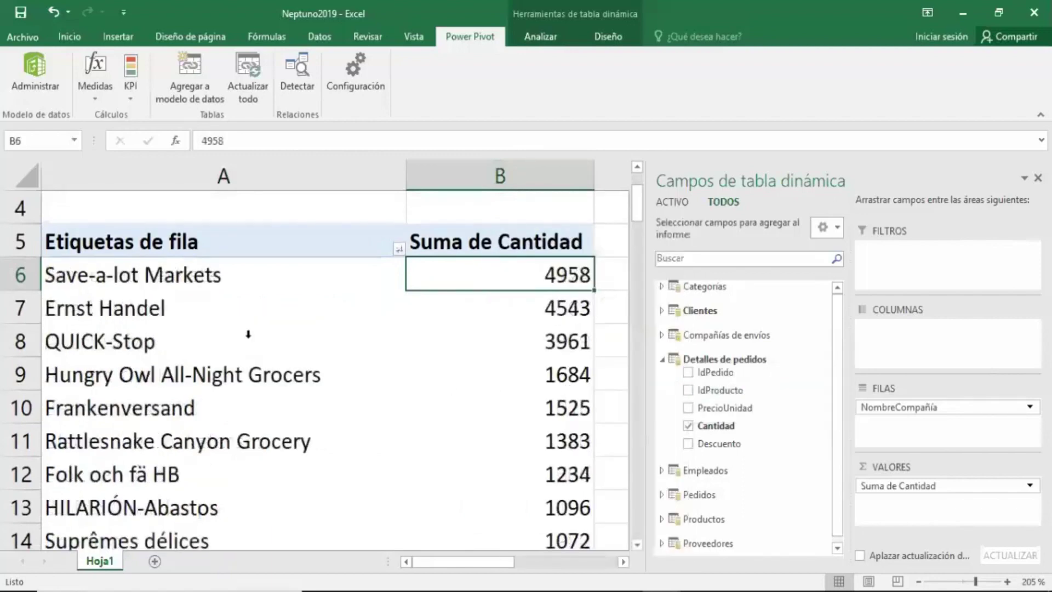
{"action": "left_click", "coordinate": [300, 252]}
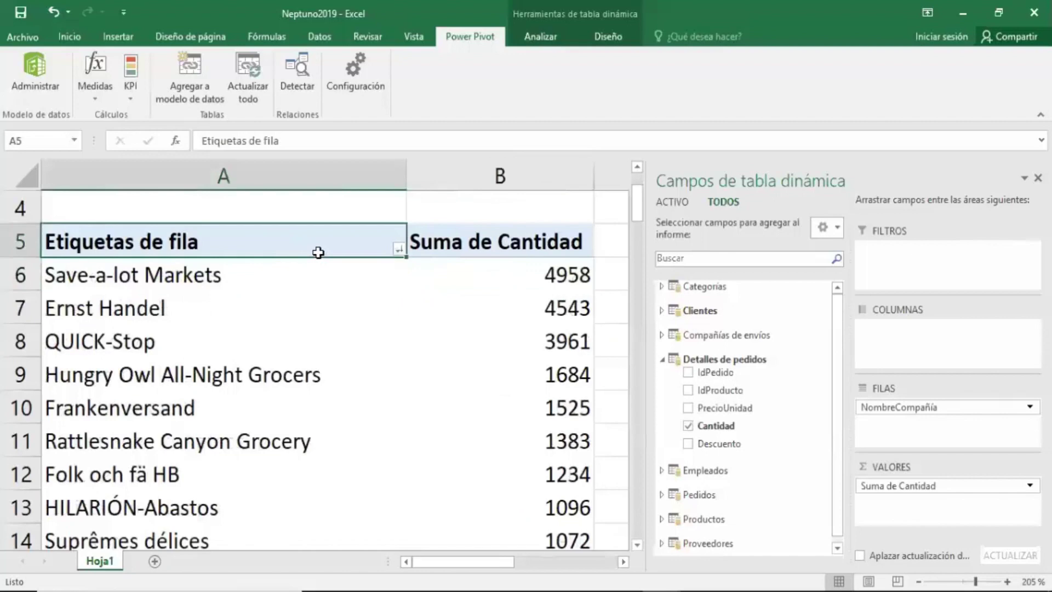
- Set the pivot report layout to Mostrar en formato tabular
{"action": "left_click", "coordinate": [606, 37]}
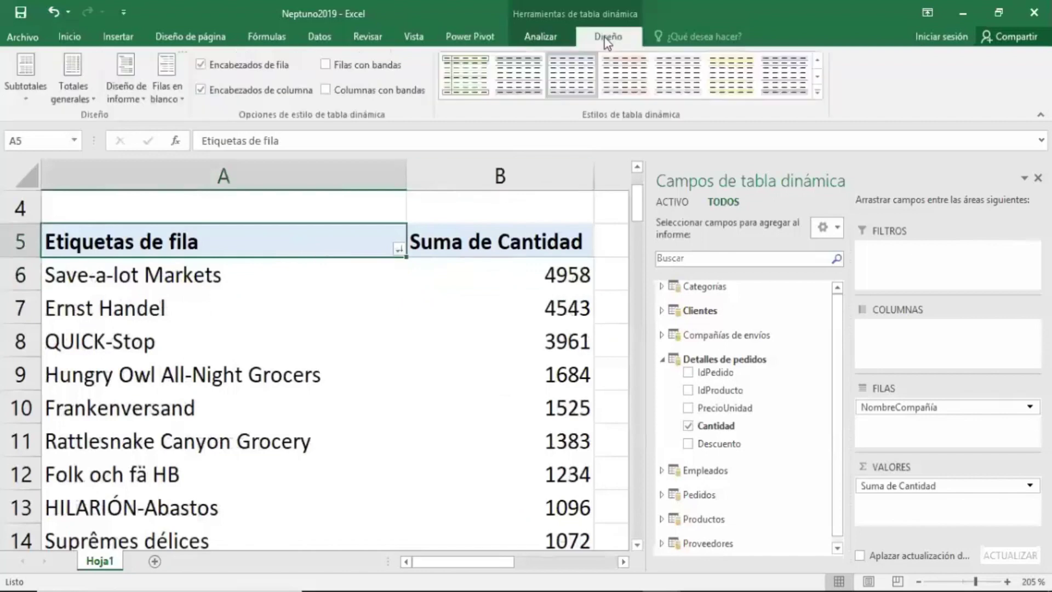
{"action": "left_click", "coordinate": [137, 99]}
{"action": "left_click", "coordinate": [171, 190]}
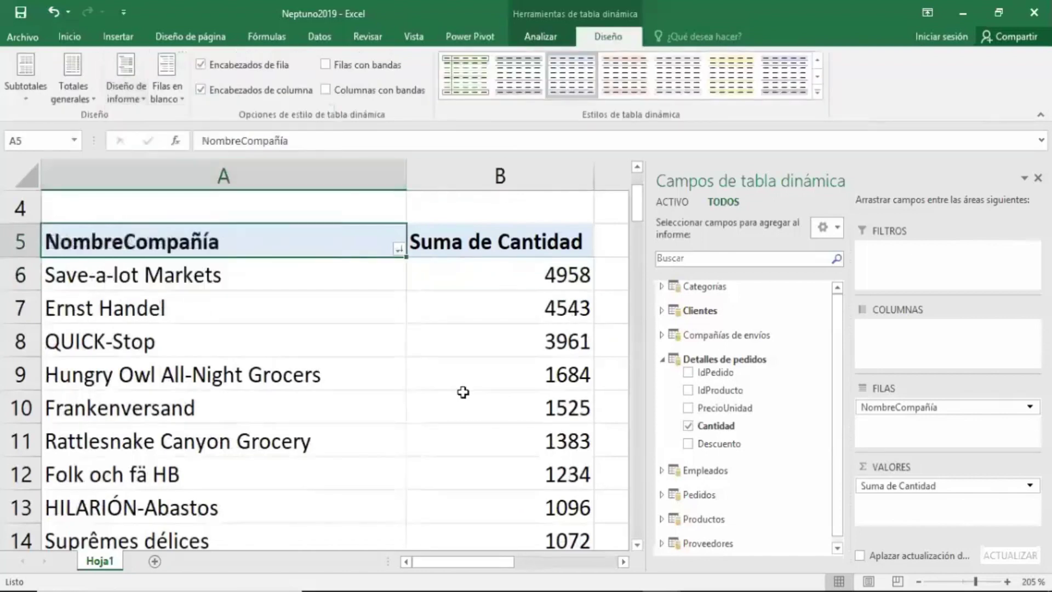
{"action": "left_click", "coordinate": [463, 393]}
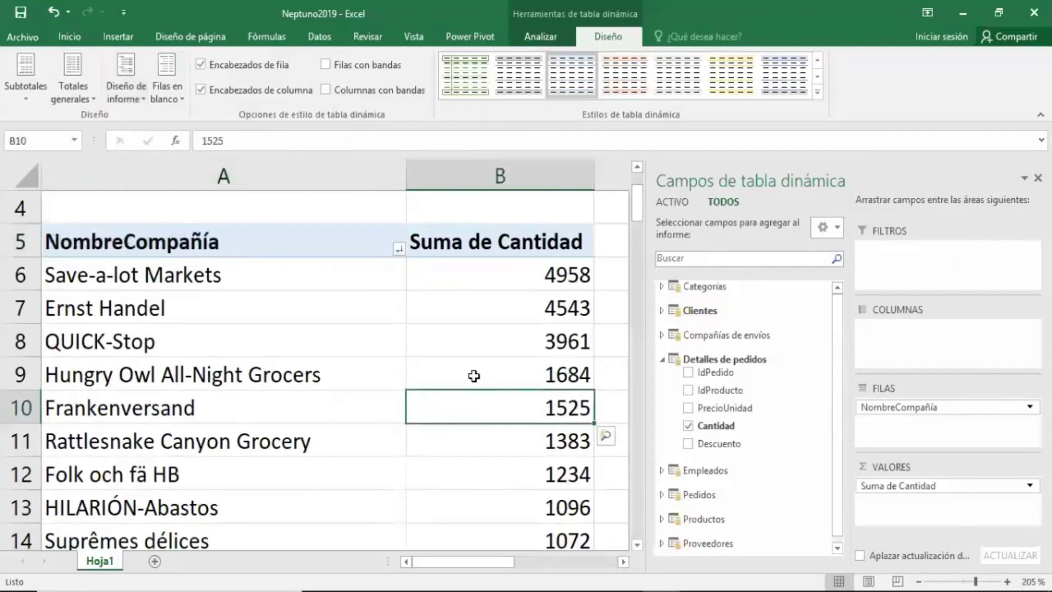
{"action": "scroll", "coordinate": [474, 376], "scroll_direction": "down", "scroll_amount": 1}
{"action": "scroll", "coordinate": [474, 376], "scroll_direction": "down", "scroll_amount": 1}
{"action": "scroll", "coordinate": [474, 376], "scroll_direction": "up", "scroll_amount": 2}
{"action": "mouse_move", "coordinate": [500, 374]}
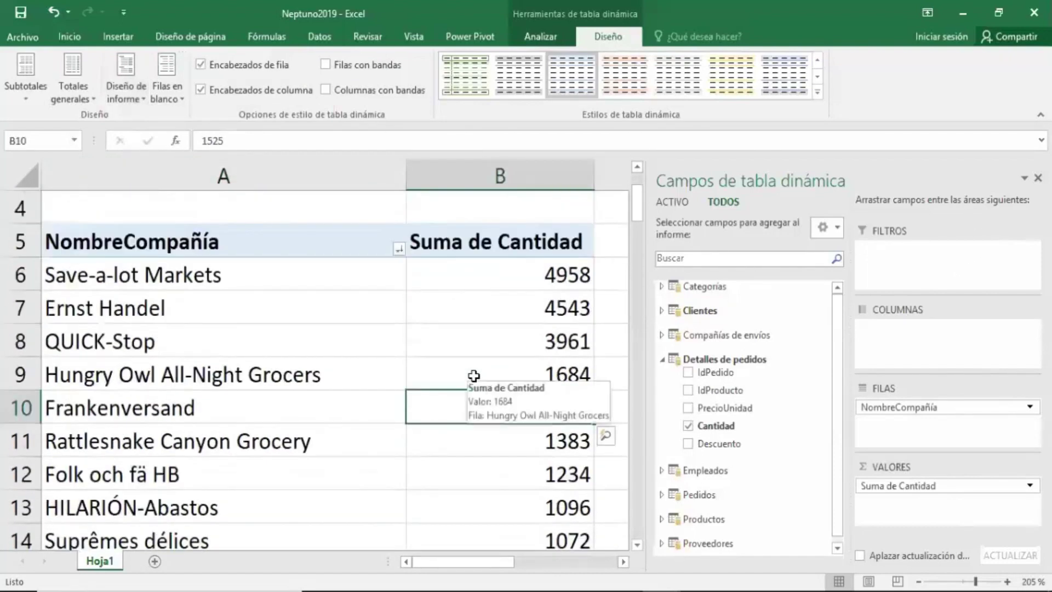
- Scroll through the sorted company totals, from 4958 down past Hungry Owl's 1684
{"action": "left_click", "coordinate": [526, 273]}
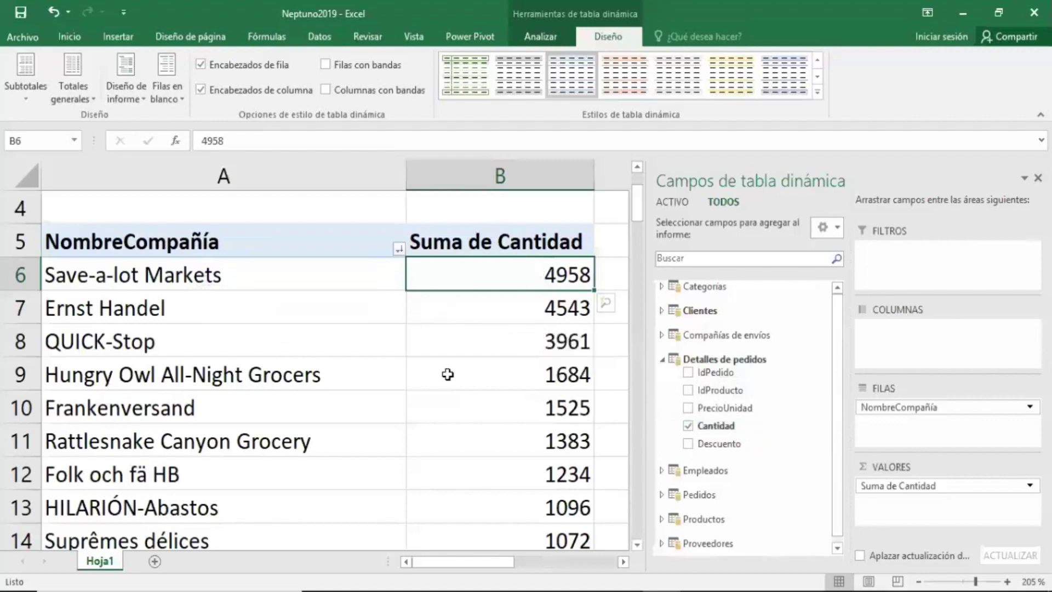
{"action": "left_click", "coordinate": [512, 375]}
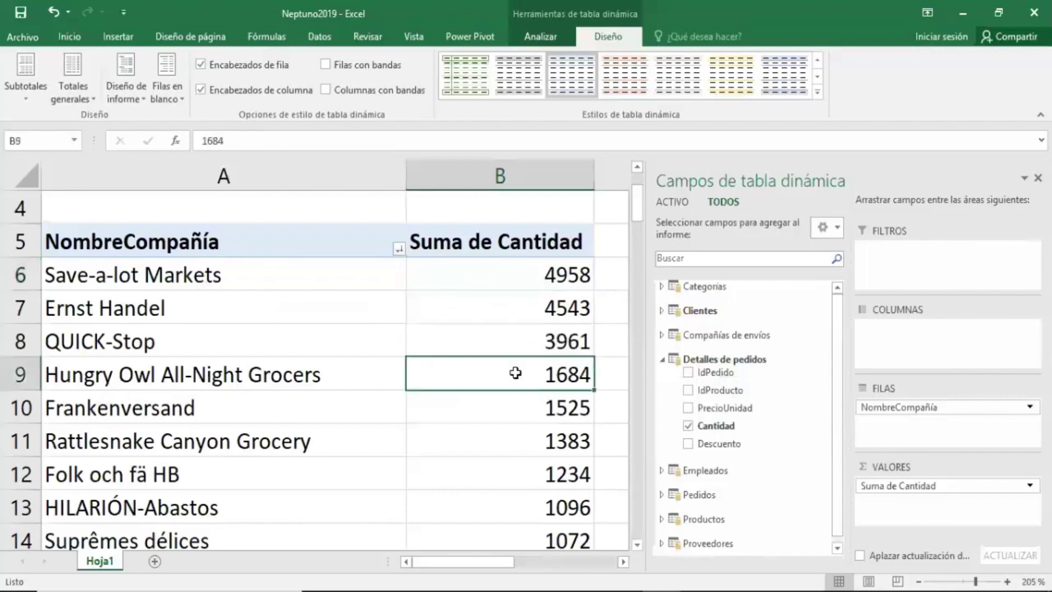
{"action": "scroll", "coordinate": [526, 435], "scroll_direction": "down", "scroll_amount": 2}
{"action": "scroll", "coordinate": [526, 434], "scroll_direction": "down", "scroll_amount": 6}
{"action": "scroll", "coordinate": [526, 434], "scroll_direction": "down", "scroll_amount": 8}
{"action": "scroll", "coordinate": [526, 435], "scroll_direction": "down", "scroll_amount": 8}
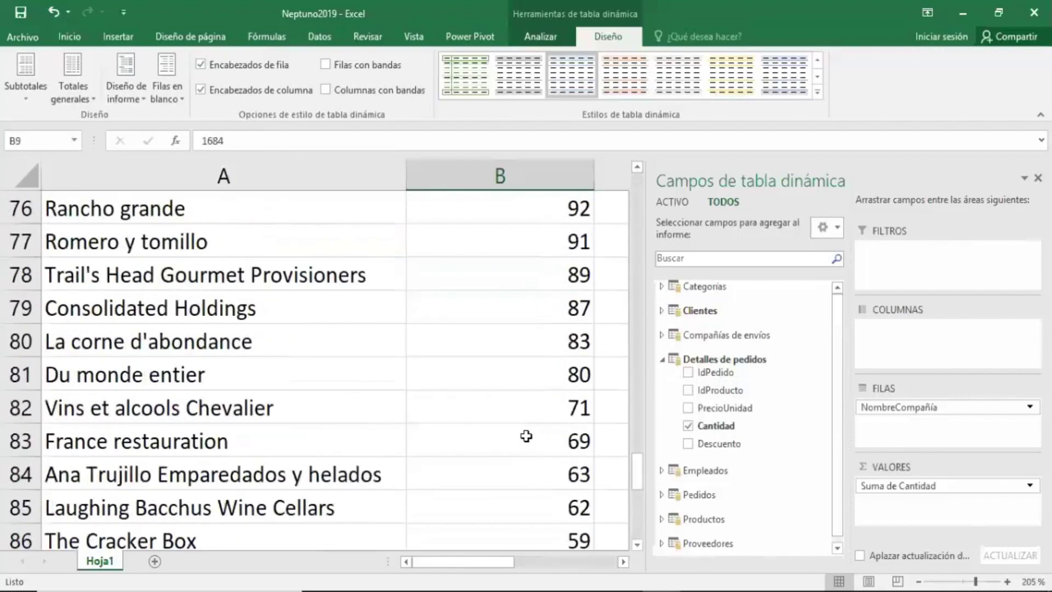
{"action": "scroll", "coordinate": [526, 436], "scroll_direction": "down", "scroll_amount": 9}
{"action": "scroll", "coordinate": [526, 435], "scroll_direction": "up", "scroll_amount": 3}
{"action": "scroll", "coordinate": [526, 436], "scroll_direction": "up", "scroll_amount": 4}
{"action": "scroll", "coordinate": [526, 436], "scroll_direction": "up", "scroll_amount": 1}
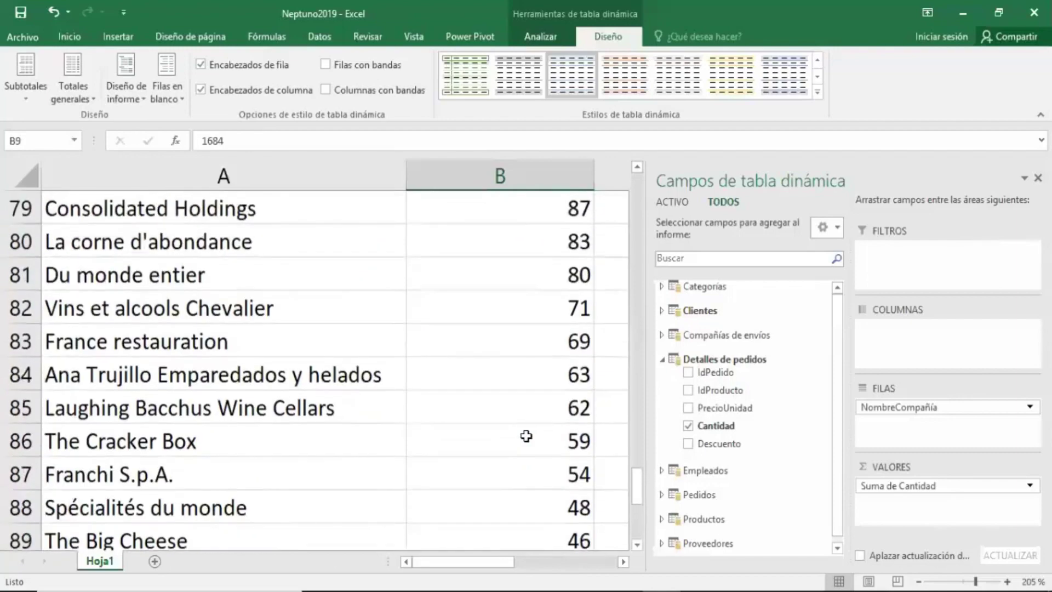
{"action": "scroll", "coordinate": [526, 435], "scroll_direction": "up", "scroll_amount": 4}
{"action": "scroll", "coordinate": [526, 436], "scroll_direction": "up", "scroll_amount": 8}
{"action": "scroll", "coordinate": [527, 436], "scroll_direction": "up", "scroll_amount": 4}
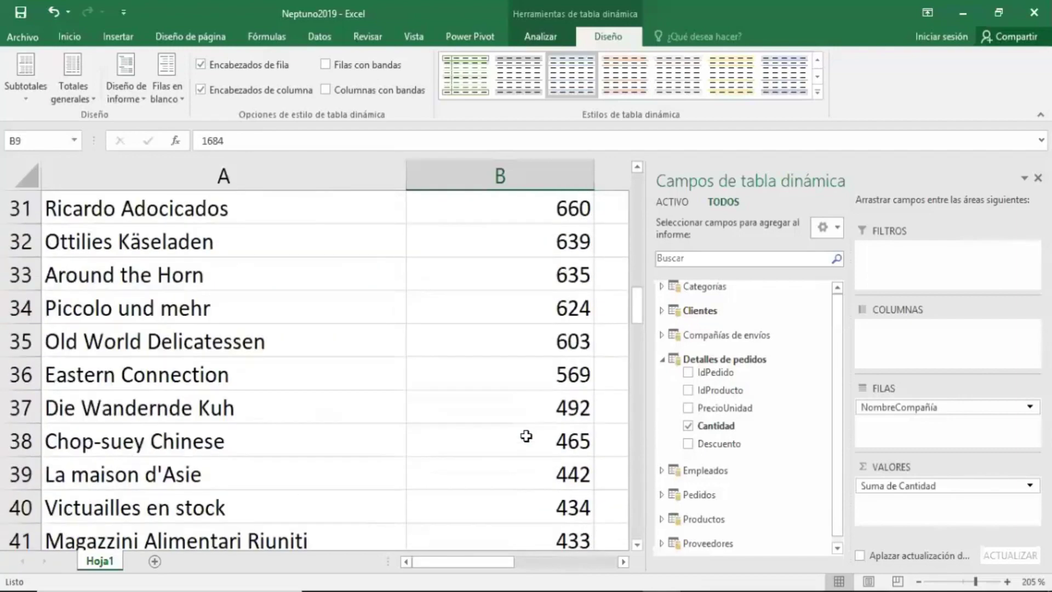
{"action": "scroll", "coordinate": [526, 436], "scroll_direction": "up", "scroll_amount": 8}
- Return to the top total 4958 and narrow the field list to reveal column C
{"action": "scroll", "coordinate": [526, 435], "scroll_direction": "up", "scroll_amount": 2}
{"action": "left_click", "coordinate": [529, 375]}
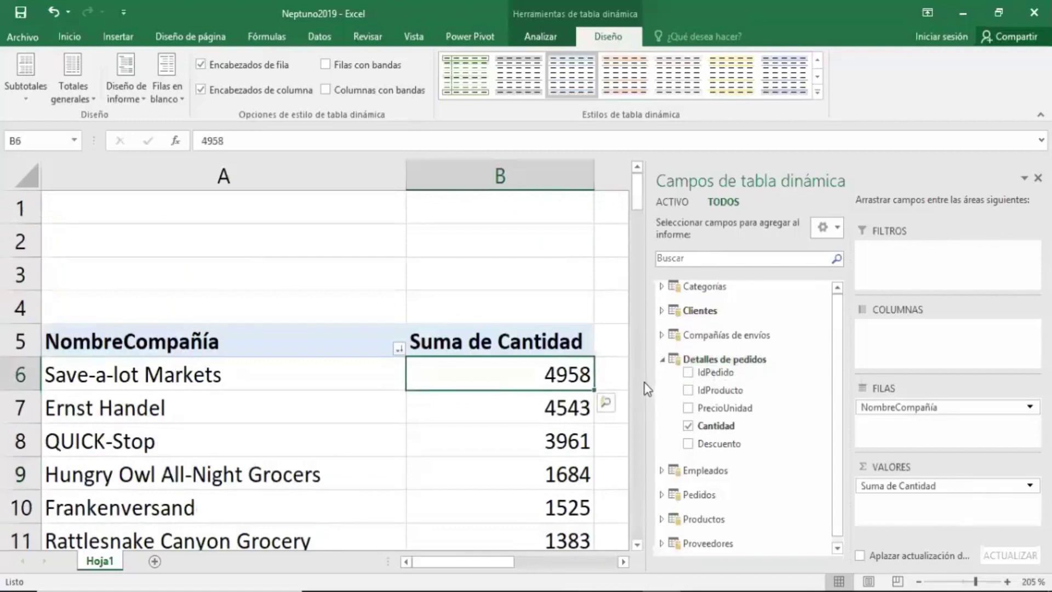
{"action": "left_click_drag", "start_coordinate": [648, 381], "coordinate": [760, 378]}
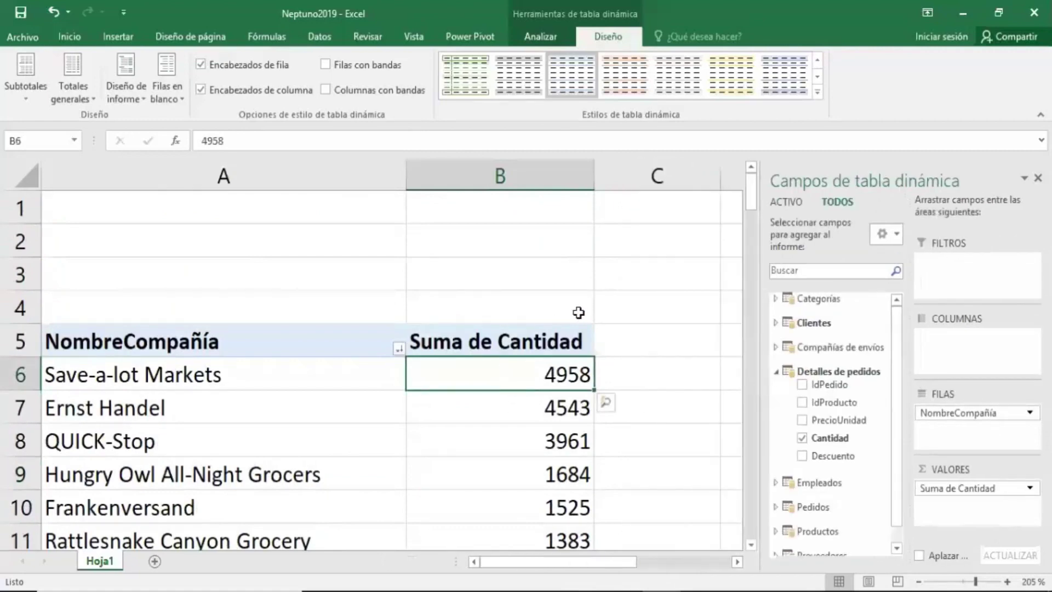
- Start a new Power Pivot measure stored in the Detalles de pedidos table
{"action": "left_click", "coordinate": [487, 39]}
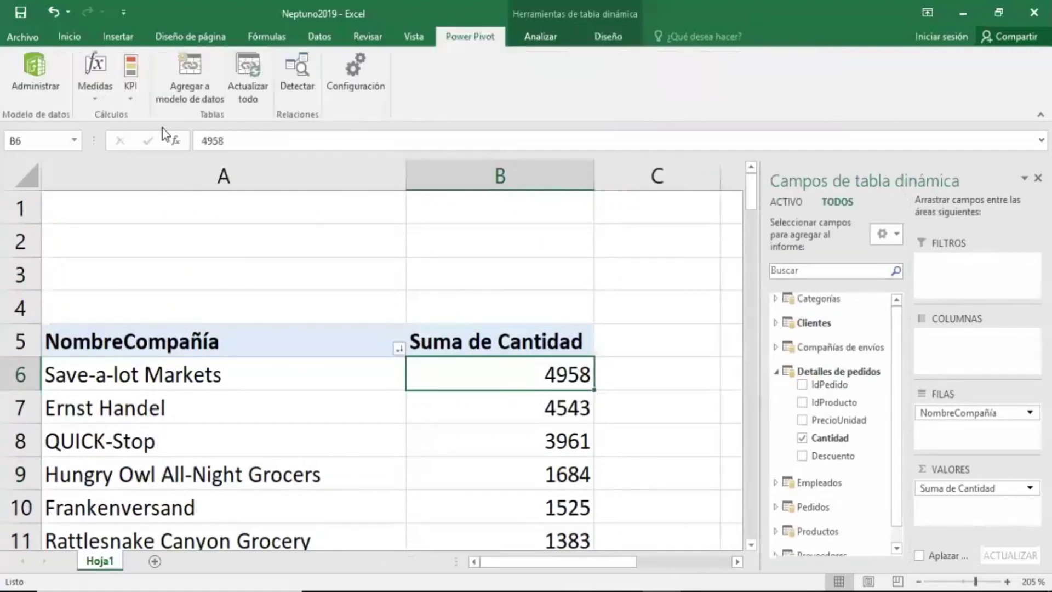
{"action": "left_click", "coordinate": [91, 96]}
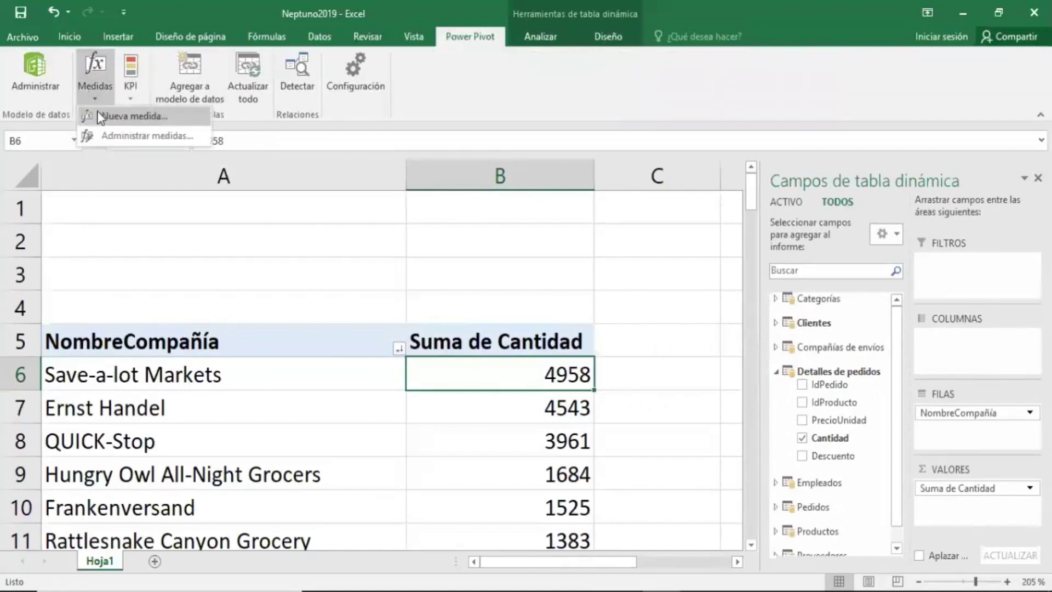
{"action": "left_click", "coordinate": [101, 116]}
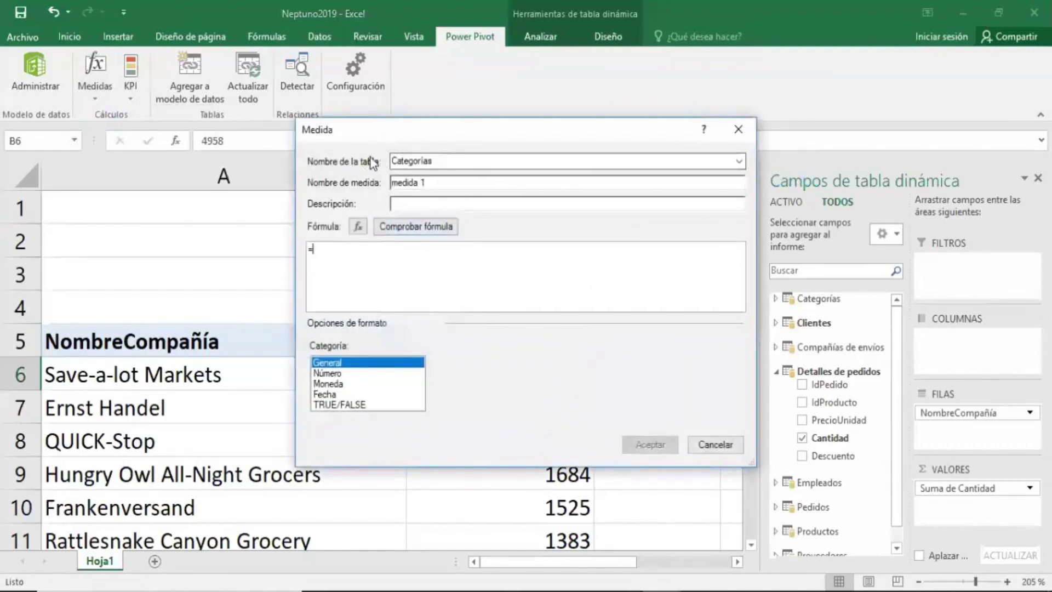
{"action": "left_click", "coordinate": [740, 161]}
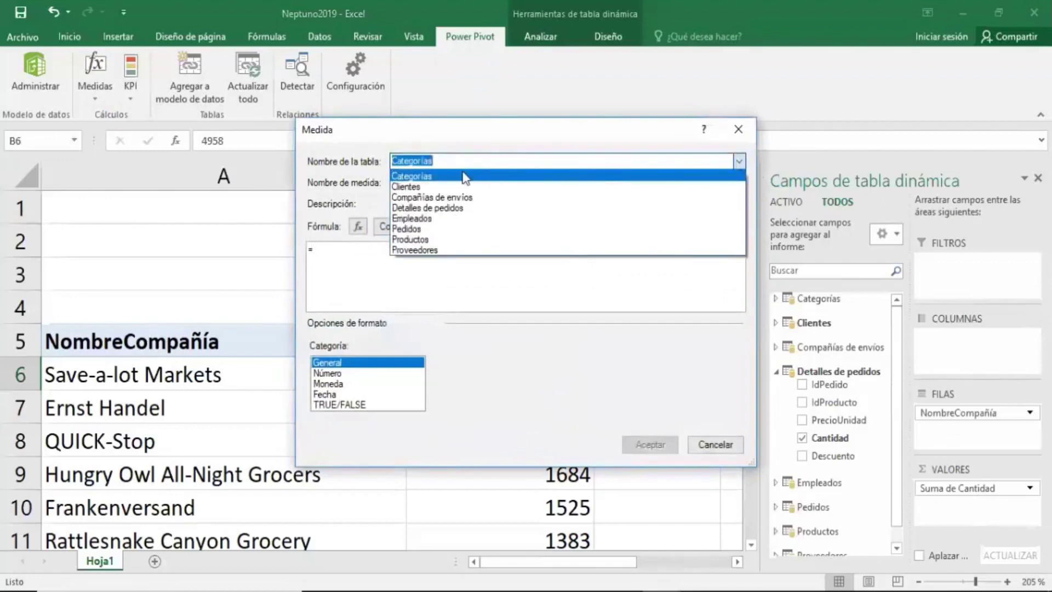
{"action": "left_click", "coordinate": [459, 208]}
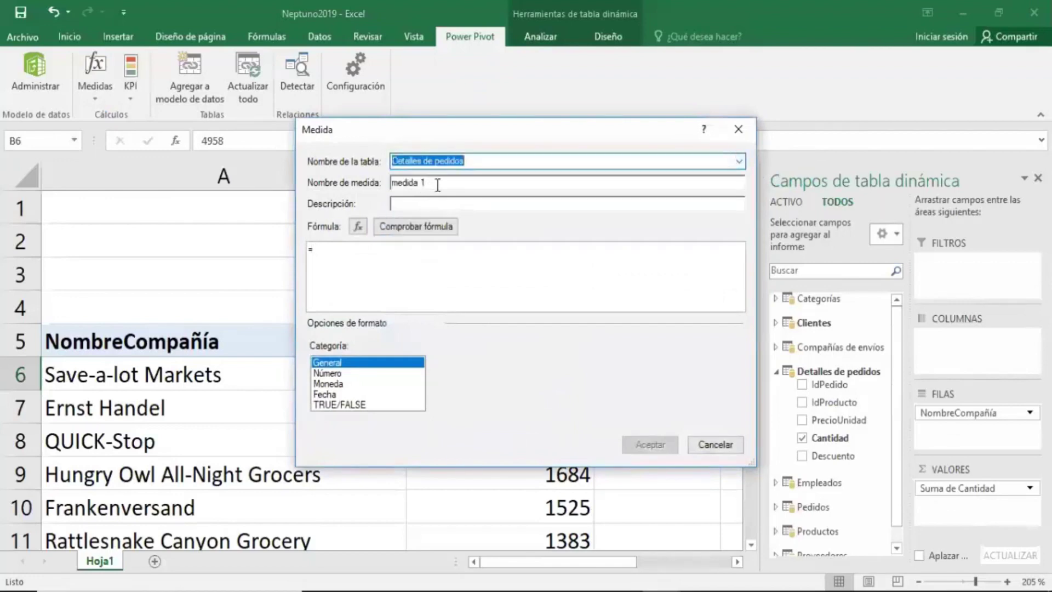
- Replace the default name medida 1 with SumCantidad
{"action": "left_click_drag", "start_coordinate": [441, 182], "coordinate": [391, 184]}
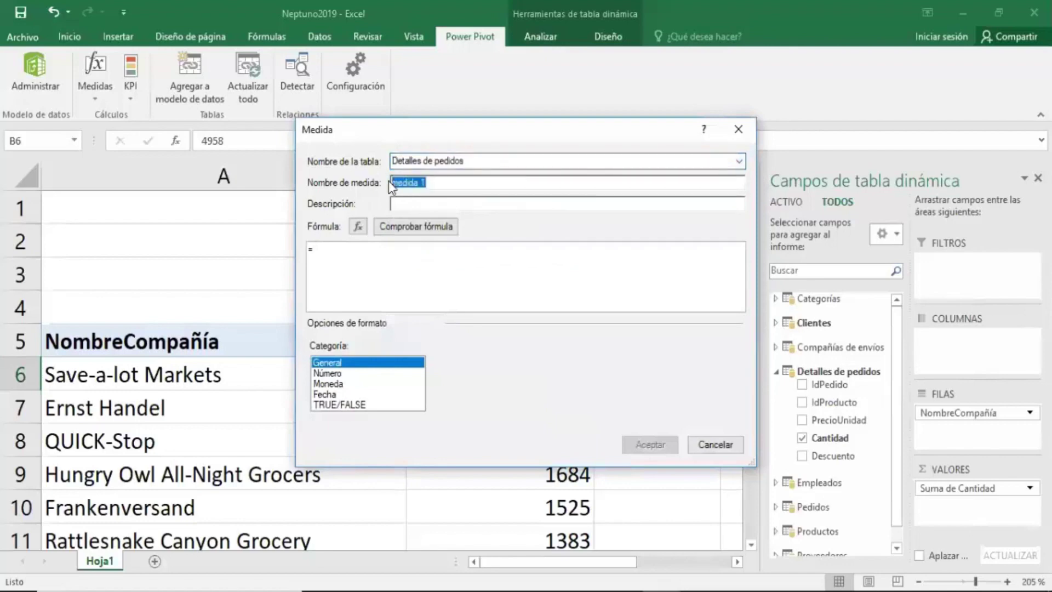
{"action": "key", "text": "BackSpace"}
{"action": "type", "text": "SU"}
{"action": "key", "text": "BackSpace"}
{"action": "type", "text": "U"}
{"action": "type", "text": "M"}
{"action": "key", "text": "BackSpace"}
{"action": "key", "text": "BackSpace"}
{"action": "type", "text": "u"}
{"action": "type", "text": "m"}
{"action": "key", "text": "BackSpace"}
{"action": "type", "text": "M"}
{"action": "key", "text": "BackSpace"}
{"action": "type", "text": "m"}
{"action": "type", "text": "CA"}
{"action": "type", "text": "a"}
{"action": "type", "text": "nt"}
{"action": "type", "text": "d"}
{"action": "key", "text": "BackSpace"}
{"action": "type", "text": "da"}
{"action": "type", "text": "d"}
- Enter the formula =SUM('Detalles de pedidos'[Cantidad]) using autocomplete
{"action": "left_click", "coordinate": [372, 250]}
{"action": "type", "text": "sum"}
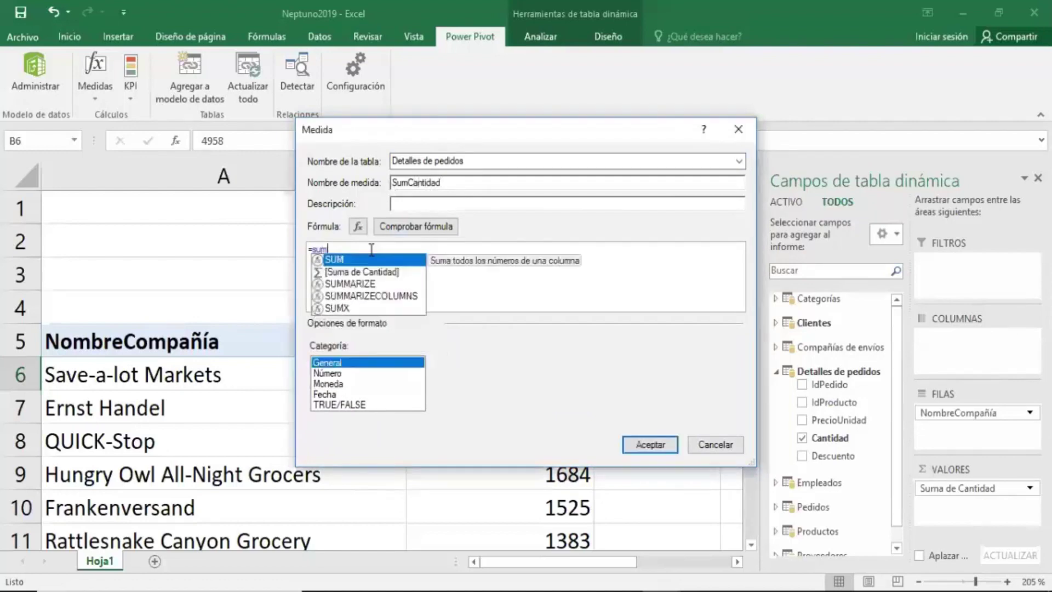
{"action": "key", "text": "Tab"}
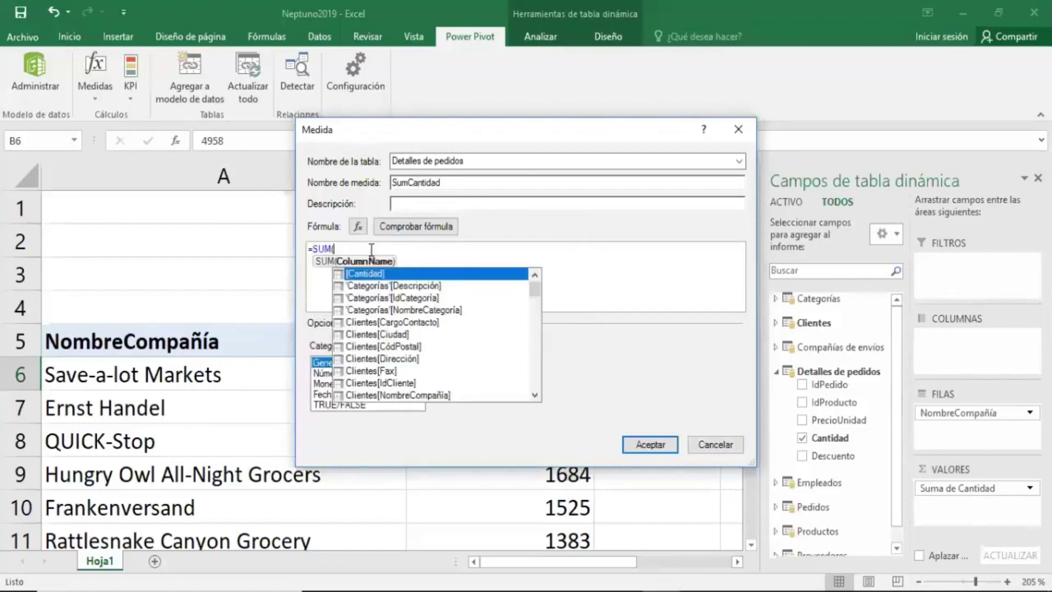
{"action": "type", "text": "de"}
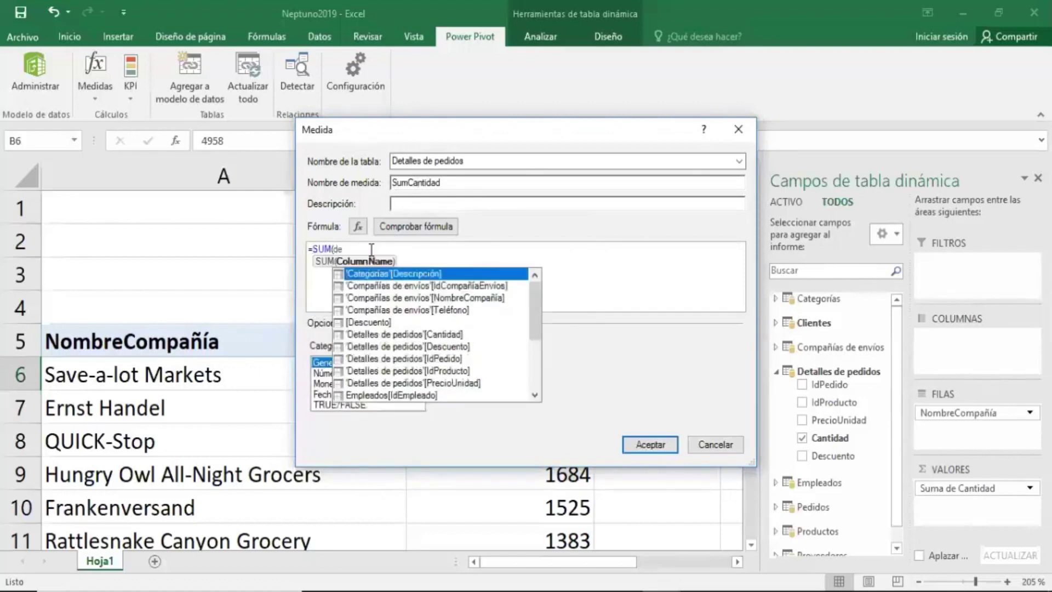
{"action": "type", "text": "ta"}
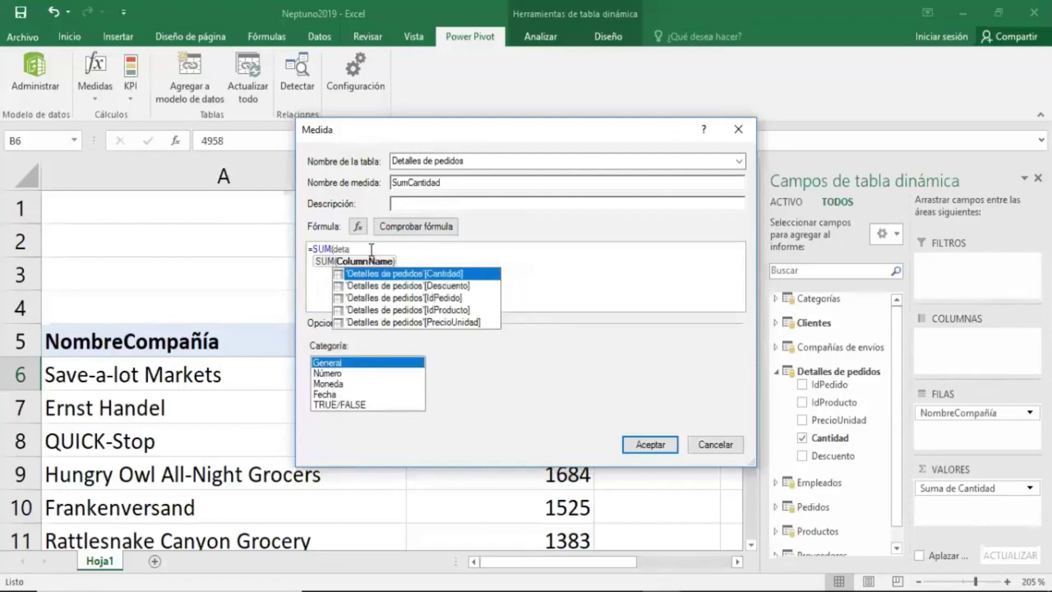
{"action": "key", "text": "Tab"}
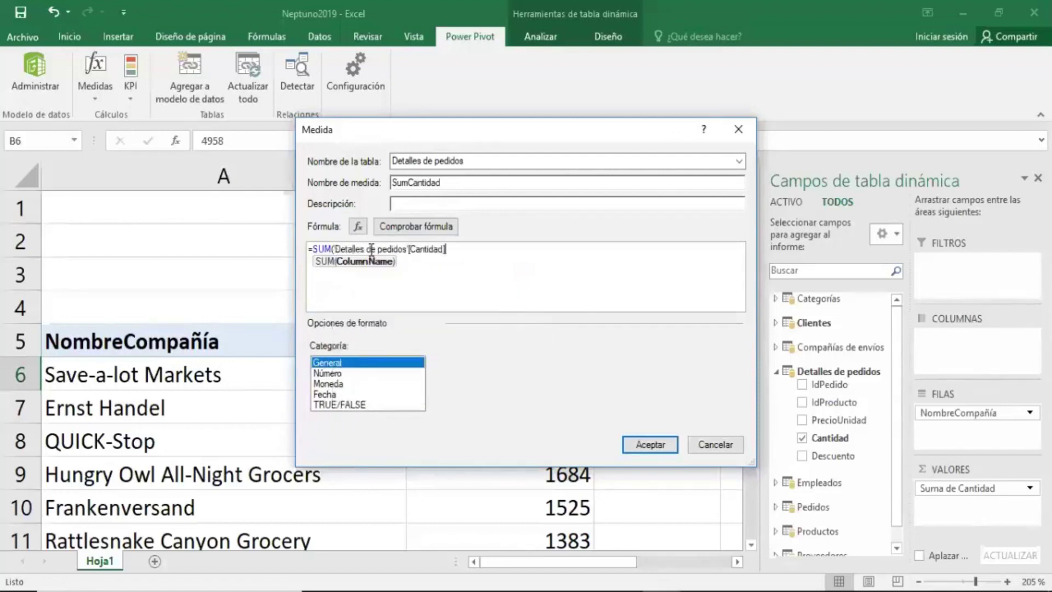
{"action": "type", "text": ")"}
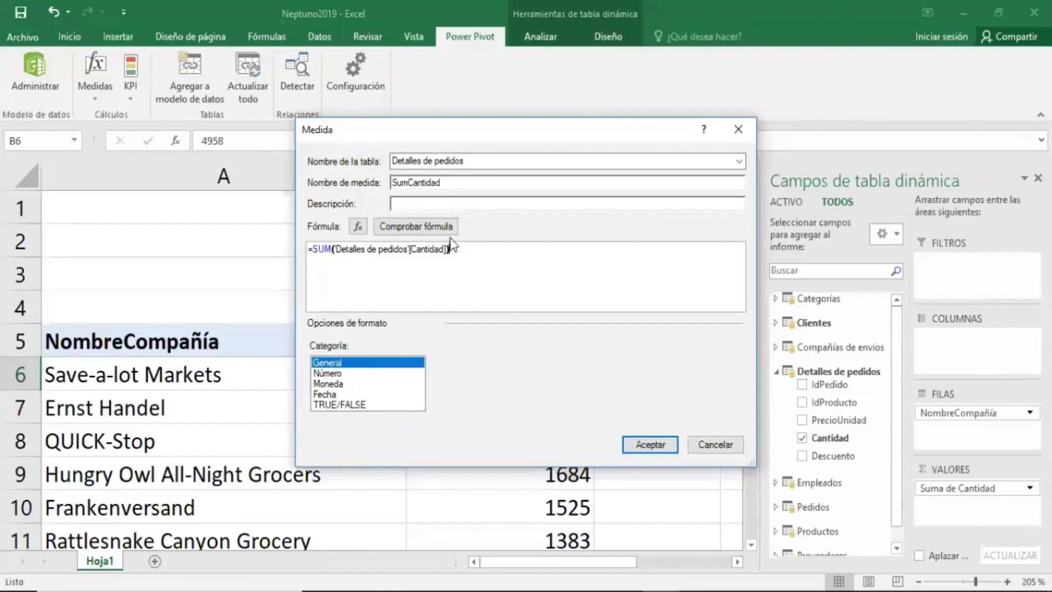
- Check the formula, format it as Número with 0 decimals and a thousands separator, and save it
{"action": "left_click", "coordinate": [451, 228]}
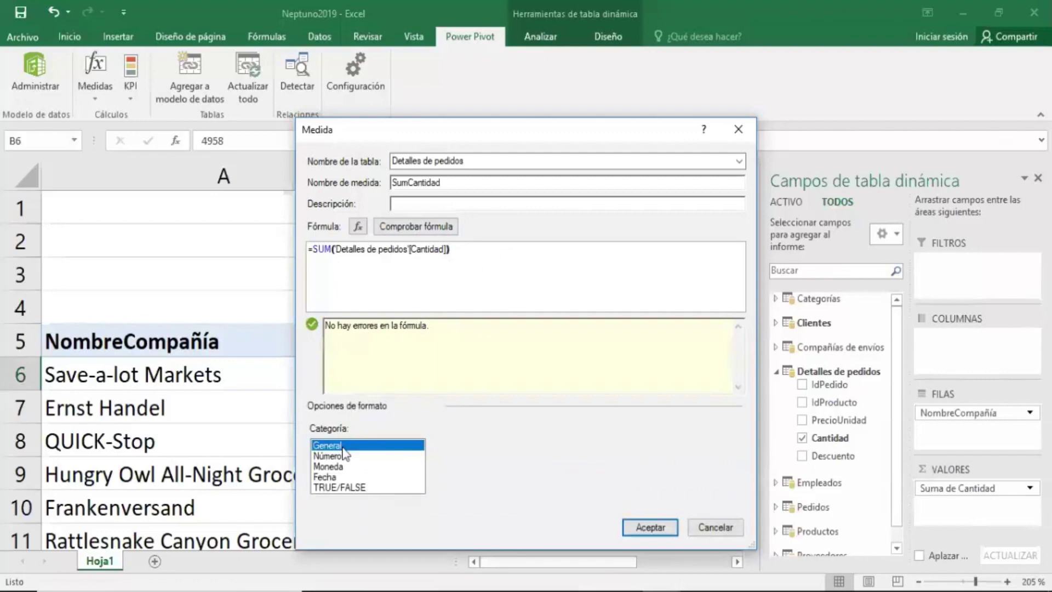
{"action": "left_click", "coordinate": [342, 456]}
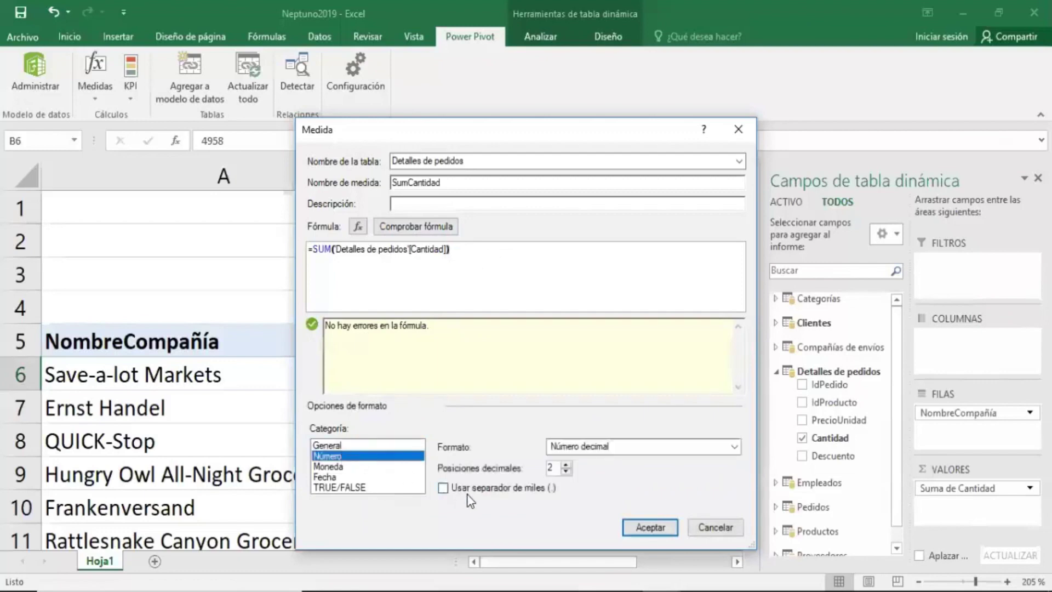
{"action": "left_click", "coordinate": [499, 488]}
{"action": "left_click", "coordinate": [566, 472]}
{"action": "left_click", "coordinate": [566, 472]}
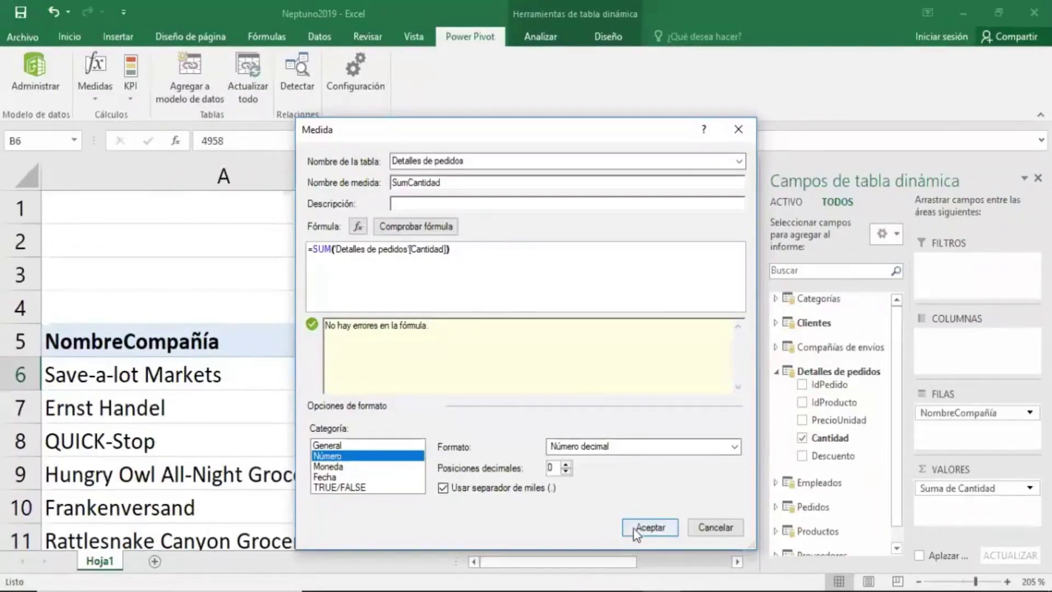
{"action": "left_click", "coordinate": [641, 528]}
- Uncheck Cantidad under Detalles de pedidos to drop Suma de Cantidad from the PivotTable values
{"action": "key", "text": "alt+Tab"}
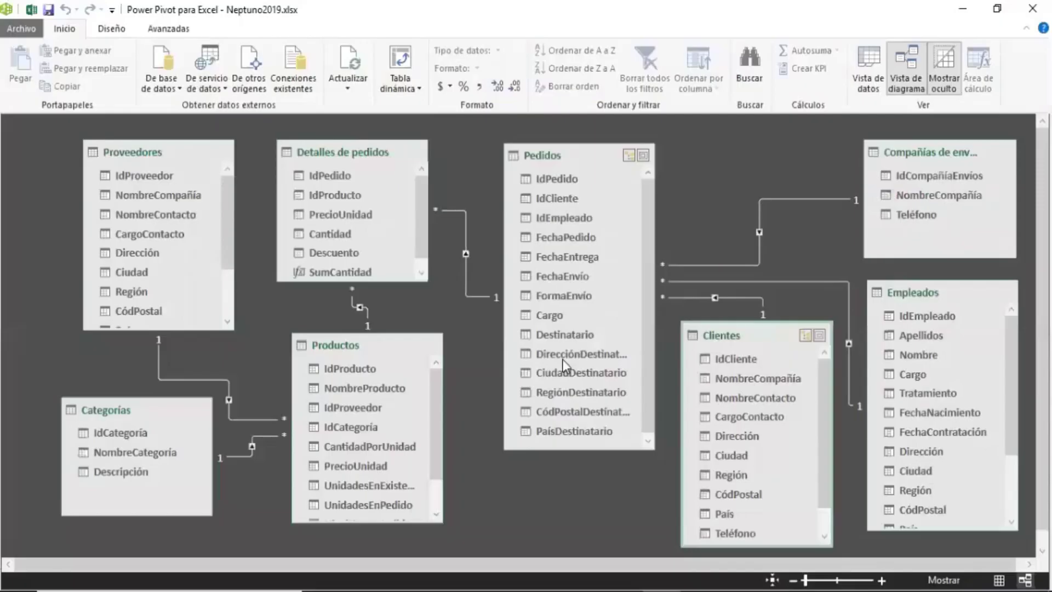
{"action": "mouse_move", "coordinate": [567, 562]}
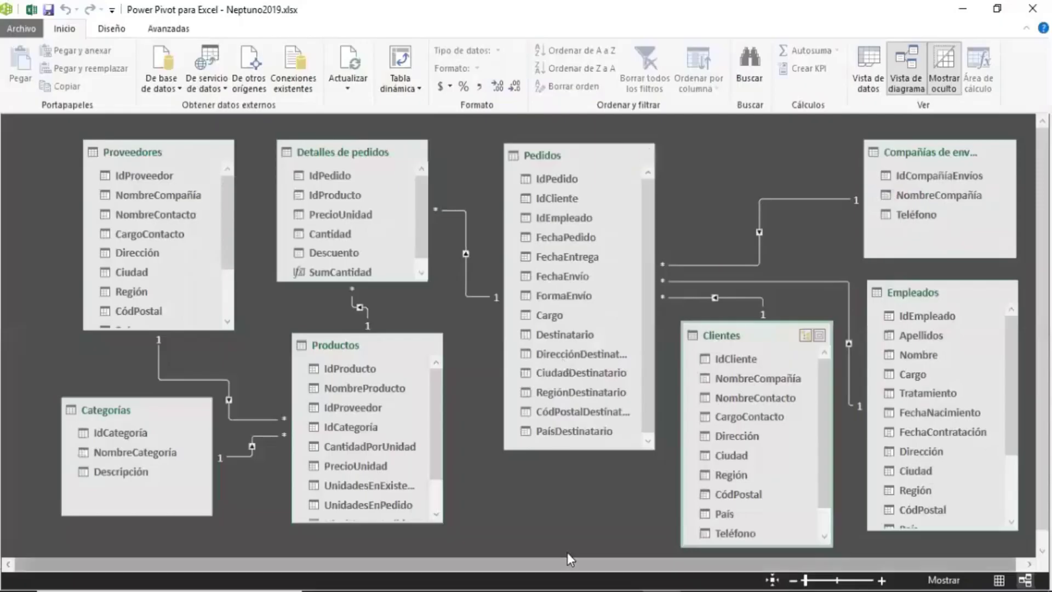
{"action": "key", "text": "alt+Tab"}
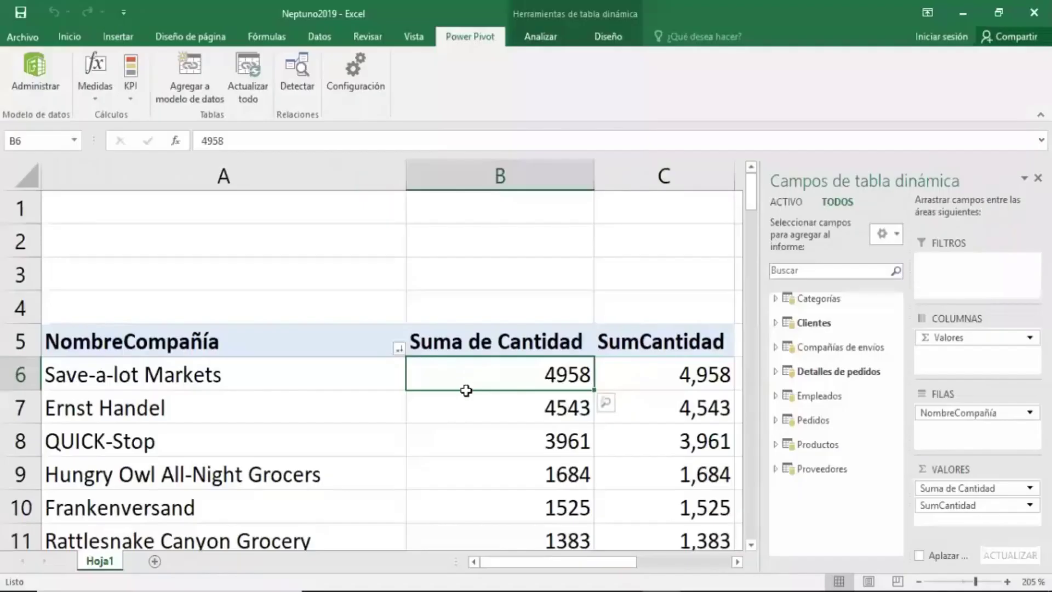
{"action": "scroll", "coordinate": [544, 398], "scroll_direction": "down", "scroll_amount": 2}
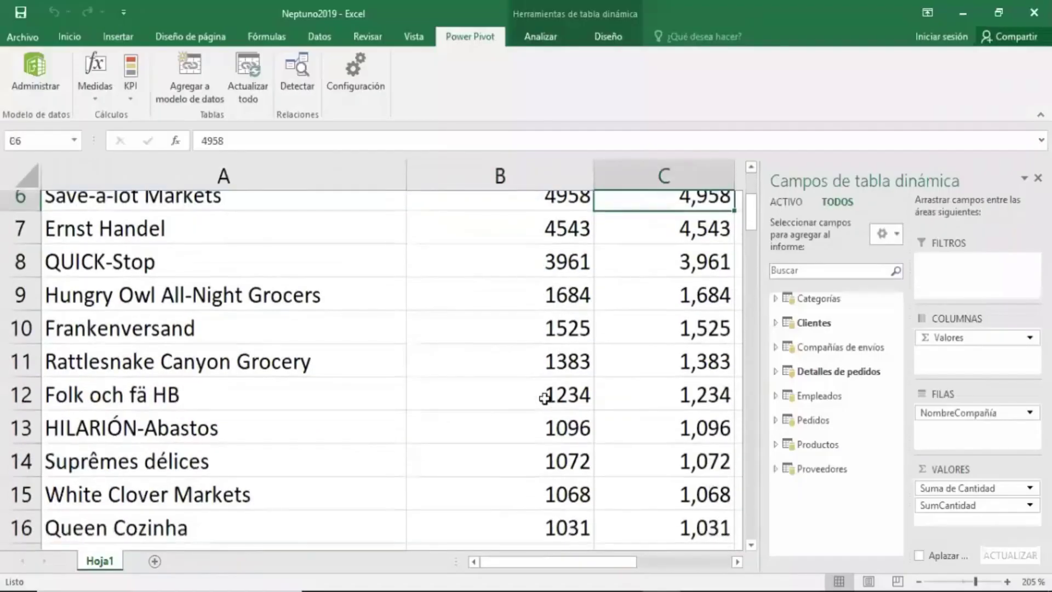
{"action": "scroll", "coordinate": [544, 399], "scroll_direction": "down", "scroll_amount": 1}
{"action": "scroll", "coordinate": [544, 399], "scroll_direction": "down", "scroll_amount": 2}
{"action": "scroll", "coordinate": [544, 398], "scroll_direction": "down", "scroll_amount": 2}
{"action": "scroll", "coordinate": [545, 398], "scroll_direction": "down", "scroll_amount": 3}
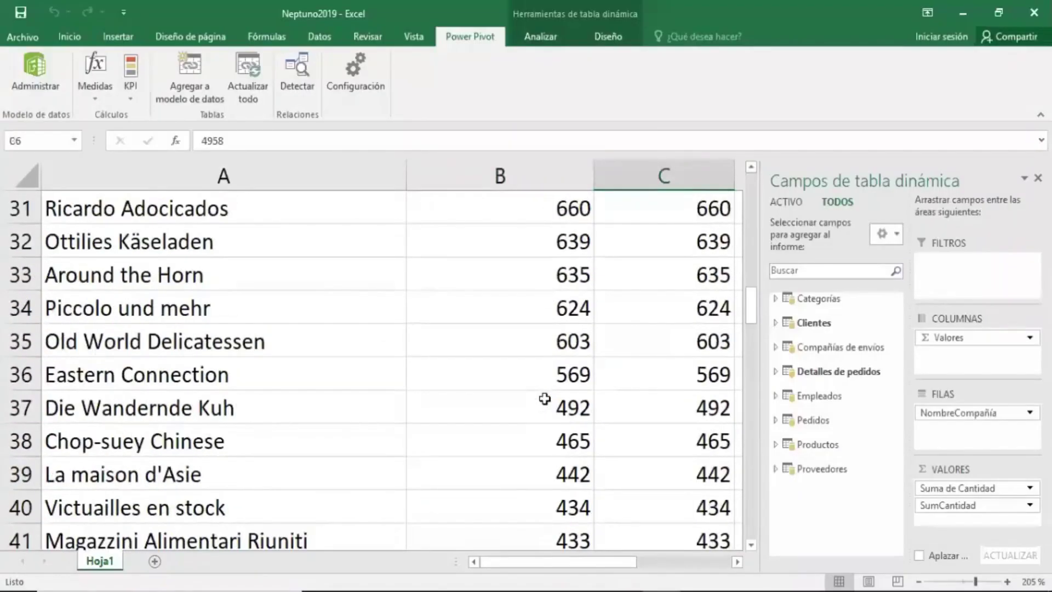
{"action": "scroll", "coordinate": [544, 398], "scroll_direction": "down", "scroll_amount": 1}
{"action": "scroll", "coordinate": [544, 399], "scroll_direction": "down", "scroll_amount": 3}
{"action": "scroll", "coordinate": [545, 399], "scroll_direction": "up", "scroll_amount": 5}
{"action": "scroll", "coordinate": [544, 398], "scroll_direction": "up", "scroll_amount": 6}
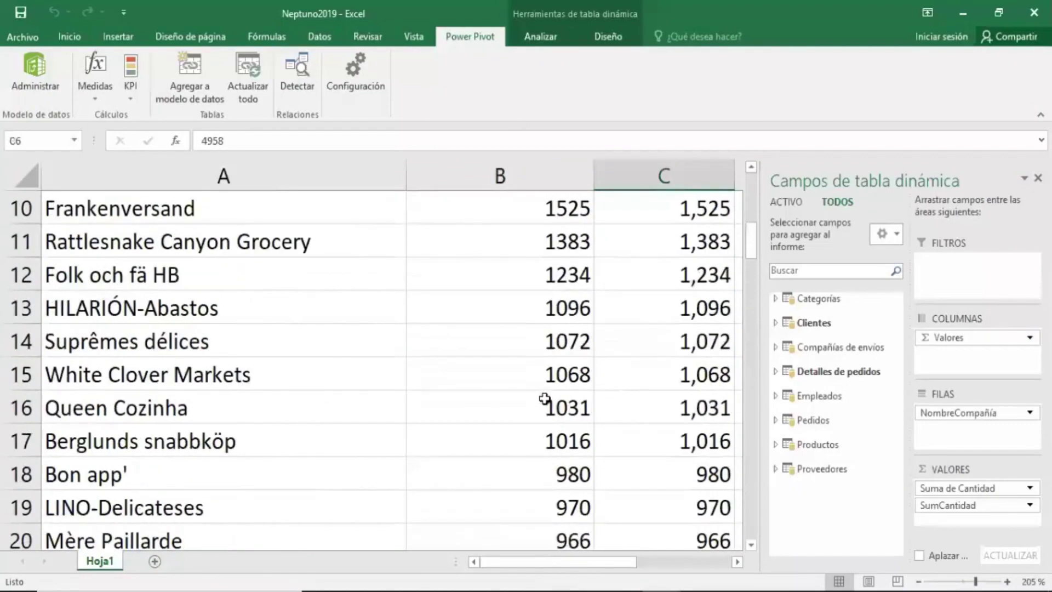
{"action": "scroll", "coordinate": [544, 398], "scroll_direction": "up", "scroll_amount": 3}
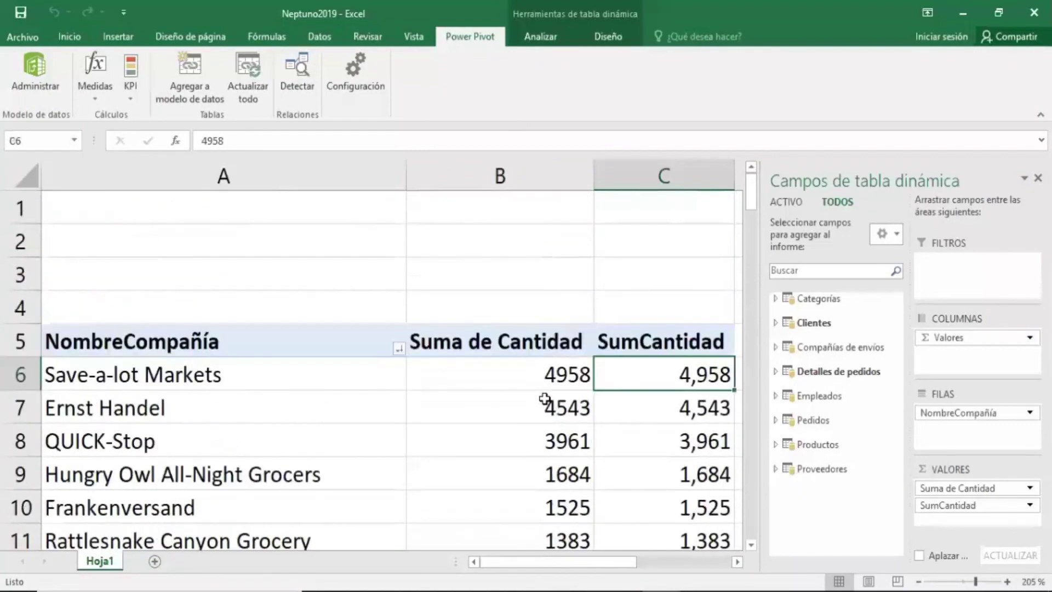
{"action": "left_click", "coordinate": [788, 372]}
{"action": "left_click", "coordinate": [802, 438]}
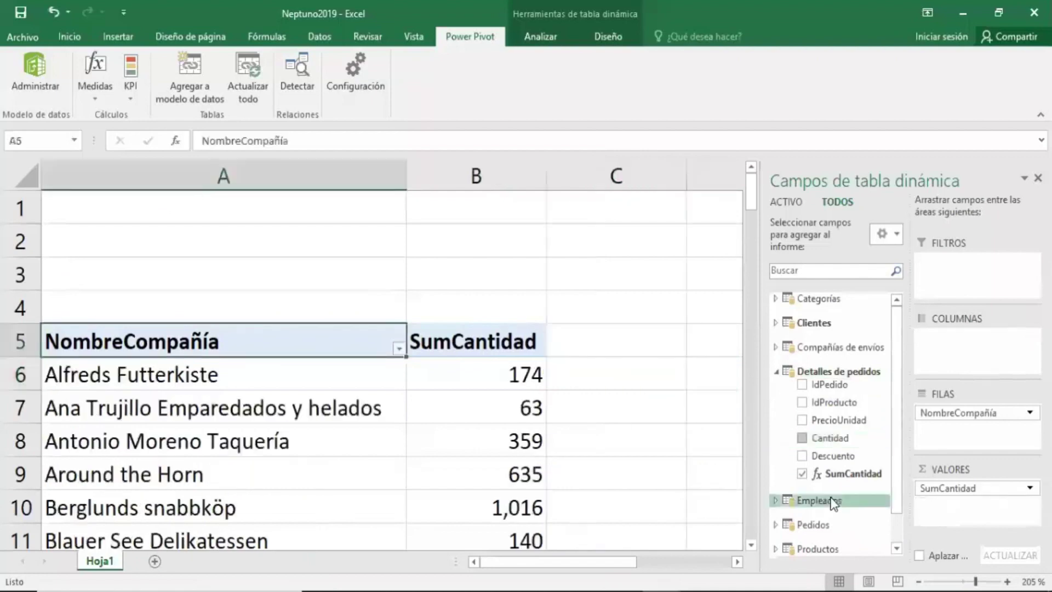
- Review the SumCantidad values in cells B6 and B8, then bring up Power Pivot Medidas
{"action": "left_click", "coordinate": [514, 344]}
{"action": "left_click", "coordinate": [502, 445]}
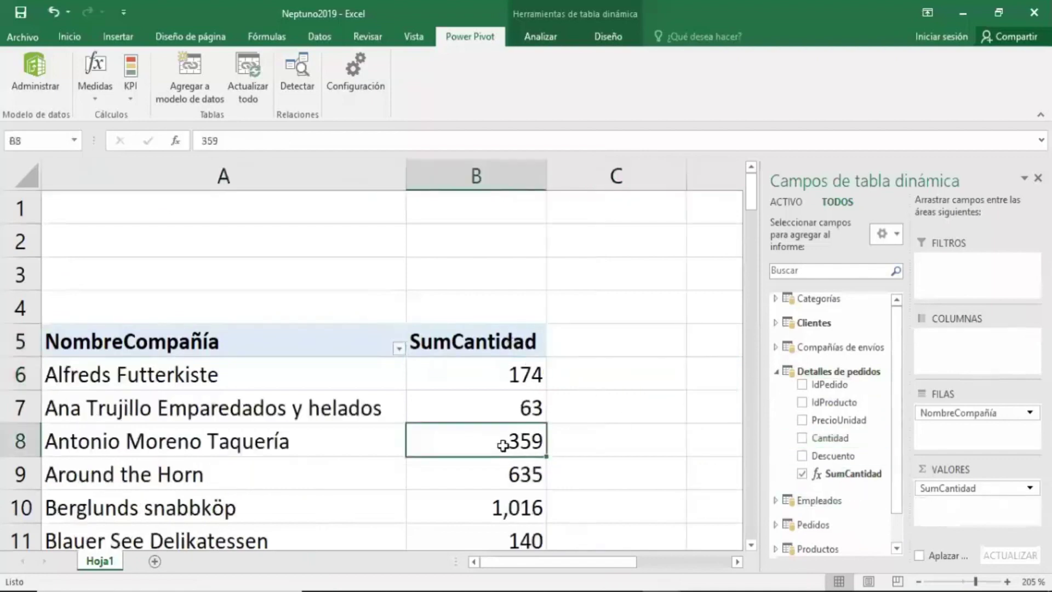
{"action": "scroll", "coordinate": [503, 445], "scroll_direction": "down", "scroll_amount": 2}
{"action": "scroll", "coordinate": [502, 445], "scroll_direction": "down", "scroll_amount": 2}
{"action": "scroll", "coordinate": [502, 445], "scroll_direction": "up", "scroll_amount": 2}
{"action": "scroll", "coordinate": [502, 446], "scroll_direction": "up", "scroll_amount": 2}
{"action": "left_click", "coordinate": [500, 375]}
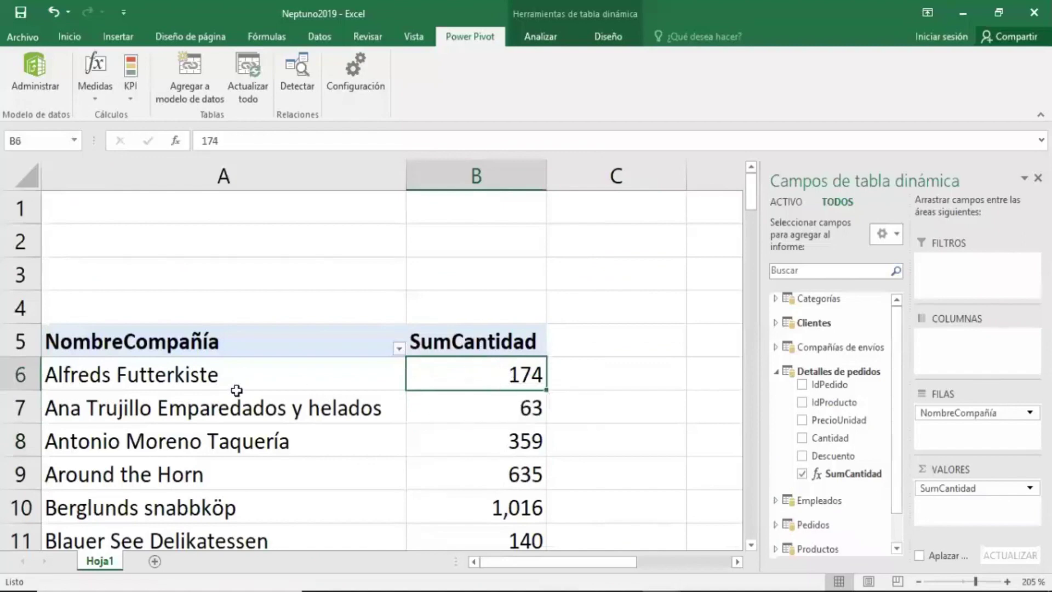
{"action": "left_click", "coordinate": [486, 442]}
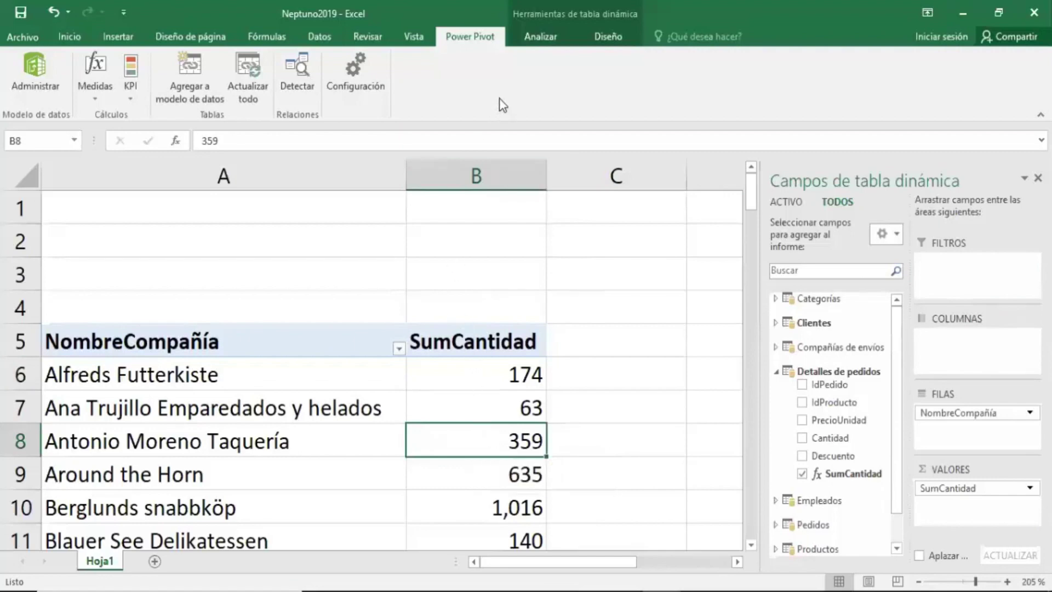
{"action": "left_click", "coordinate": [104, 97]}
- Create a new measure named PromCantidad in the Detalles de pedidos table
{"action": "left_click", "coordinate": [114, 117]}
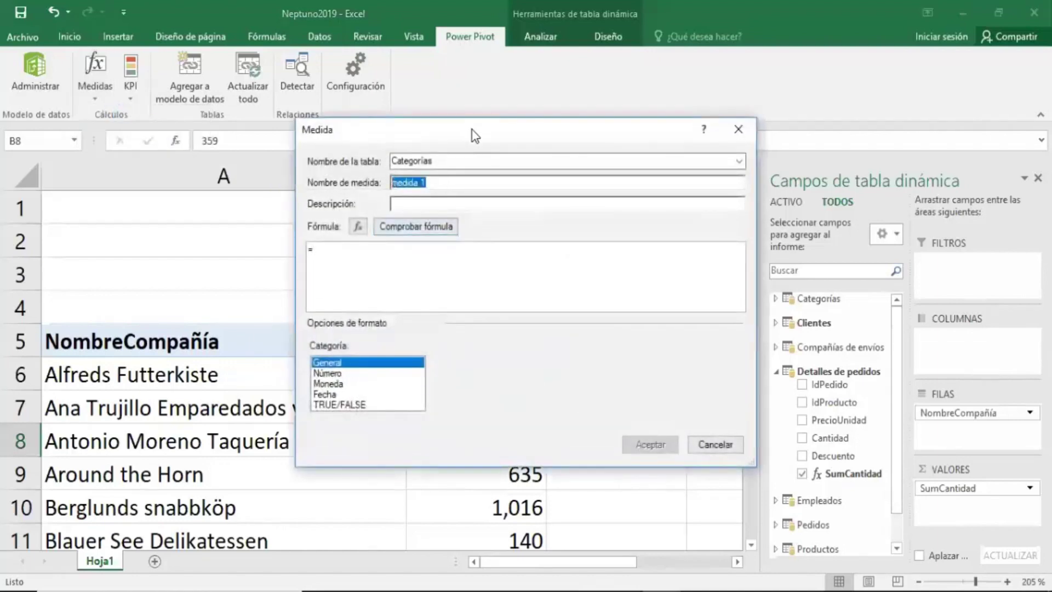
{"action": "left_click_drag", "start_coordinate": [475, 135], "coordinate": [746, 162]}
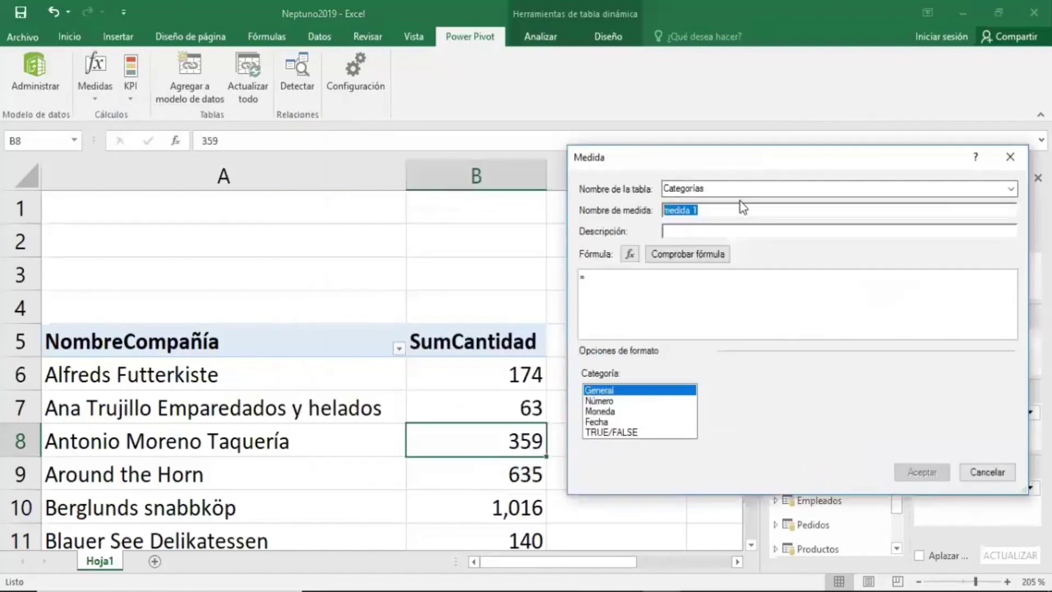
{"action": "type", "text": "Prom"}
{"action": "type", "text": "Cant"}
{"action": "type", "text": "idad"}
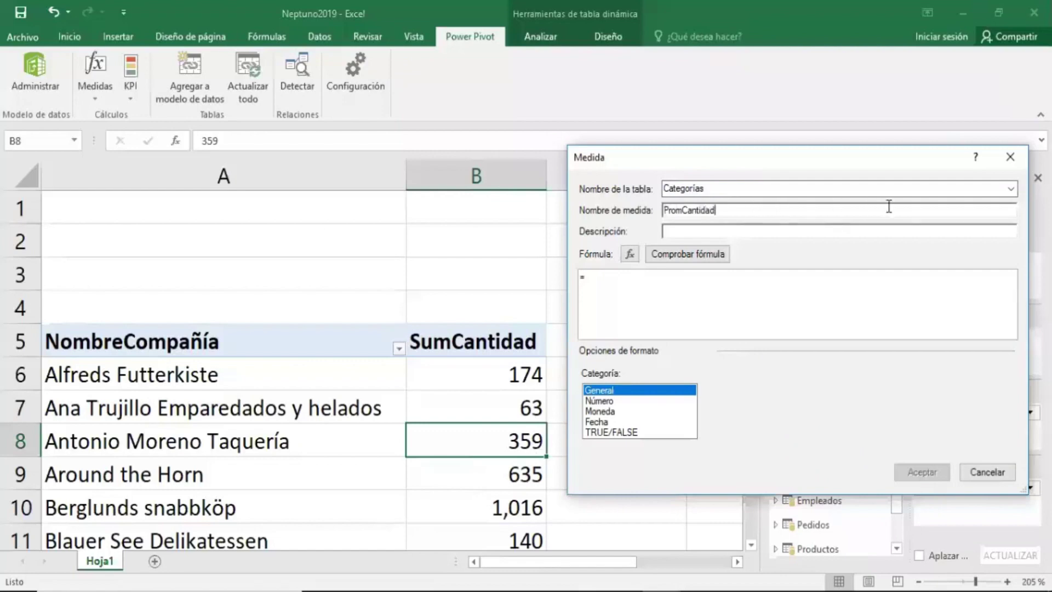
{"action": "left_click", "coordinate": [1008, 189]}
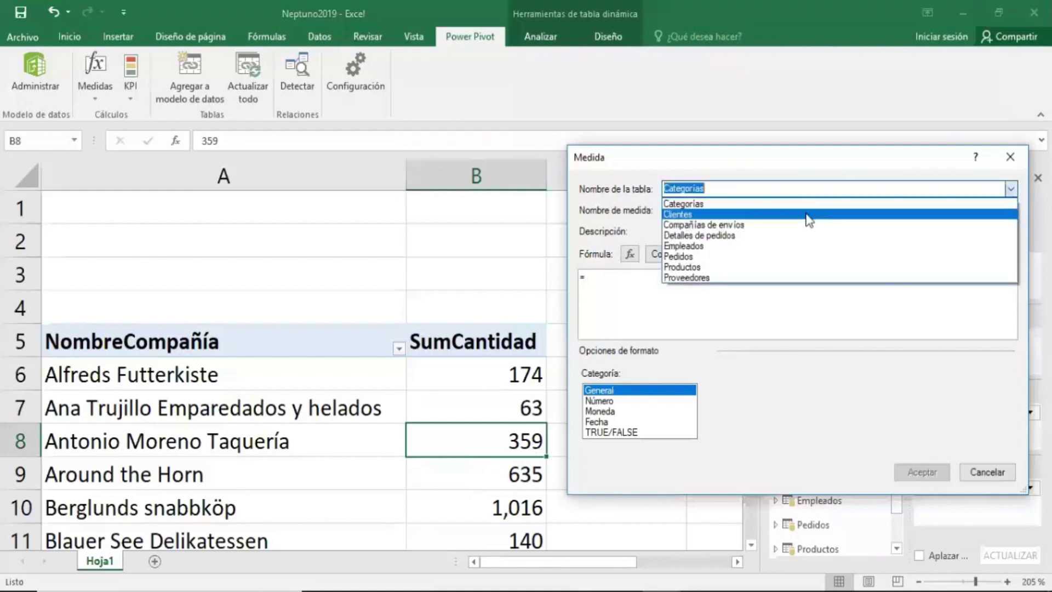
{"action": "left_click", "coordinate": [733, 236]}
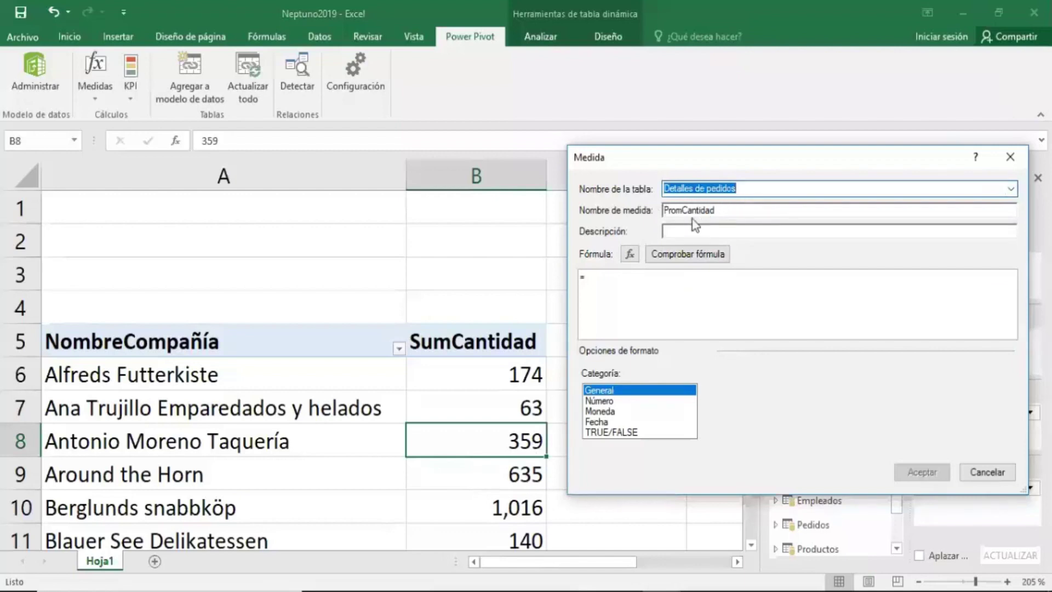
- Enter the formula =AVERAGE('Detalles de pedidos'[Cantidad]) via autocomplete
{"action": "left_click", "coordinate": [634, 279]}
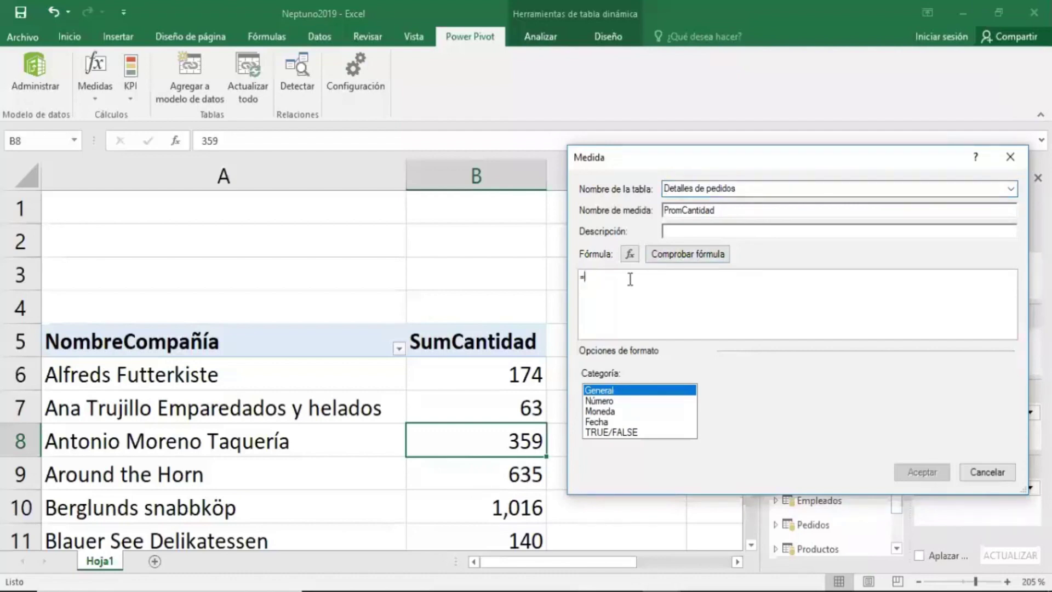
{"action": "type", "text": "av"}
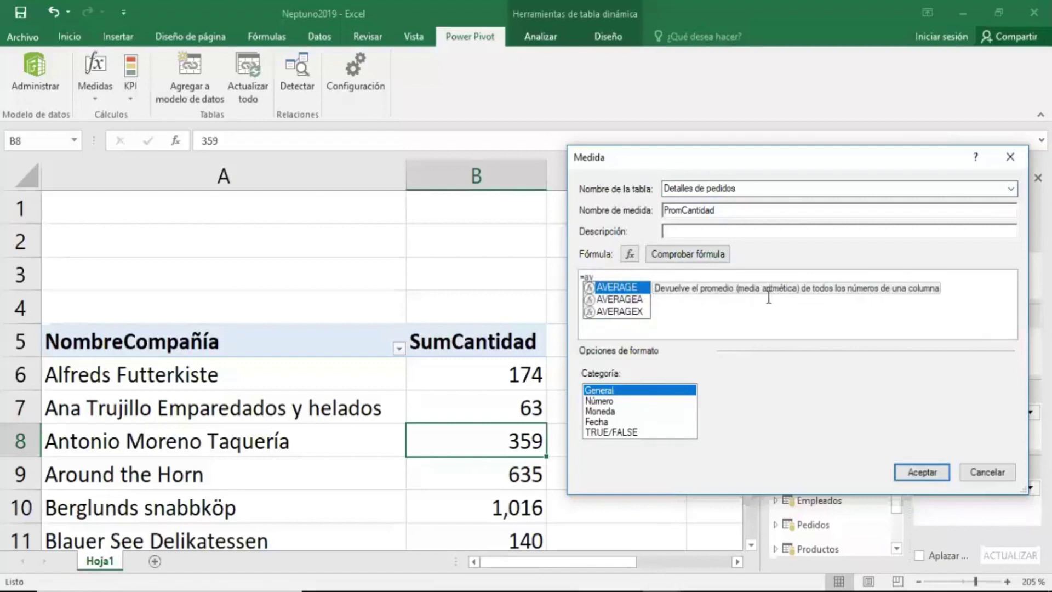
{"action": "double_click", "coordinate": [641, 288]}
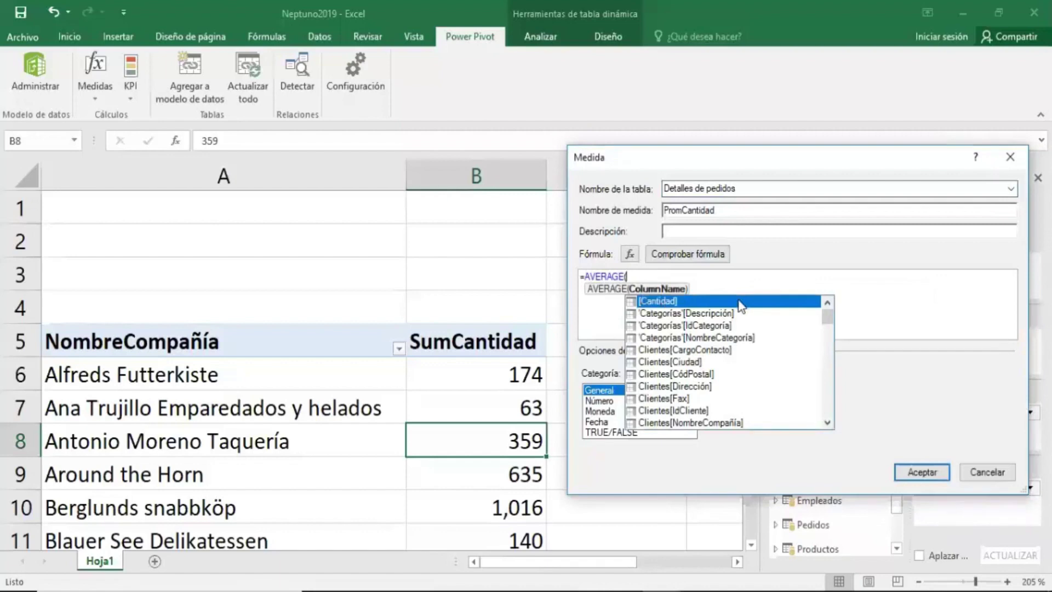
{"action": "type", "text": "de"}
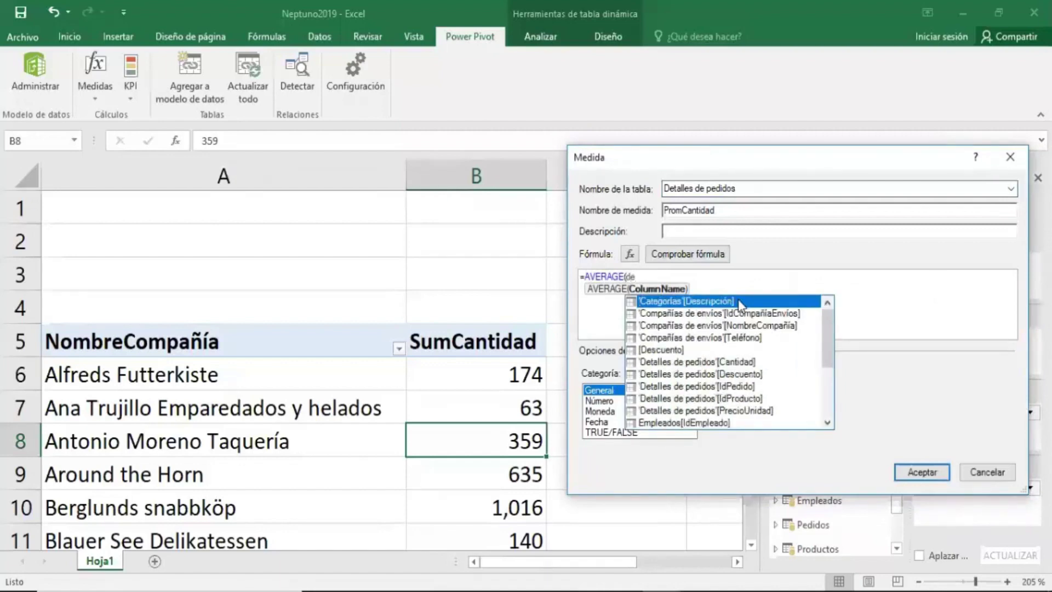
{"action": "type", "text": "t"}
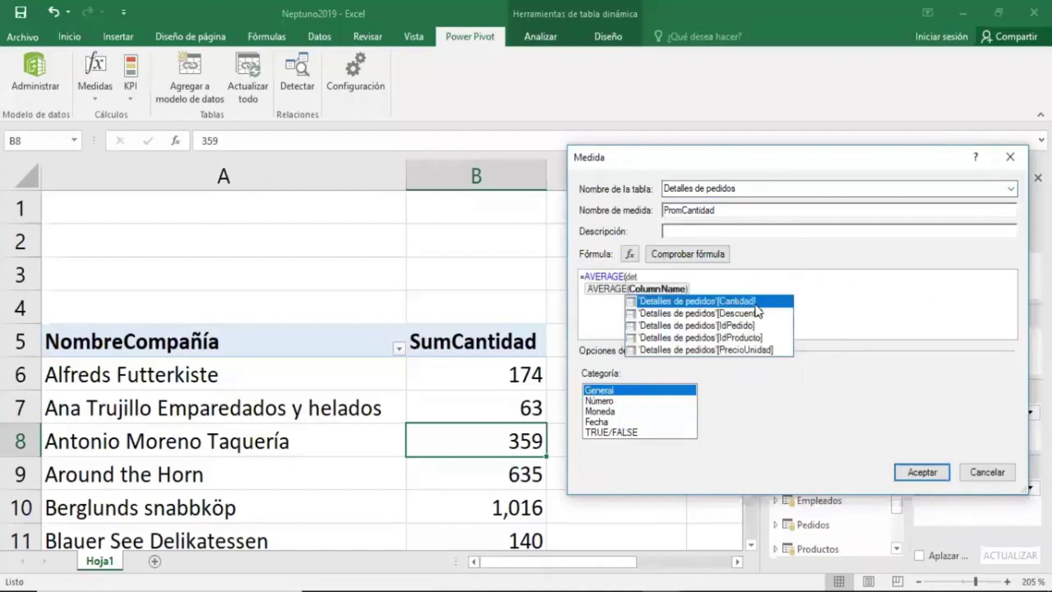
{"action": "double_click", "coordinate": [758, 301]}
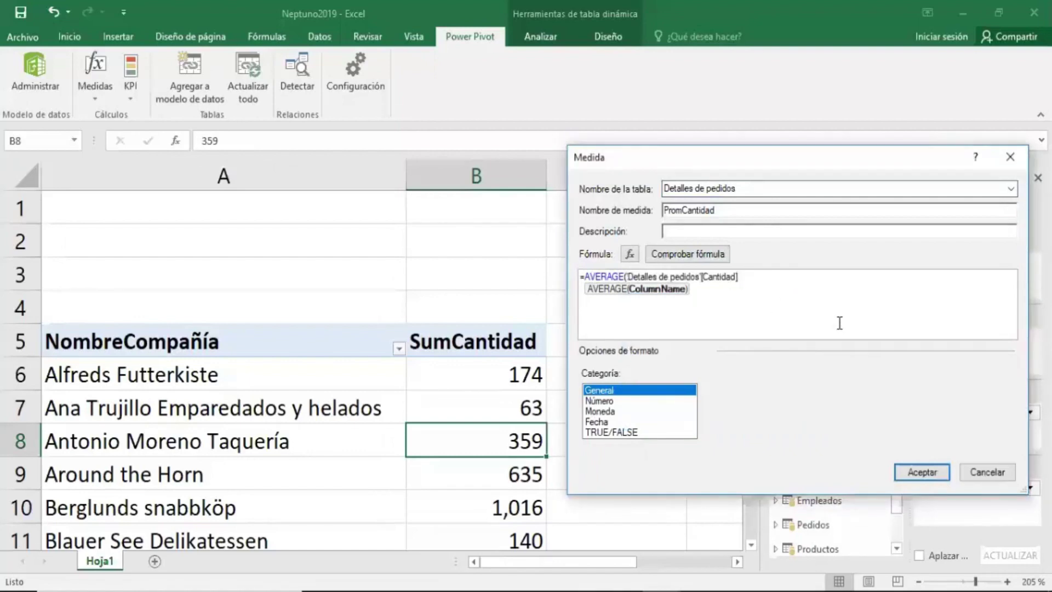
{"action": "type", "text": ")"}
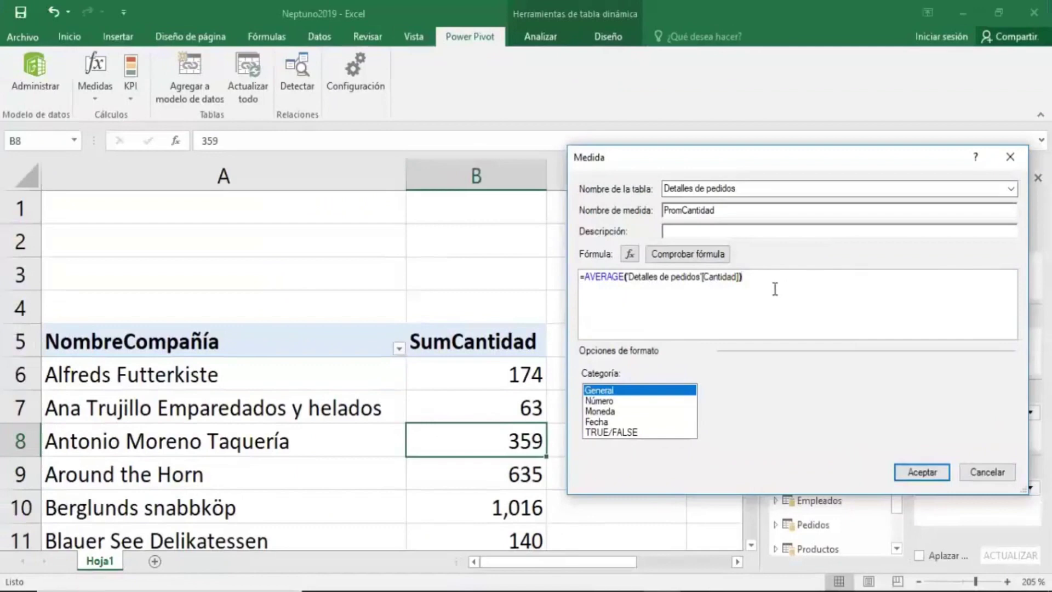
{"action": "left_click_drag", "start_coordinate": [818, 163], "coordinate": [444, 150]}
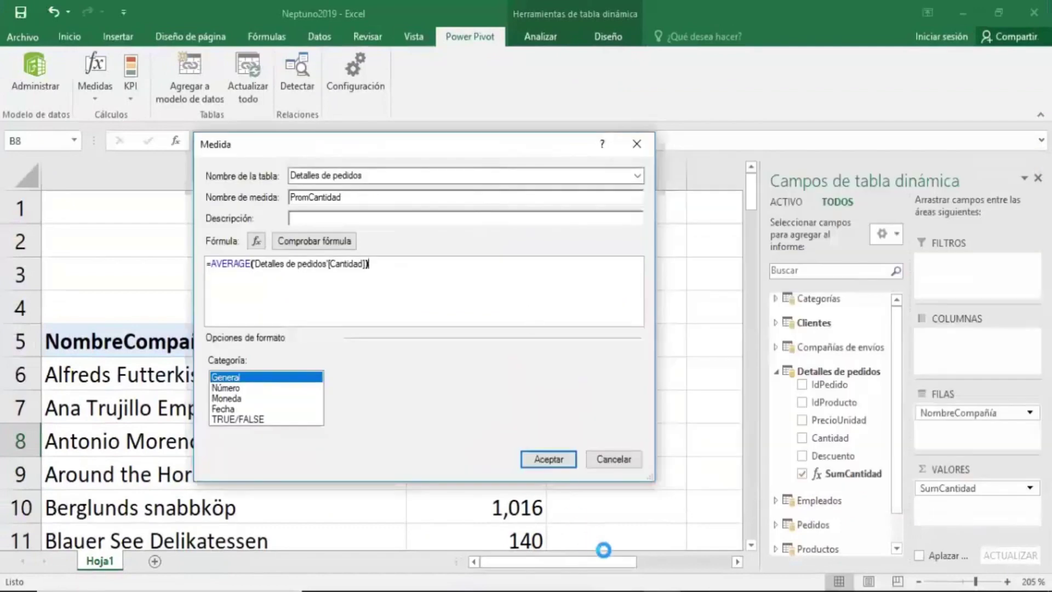
- Check the AVERAGE formula and accept PromCantidad as Número with a thousands separator
{"action": "left_click", "coordinate": [311, 244]}
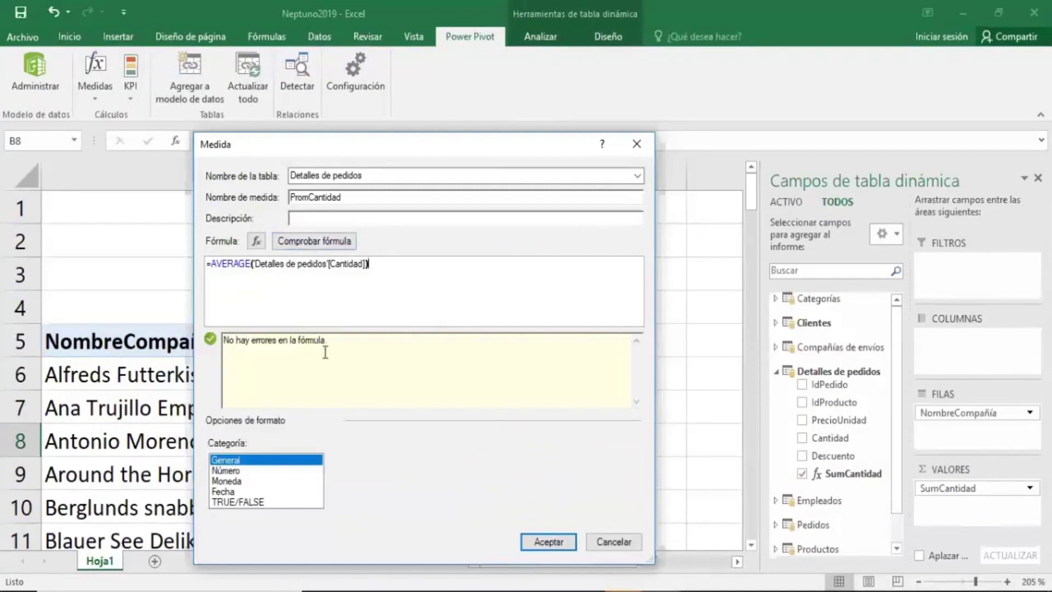
{"action": "left_click", "coordinate": [259, 471]}
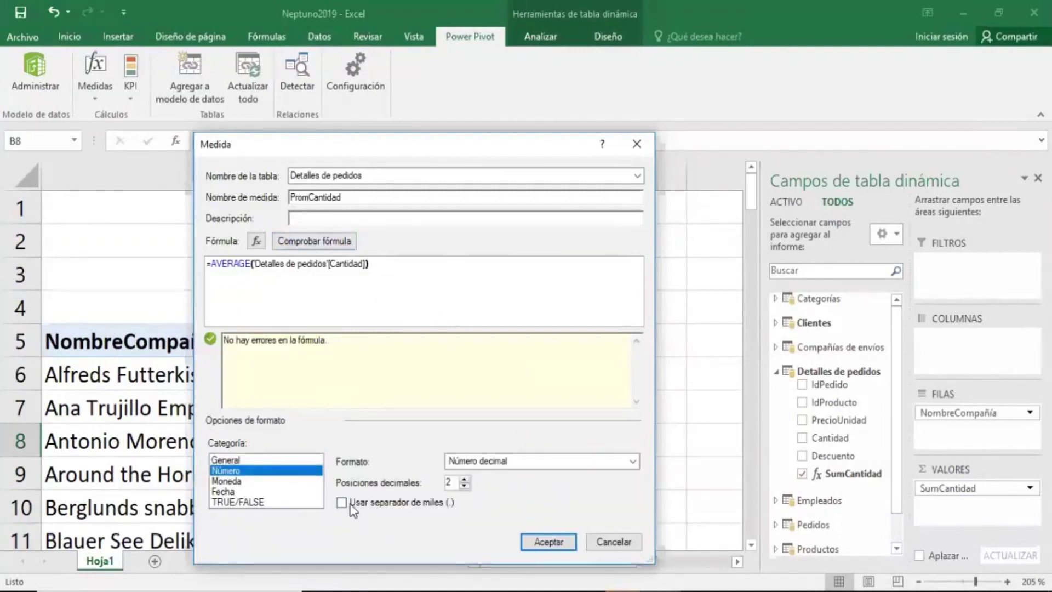
{"action": "left_click", "coordinate": [351, 506]}
{"action": "left_click", "coordinate": [570, 458]}
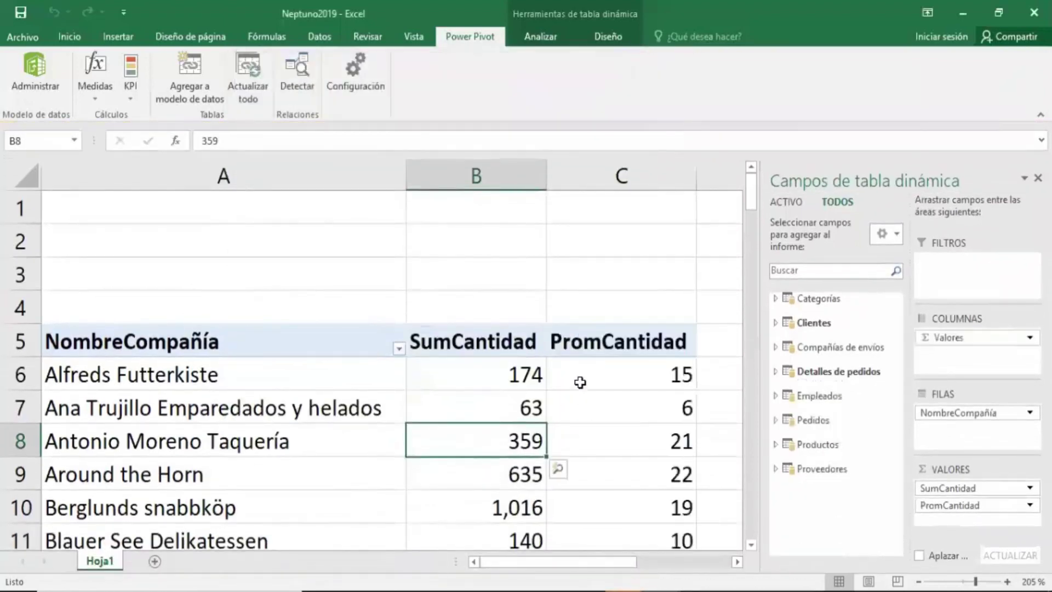
{"action": "mouse_move", "coordinate": [621, 408]}
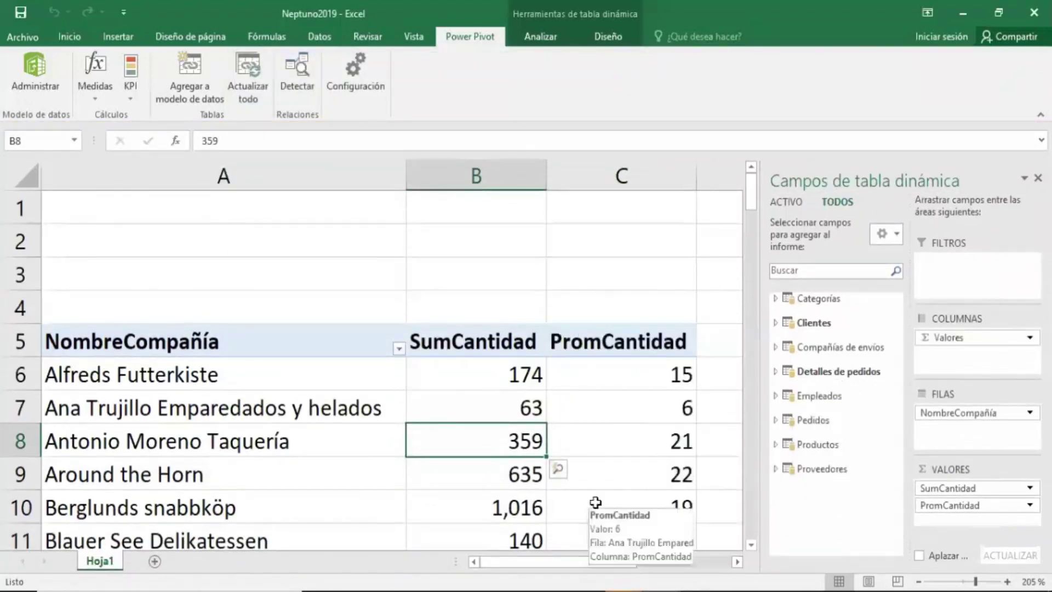
{"action": "left_click", "coordinate": [598, 375]}
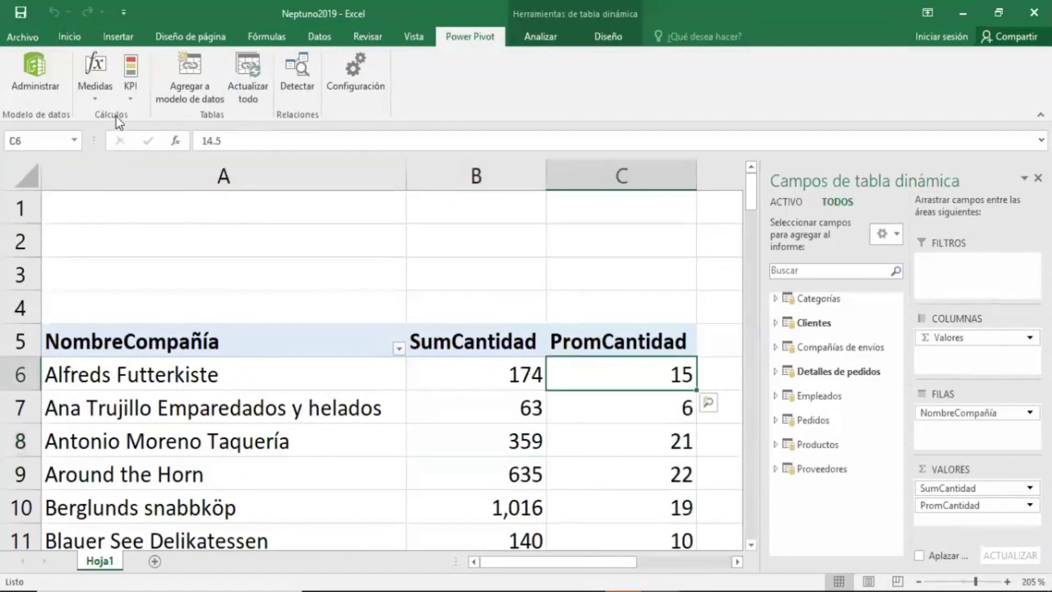
{"action": "left_click", "coordinate": [103, 97]}
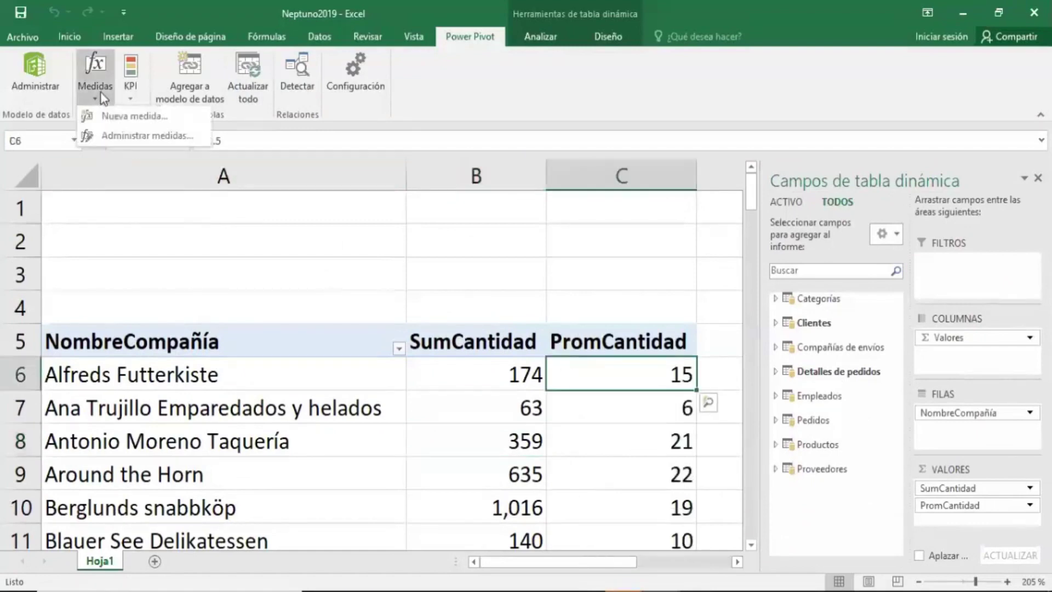
- Start a new measure named MaxCantidad in the Detalles de pedidos table
{"action": "left_click", "coordinate": [172, 112]}
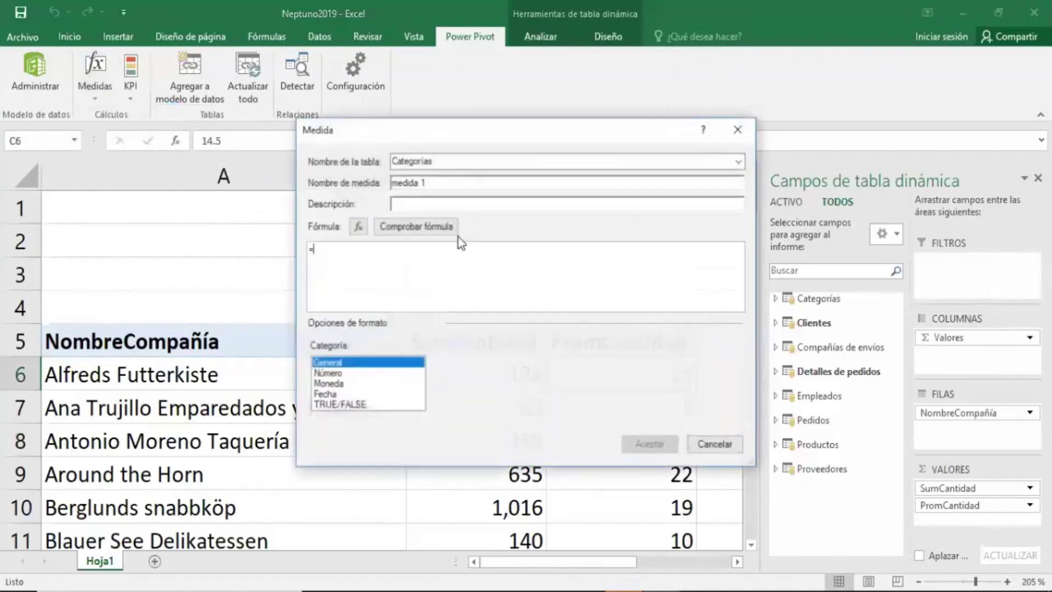
{"action": "left_click", "coordinate": [739, 161]}
{"action": "left_click", "coordinate": [468, 207]}
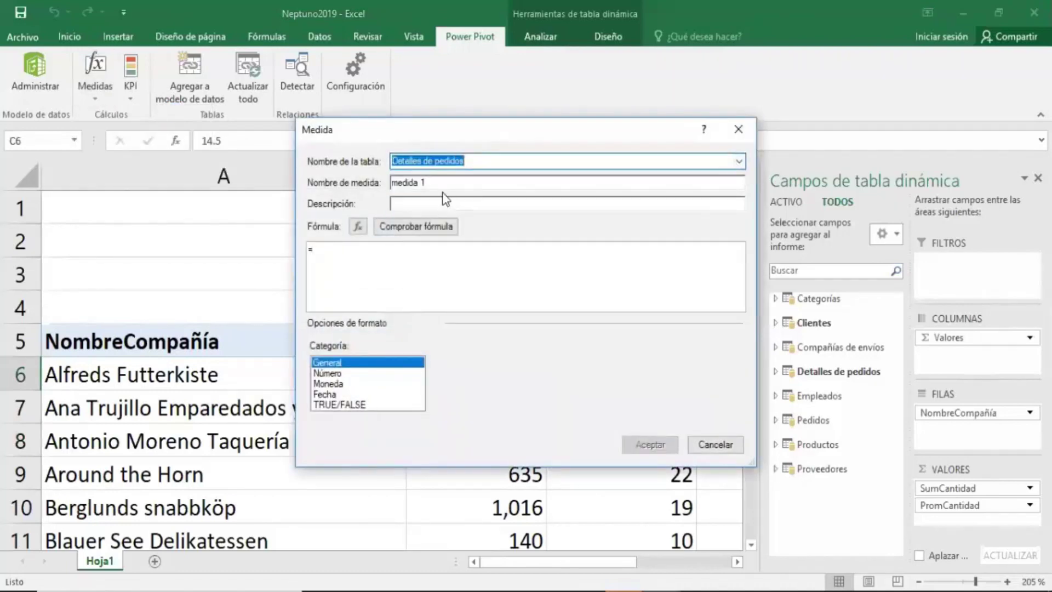
{"action": "left_click_drag", "start_coordinate": [387, 178], "coordinate": [382, 184]}
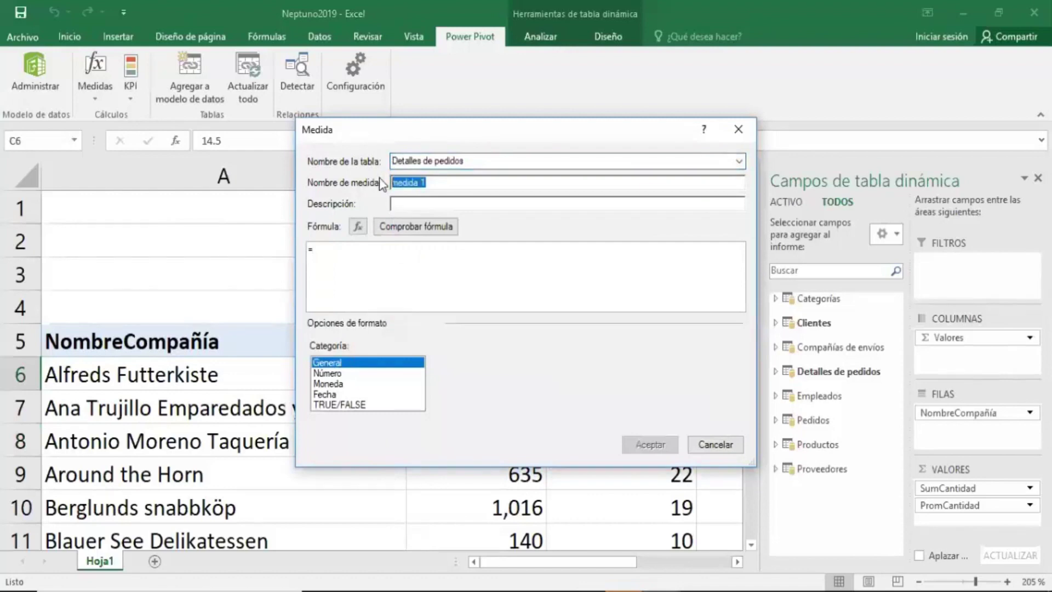
{"action": "type", "text": "MaxCa"}
{"action": "type", "text": "ntid"}
{"action": "type", "text": "ad"}
- Enter the formula =MAX('Detalles de pedidos'[Cantidad]) using autocomplete
{"action": "left_click", "coordinate": [366, 244]}
{"action": "type", "text": "max"}
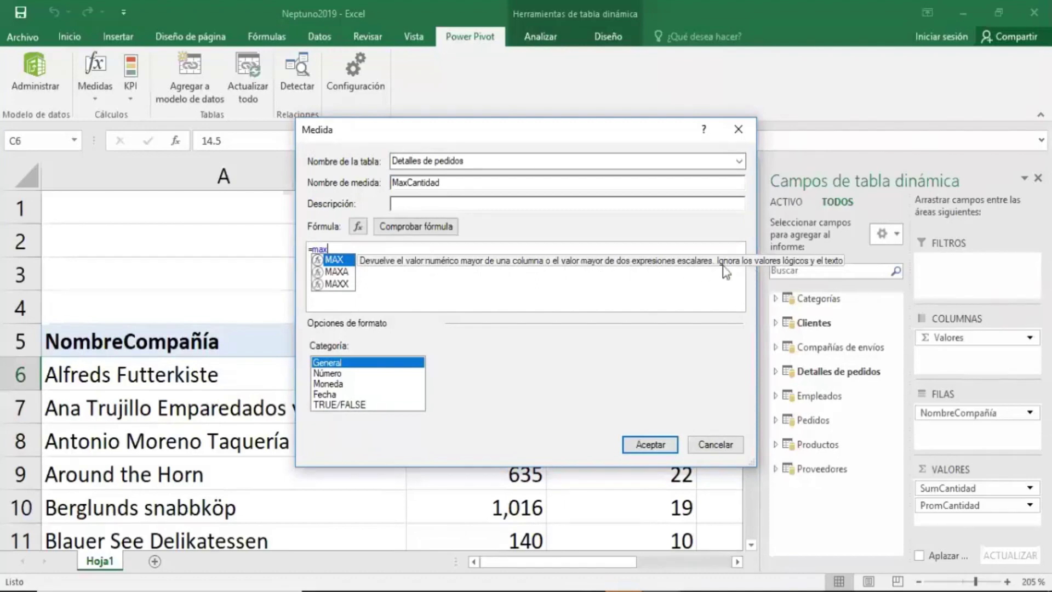
{"action": "double_click", "coordinate": [331, 260]}
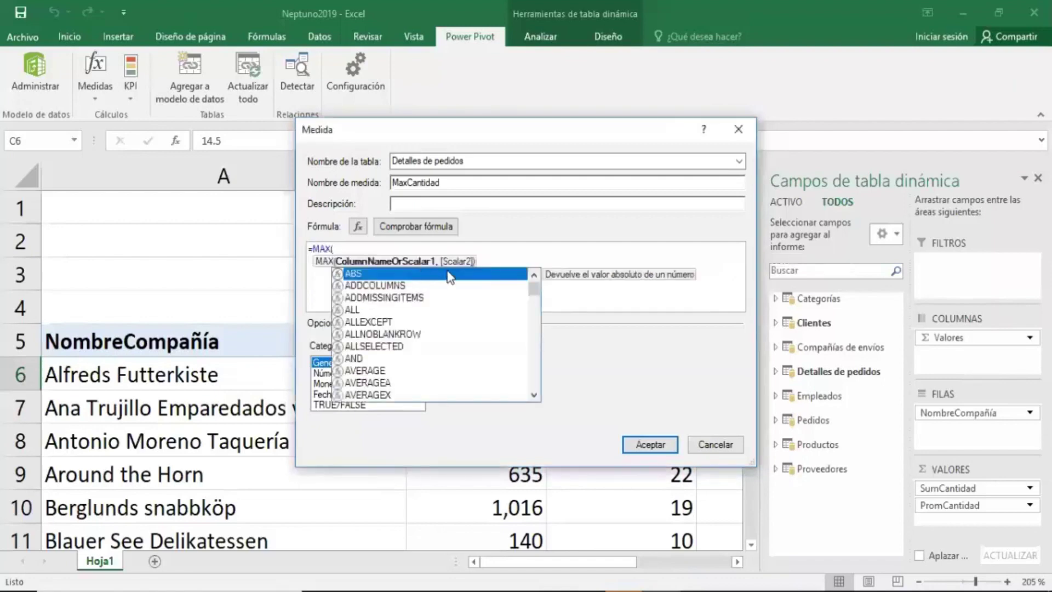
{"action": "type", "text": "d"}
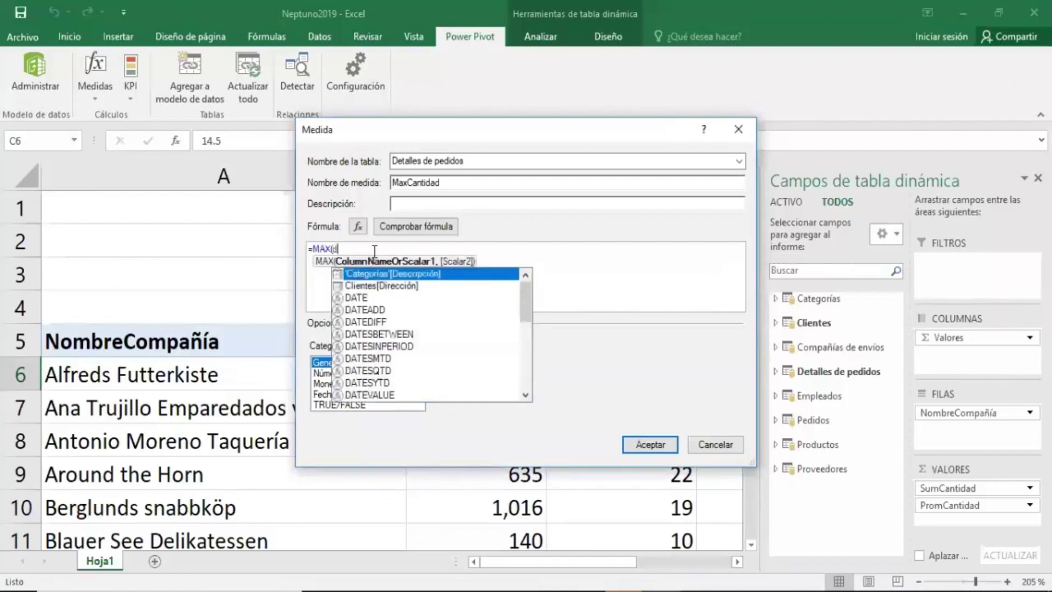
{"action": "type", "text": "eta"}
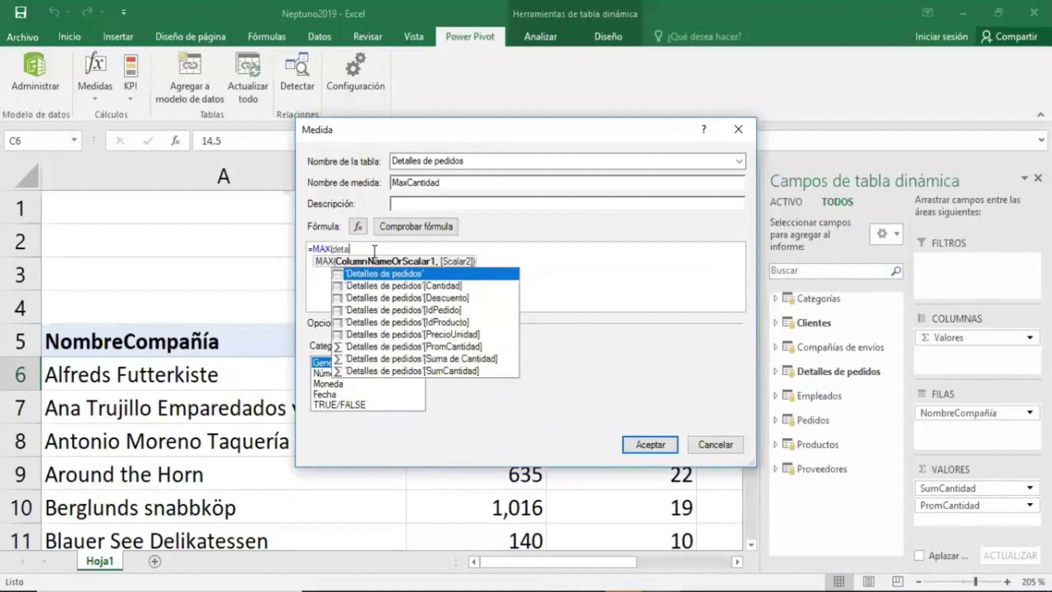
{"action": "key", "text": "Down"}
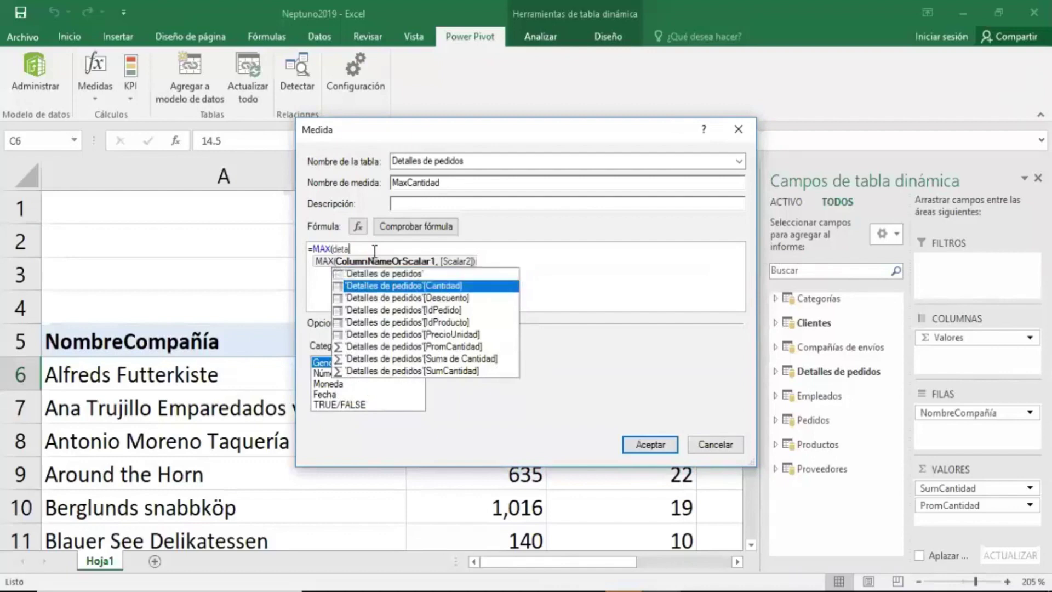
{"action": "key", "text": "Tab"}
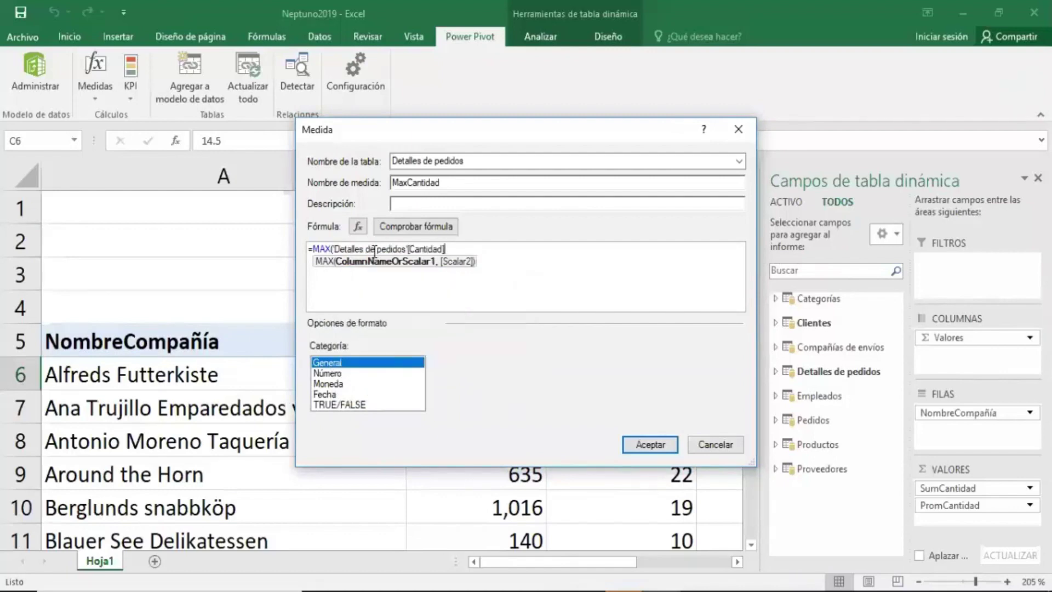
{"action": "type", "text": ")"}
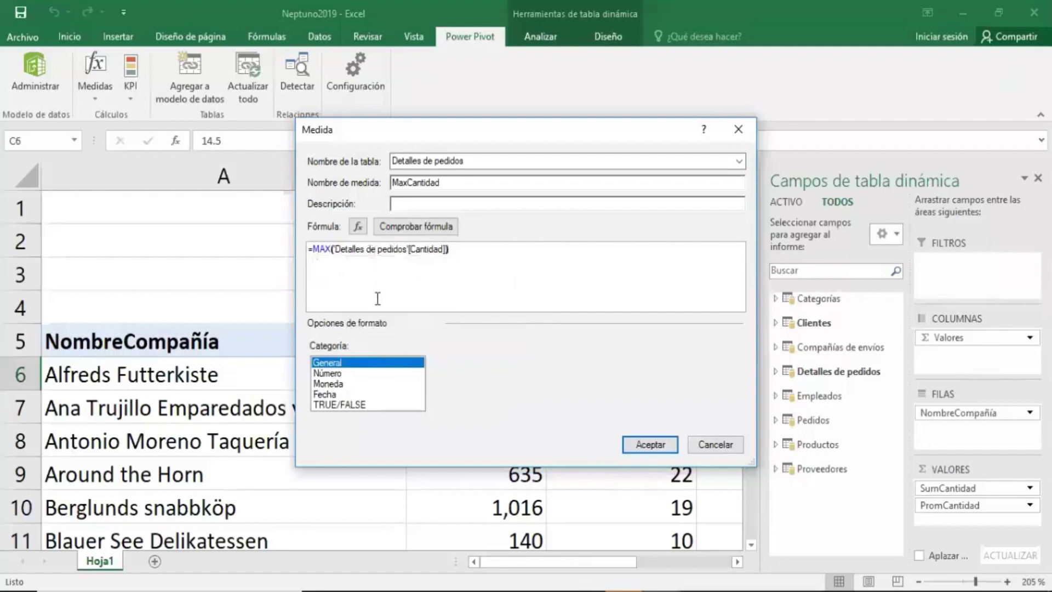
- Format MaxCantidad as Número with thousands separator and 0 decimals, check it, and save
{"action": "left_click", "coordinate": [329, 373]}
{"action": "left_click", "coordinate": [488, 406]}
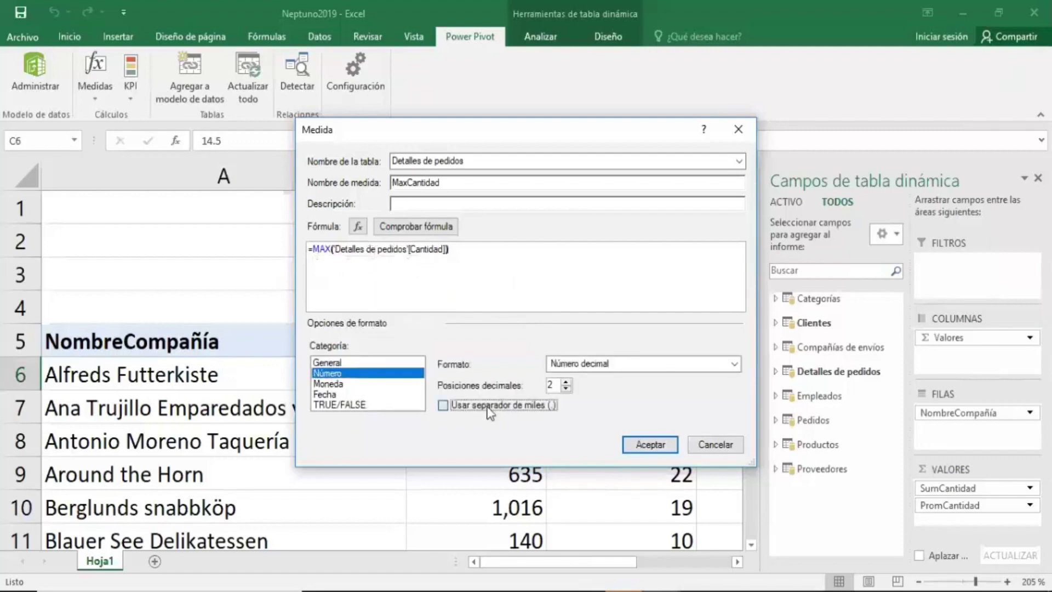
{"action": "left_click", "coordinate": [566, 389]}
{"action": "left_click", "coordinate": [566, 388]}
{"action": "left_click", "coordinate": [402, 229]}
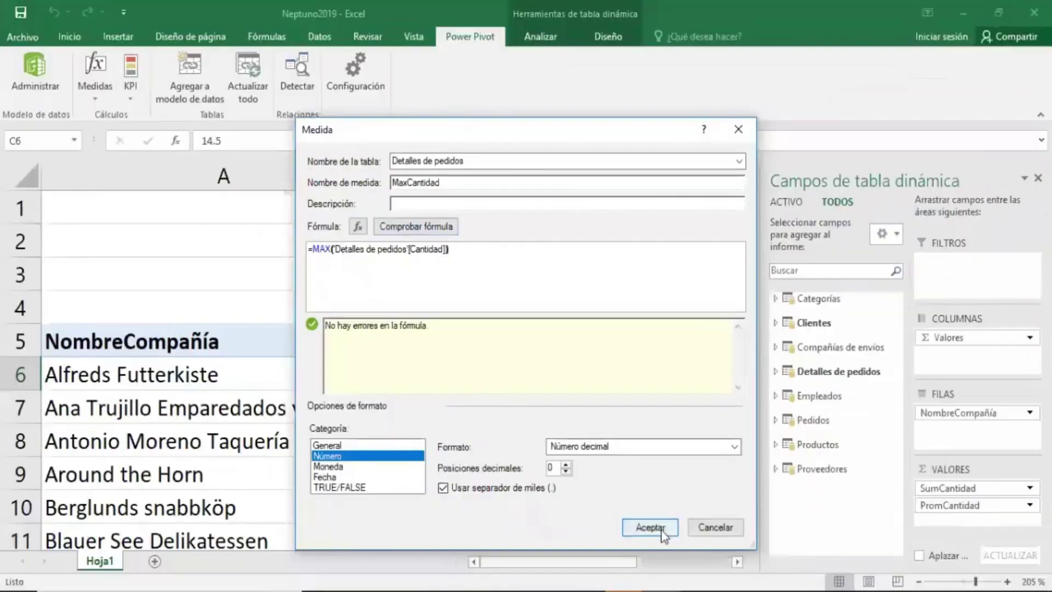
{"action": "left_click", "coordinate": [662, 531]}
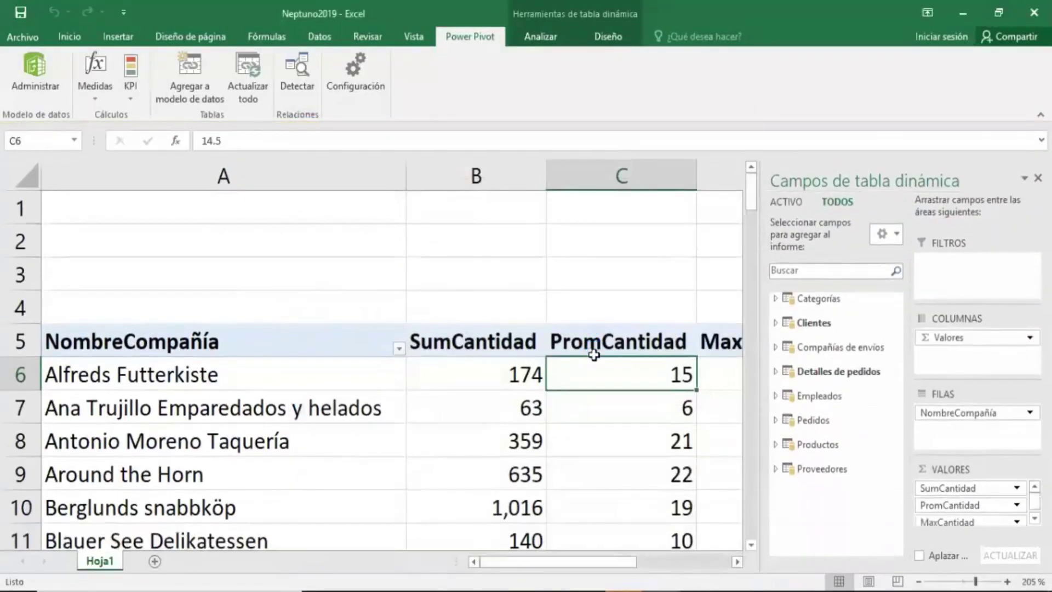
- Scroll the PivotTable to review the new MaxCantidad column
{"action": "left_click_drag", "start_coordinate": [627, 563], "coordinate": [654, 565]}
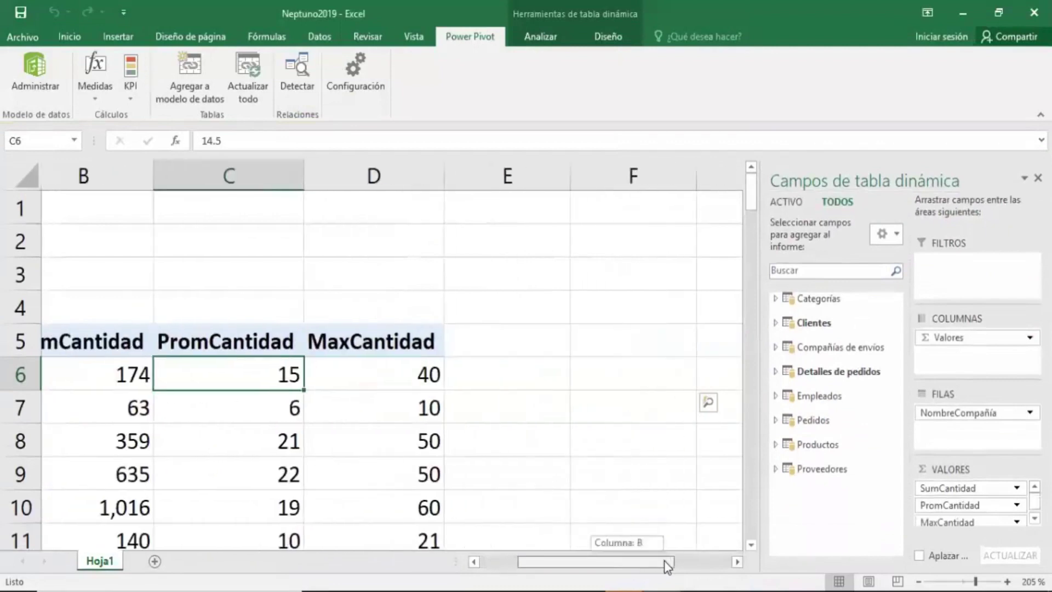
{"action": "scroll", "coordinate": [438, 410], "scroll_direction": "down", "scroll_amount": 3}
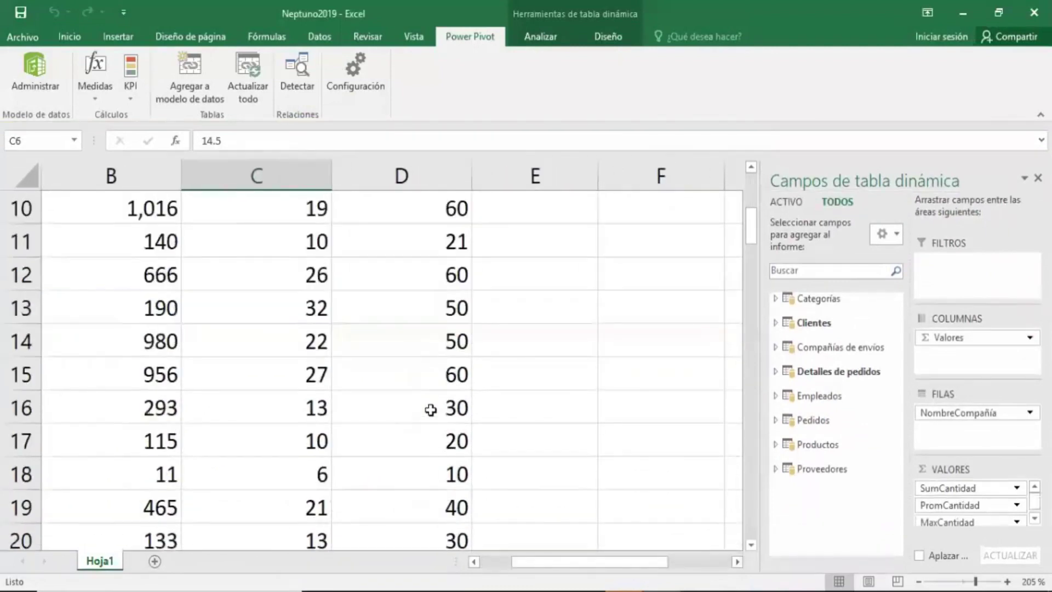
{"action": "scroll", "coordinate": [430, 410], "scroll_direction": "down", "scroll_amount": 4}
{"action": "scroll", "coordinate": [431, 410], "scroll_direction": "up", "scroll_amount": 3}
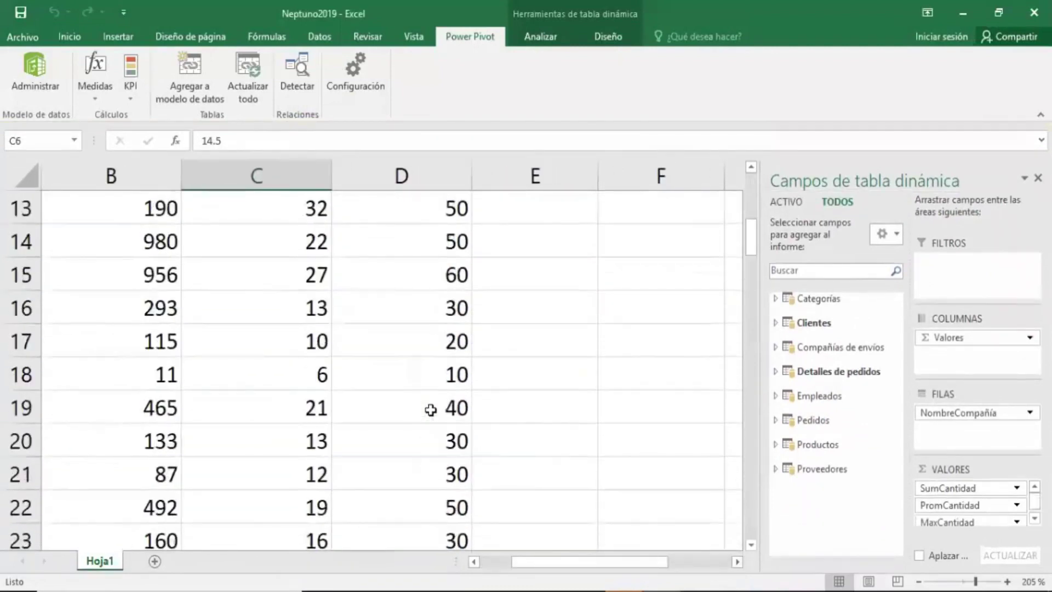
{"action": "scroll", "coordinate": [430, 406], "scroll_direction": "up", "scroll_amount": 3}
{"action": "scroll", "coordinate": [422, 372], "scroll_direction": "up", "scroll_amount": 2}
{"action": "left_click", "coordinate": [414, 345]}
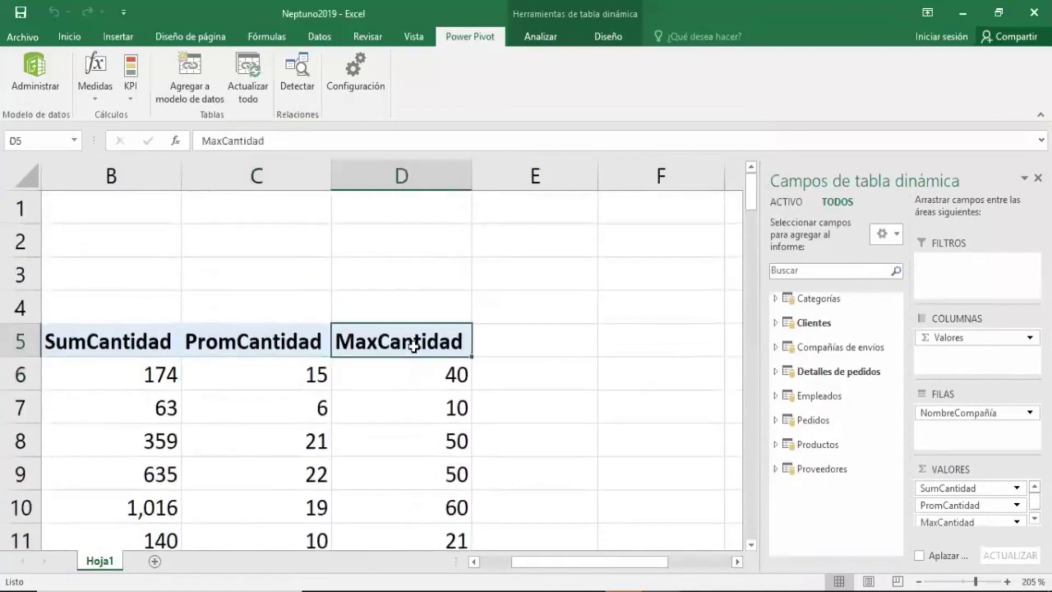
- Start a new MInCantidad measure in the Detalles de pedidos table
{"action": "left_click", "coordinate": [90, 100]}
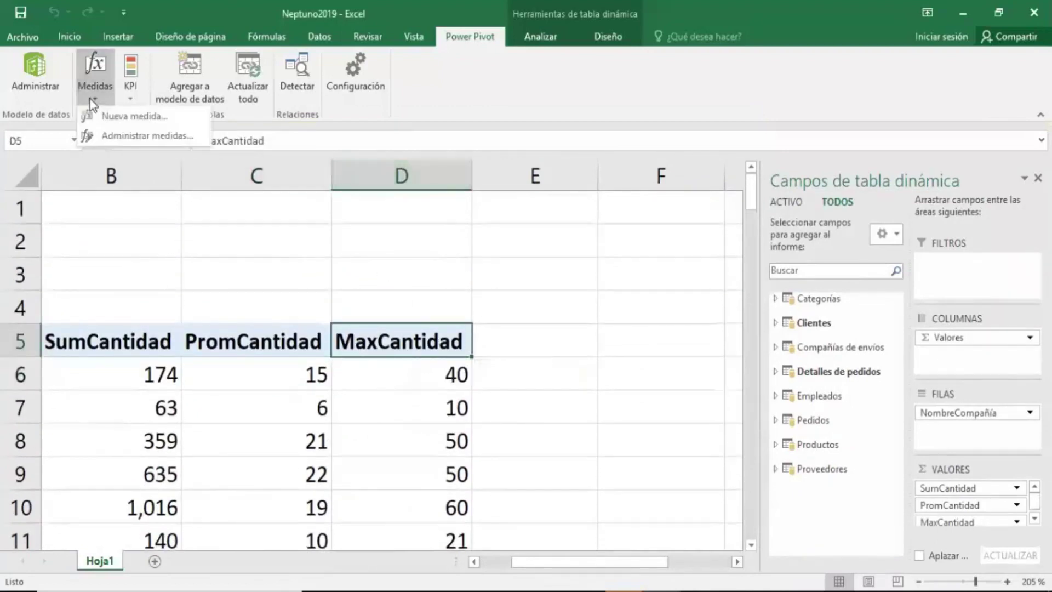
{"action": "left_click", "coordinate": [104, 113]}
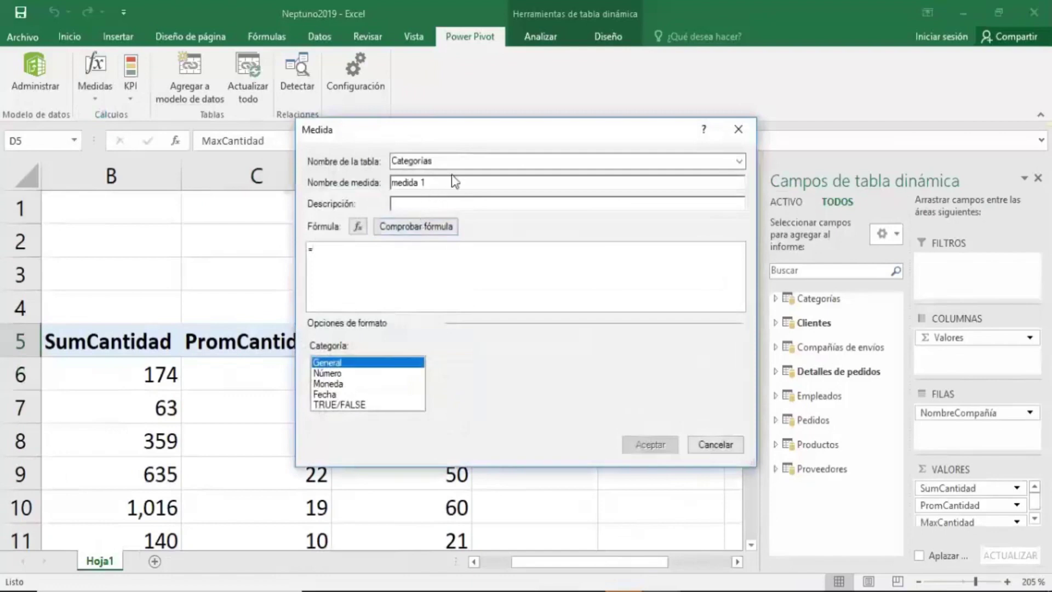
{"action": "left_click", "coordinate": [458, 161]}
{"action": "left_click", "coordinate": [738, 163]}
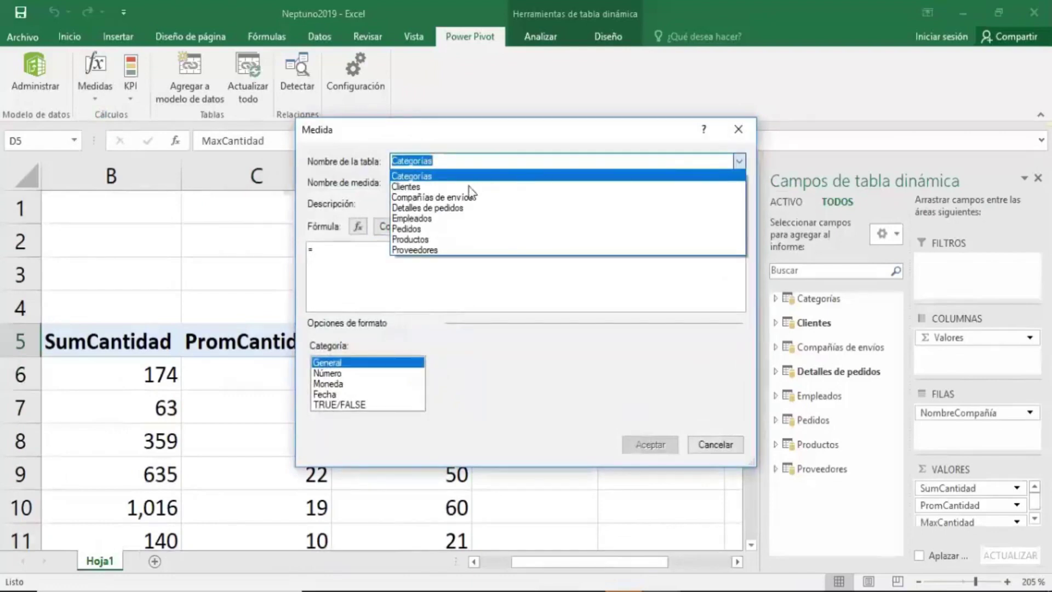
{"action": "left_click", "coordinate": [469, 207]}
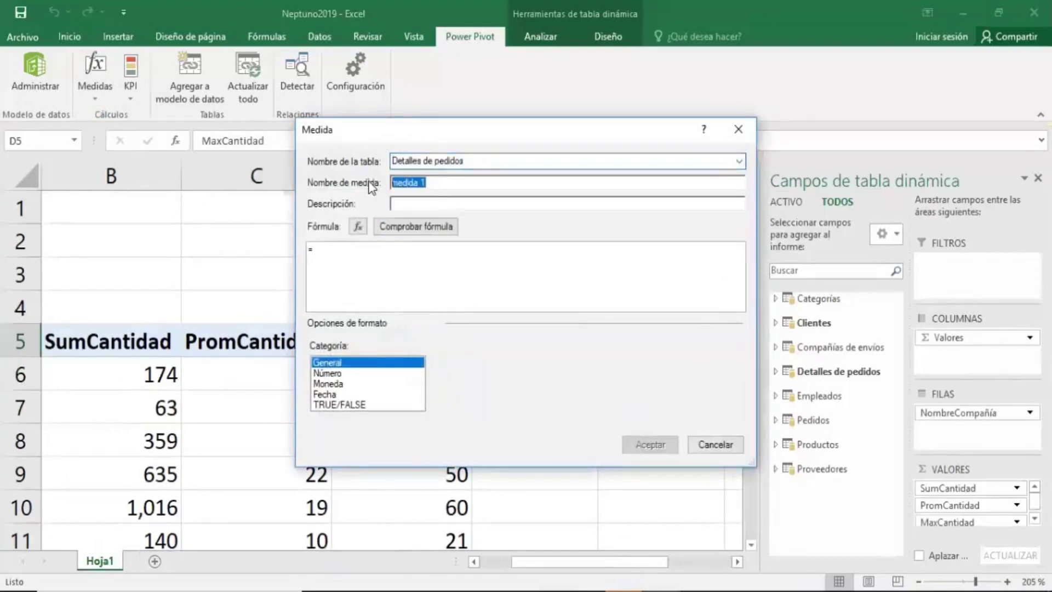
{"action": "type", "text": "Mini"}
{"action": "type", "text": "anti"}
{"action": "type", "text": "dad"}
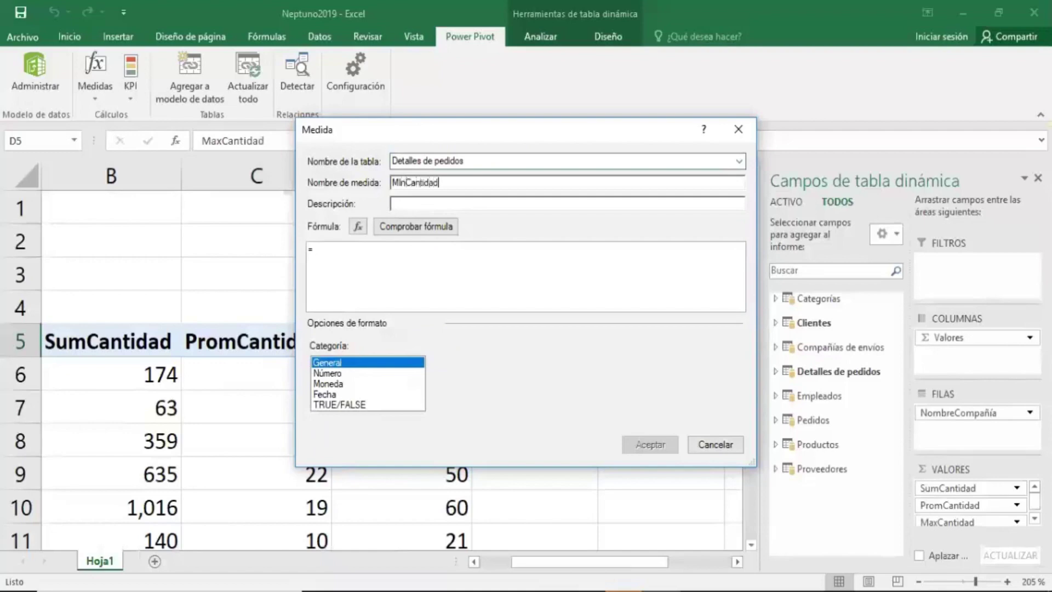
- Enter the formula =MIN('Detalles de pedidos'[Cantidad]) using autocomplete
{"action": "left_click", "coordinate": [357, 248]}
{"action": "type", "text": "min"}
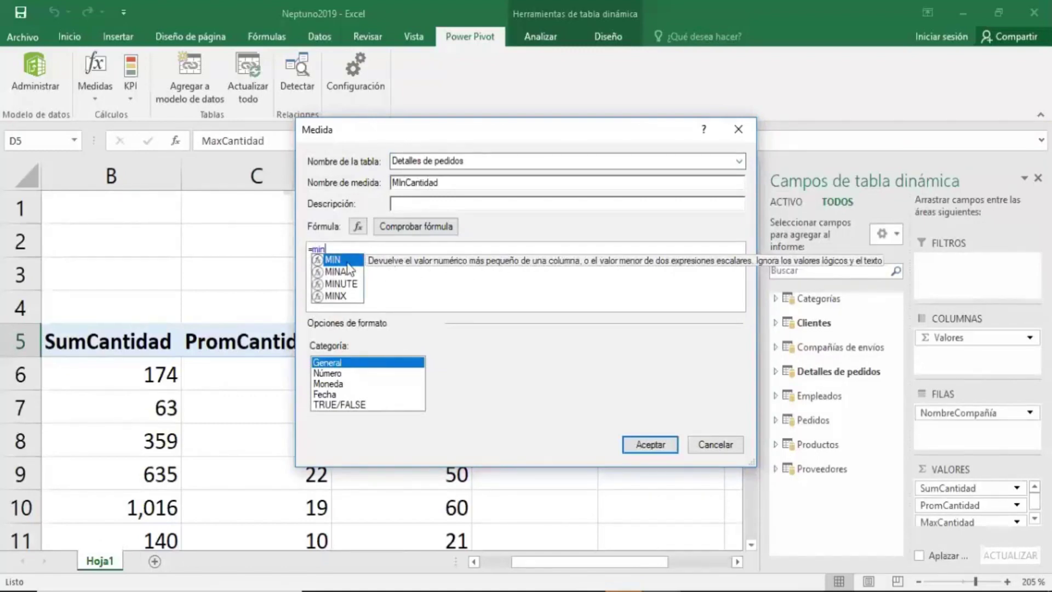
{"action": "key", "text": "Tab"}
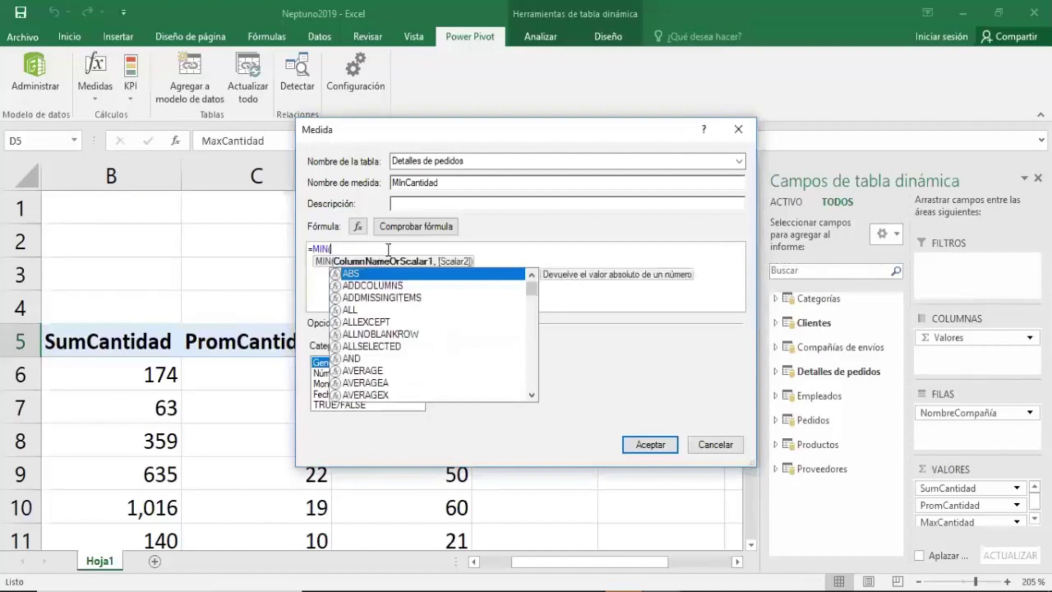
{"action": "type", "text": "del"}
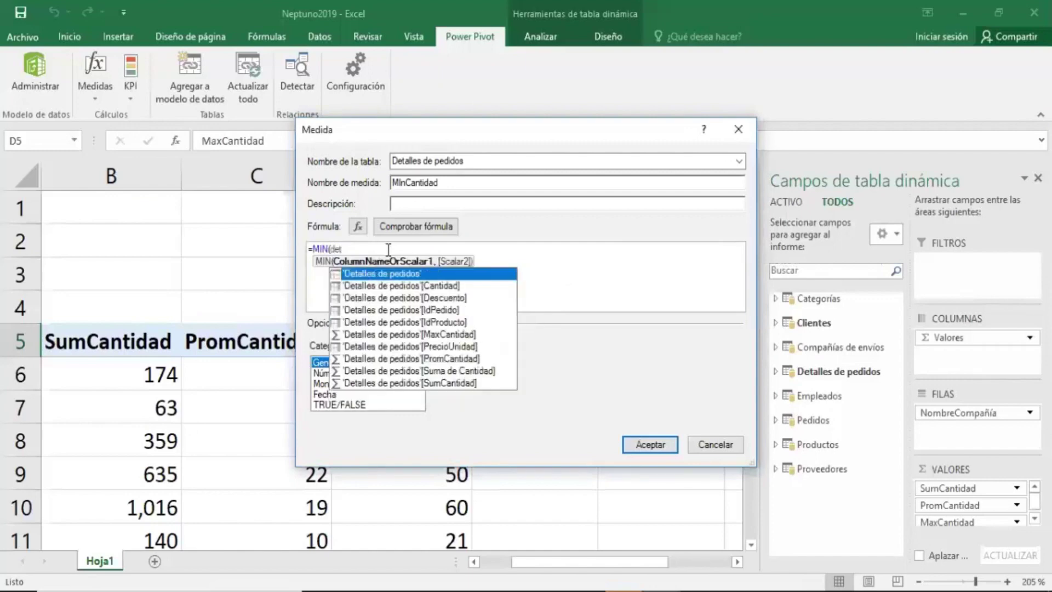
{"action": "key", "text": "Down"}
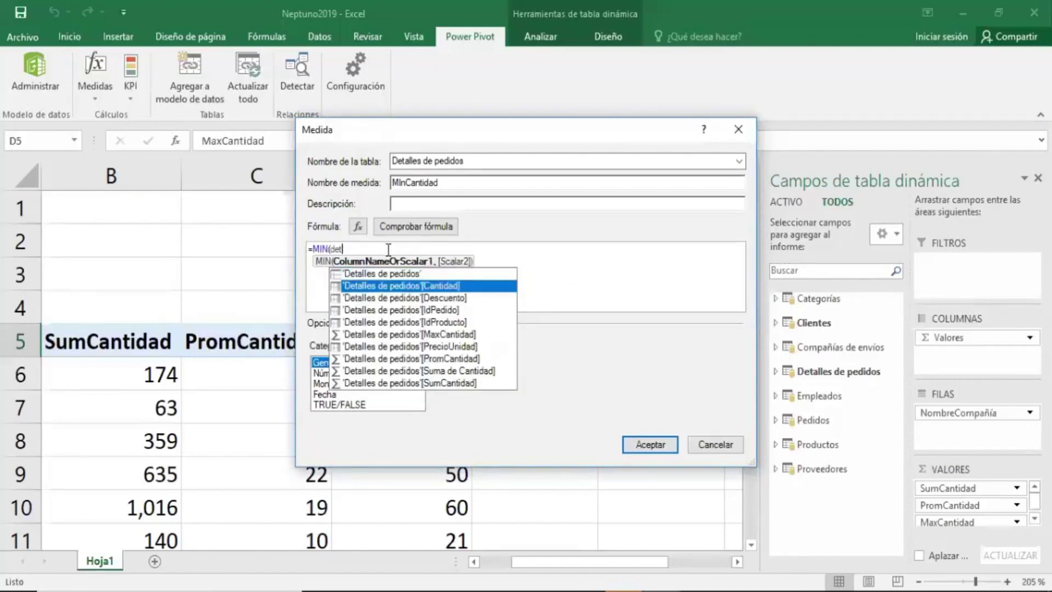
{"action": "key", "text": "Tab"}
{"action": "type", "text": ")"}
- Format MInCantidad as Número with thousands separator and 0 decimals, check it, and save
{"action": "left_click", "coordinate": [337, 373]}
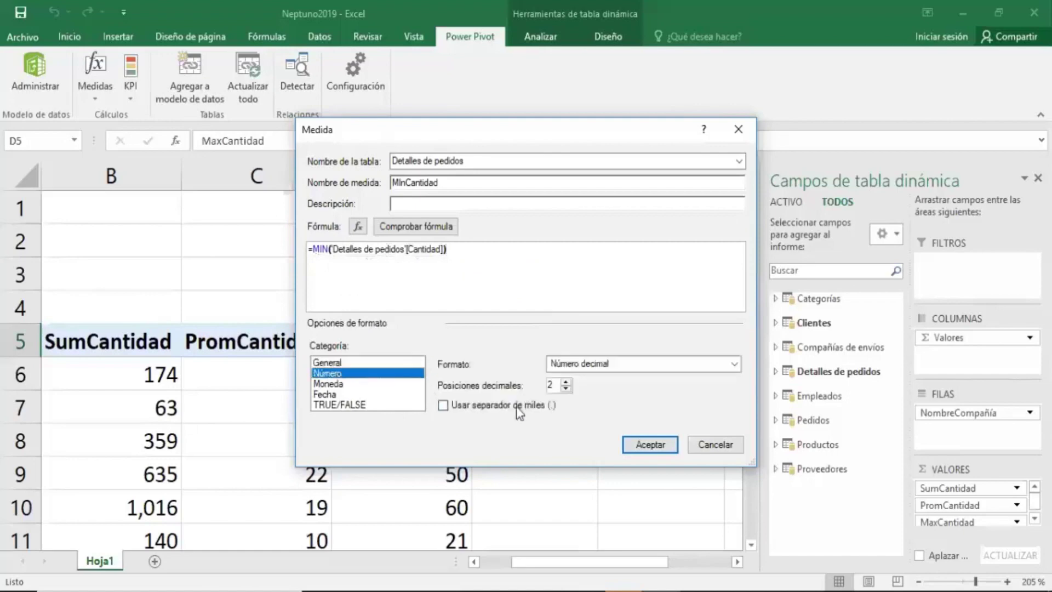
{"action": "left_click", "coordinate": [518, 412]}
{"action": "left_click", "coordinate": [565, 390]}
{"action": "left_click", "coordinate": [565, 389]}
{"action": "left_click", "coordinate": [442, 230]}
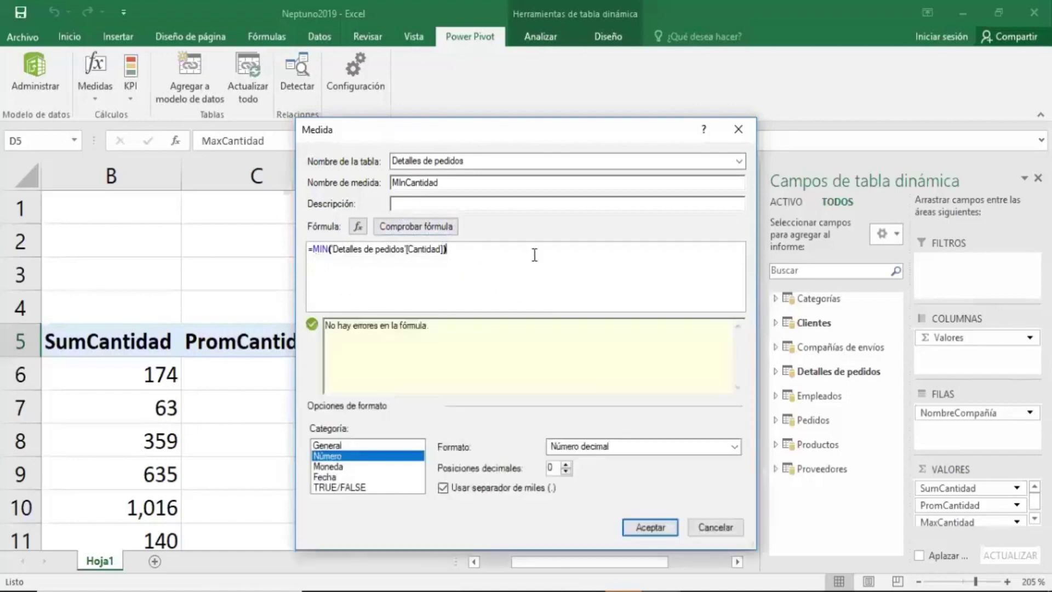
{"action": "left_click", "coordinate": [638, 527]}
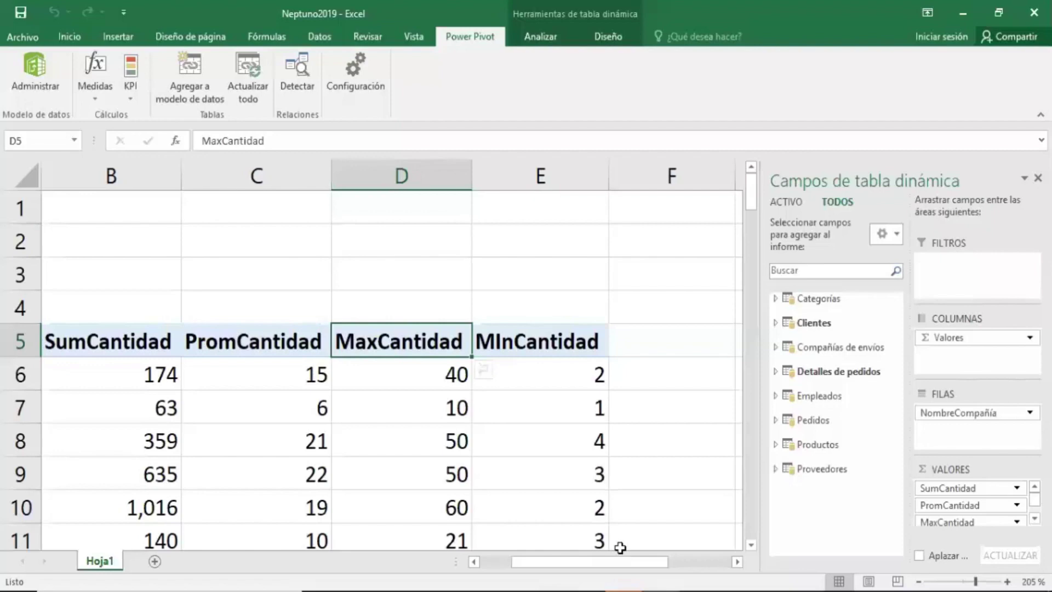
- Open the Tu información account settings from the Start menu, then resize and reposition the window
{"action": "key", "text": "super"}
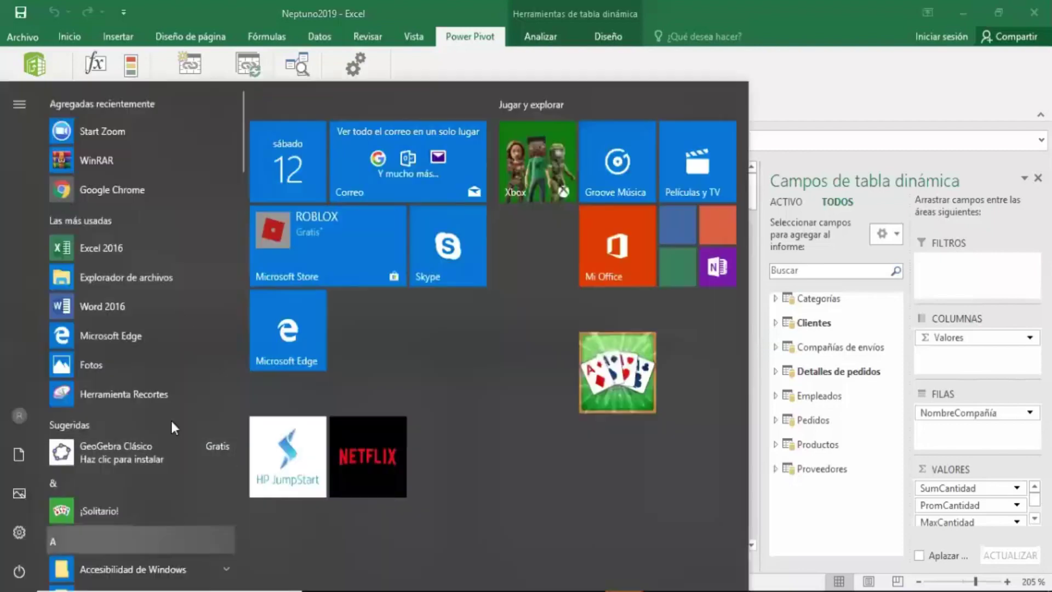
{"action": "left_click", "coordinate": [14, 415]}
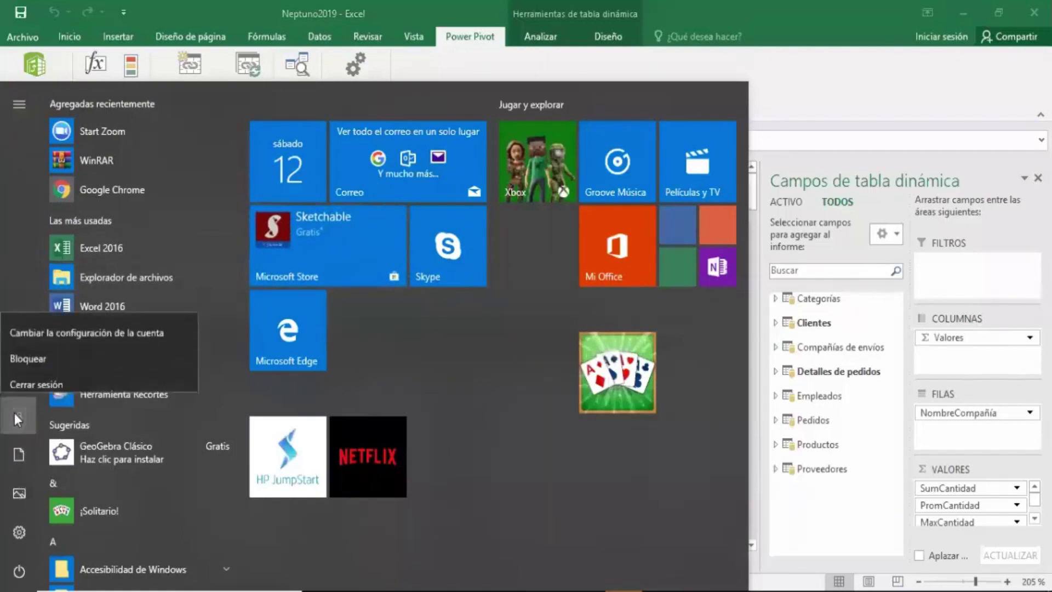
{"action": "left_click", "coordinate": [100, 321]}
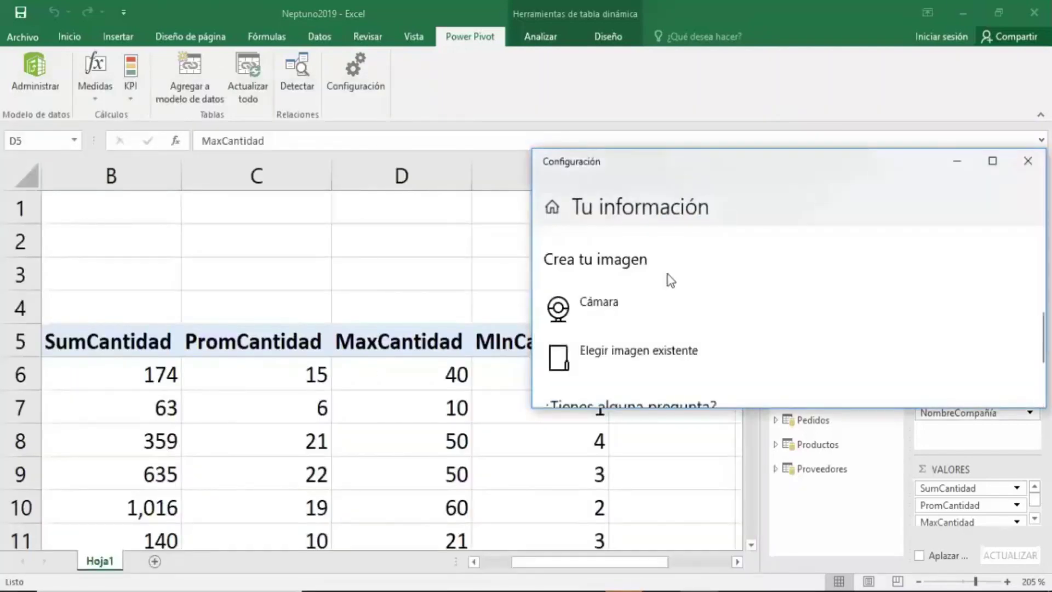
{"action": "left_click_drag", "start_coordinate": [681, 409], "coordinate": [681, 536]}
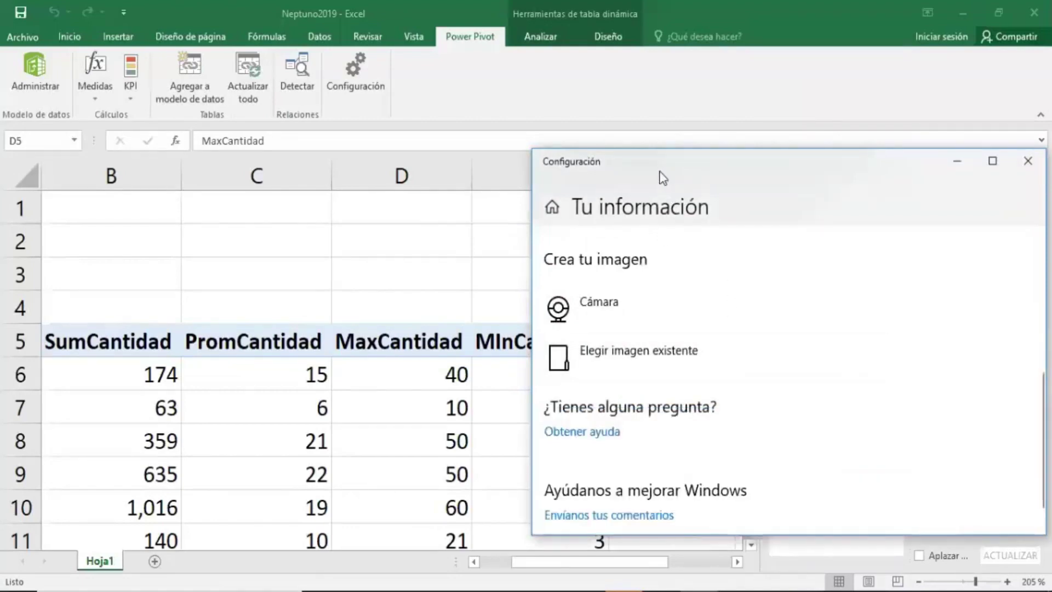
{"action": "left_click_drag", "start_coordinate": [662, 177], "coordinate": [605, 167]}
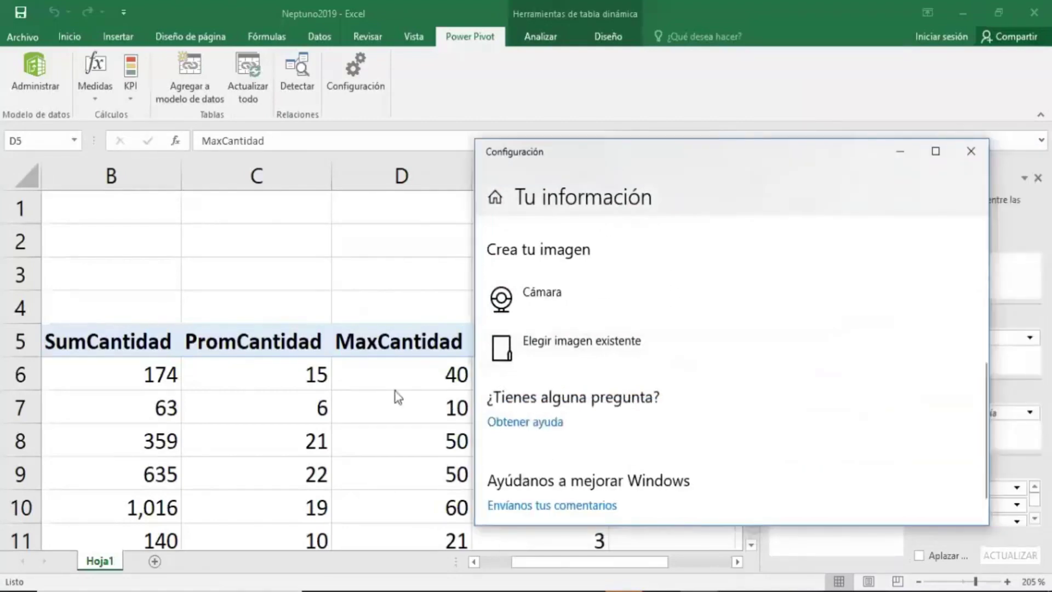
- Close Settings, select PivotTable cell D8, and bring up Power Pivot Medidas
{"action": "left_click", "coordinate": [970, 152]}
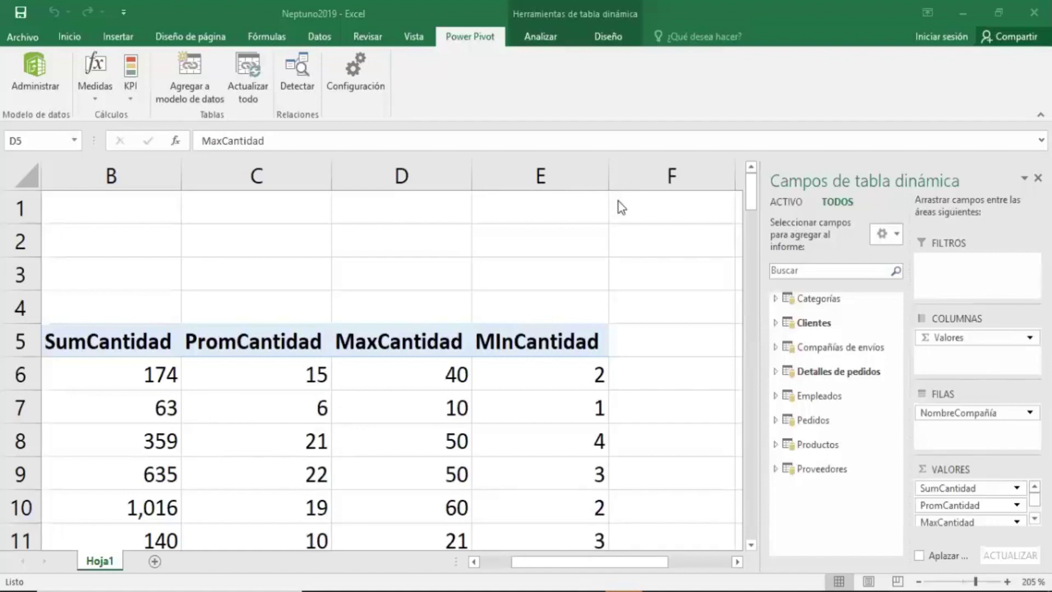
{"action": "left_click", "coordinate": [276, 407]}
{"action": "left_click", "coordinate": [442, 439]}
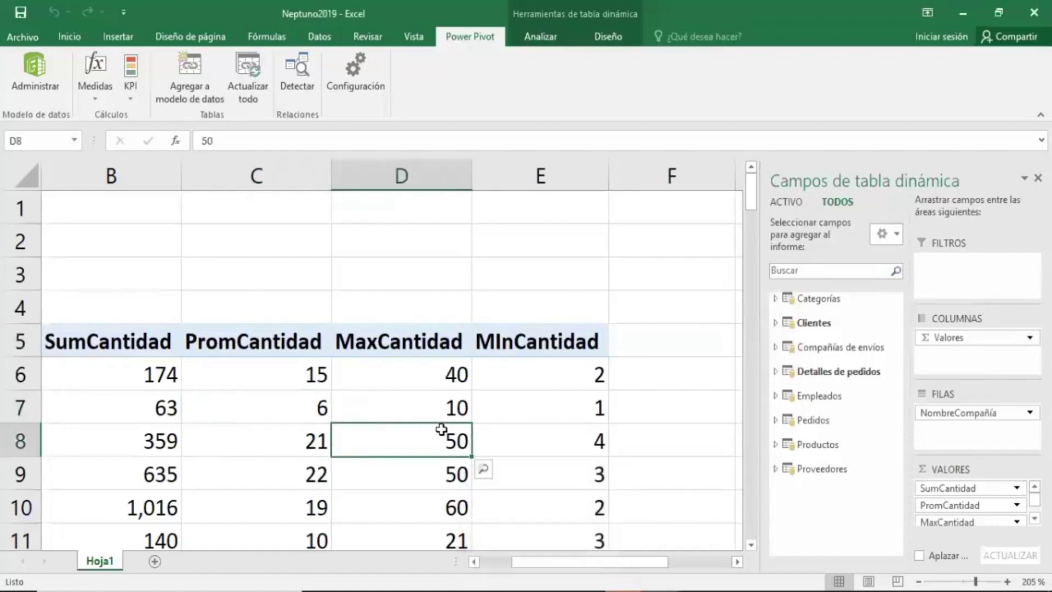
{"action": "left_click", "coordinate": [94, 82]}
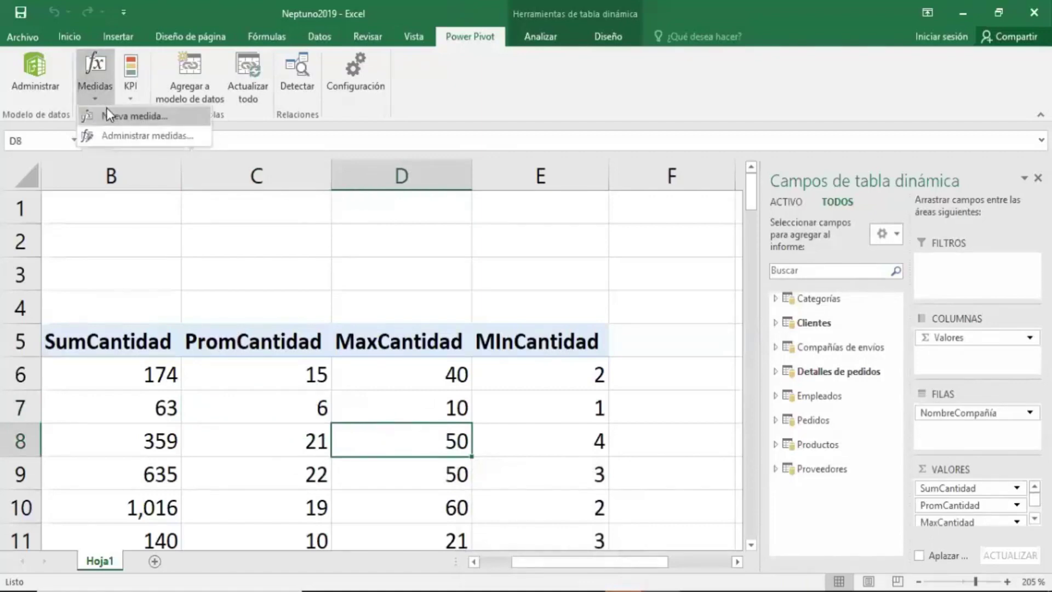
- Create a new measure named ConCantidad in the Detalles de pedidos table
{"action": "left_click", "coordinate": [106, 109]}
{"action": "left_click", "coordinate": [740, 160]}
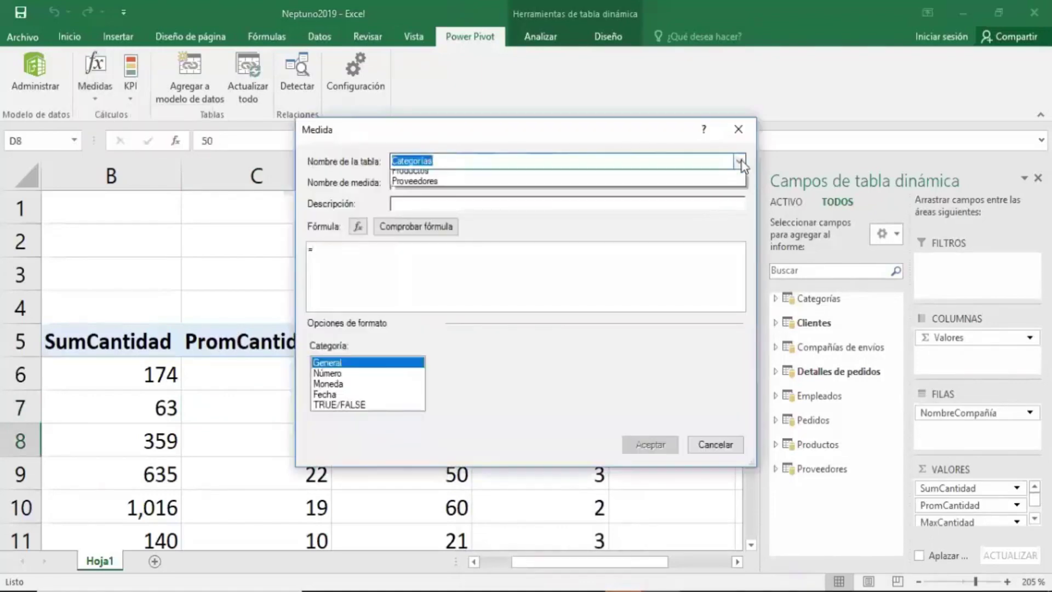
{"action": "left_click", "coordinate": [456, 207]}
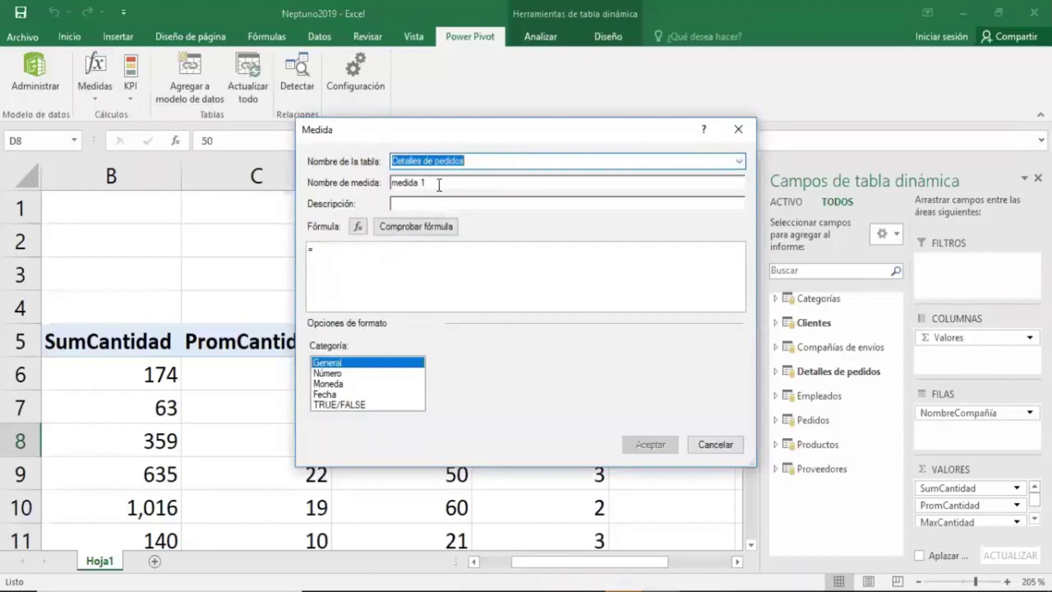
{"action": "left_click_drag", "start_coordinate": [433, 183], "coordinate": [390, 183]}
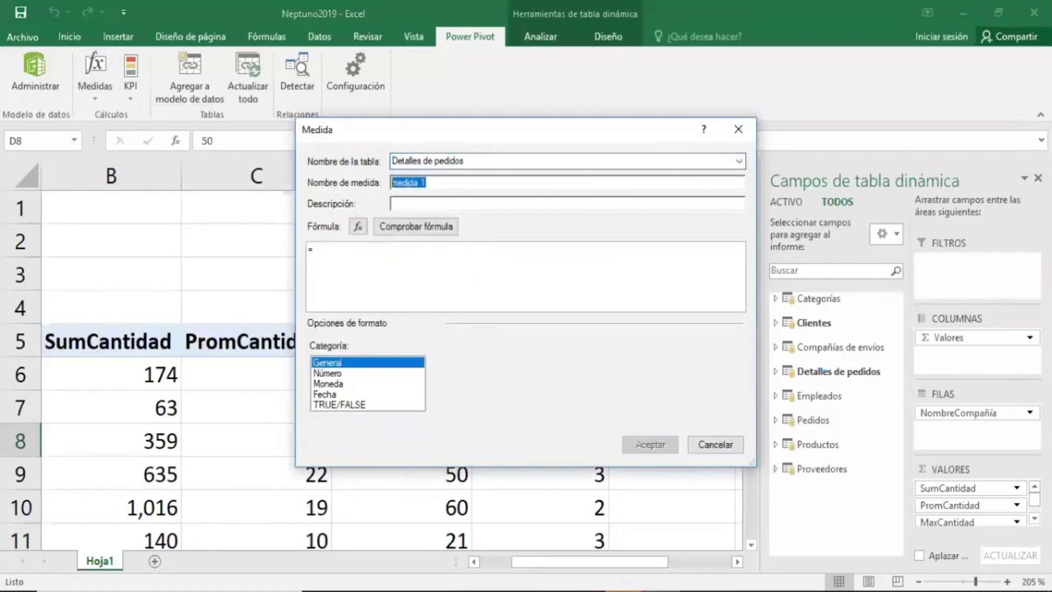
{"action": "type", "text": "ConC"}
{"action": "type", "text": "antida"}
{"action": "type", "text": "d"}
- Enter the formula =COUNT('Detalles de pedidos'[Cantidad]) after comparing COUNT with COUNTA
{"action": "left_click", "coordinate": [333, 251]}
{"action": "type", "text": "co"}
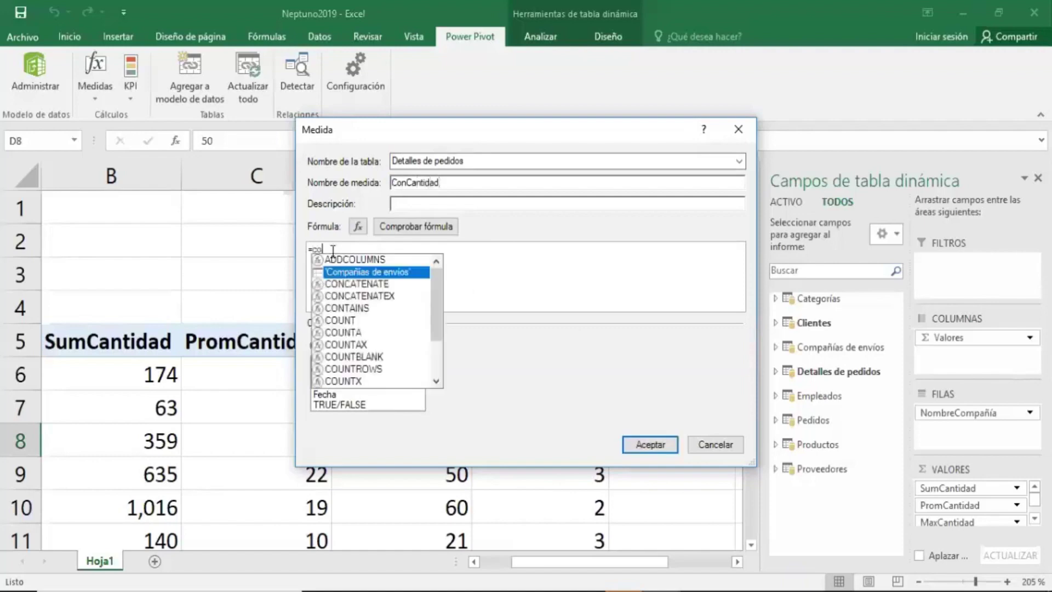
{"action": "left_click", "coordinate": [358, 323]}
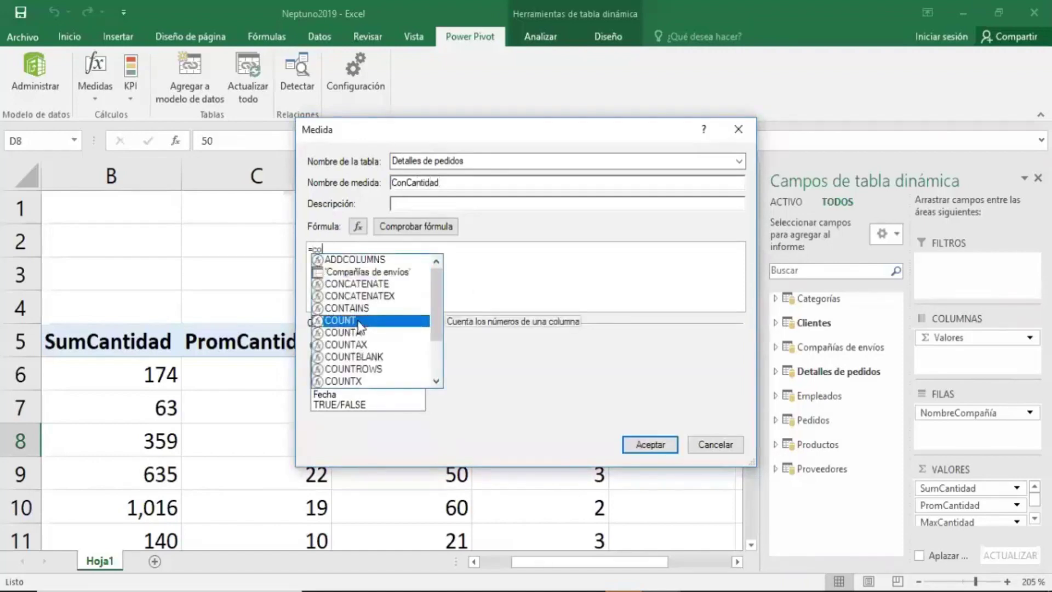
{"action": "left_click", "coordinate": [356, 329]}
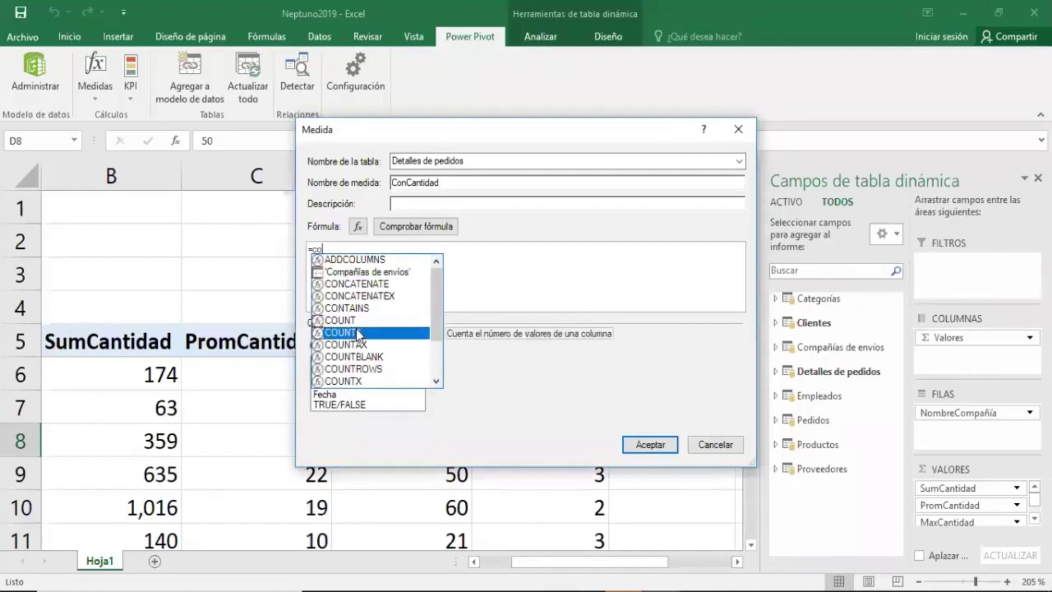
{"action": "left_click", "coordinate": [356, 325]}
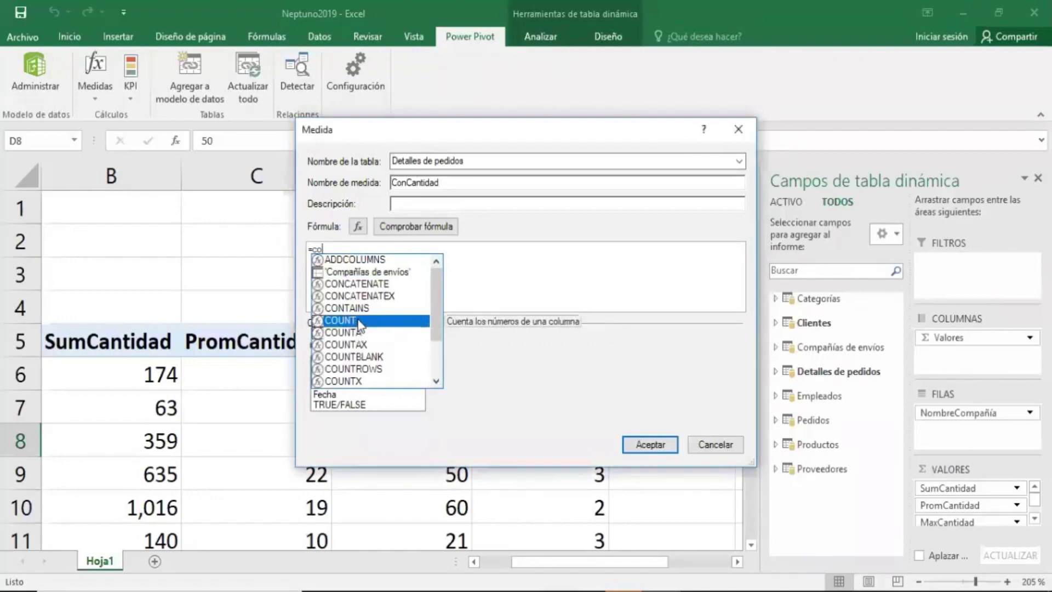
{"action": "left_click", "coordinate": [363, 332]}
{"action": "left_click", "coordinate": [362, 323]}
{"action": "double_click", "coordinate": [362, 322]}
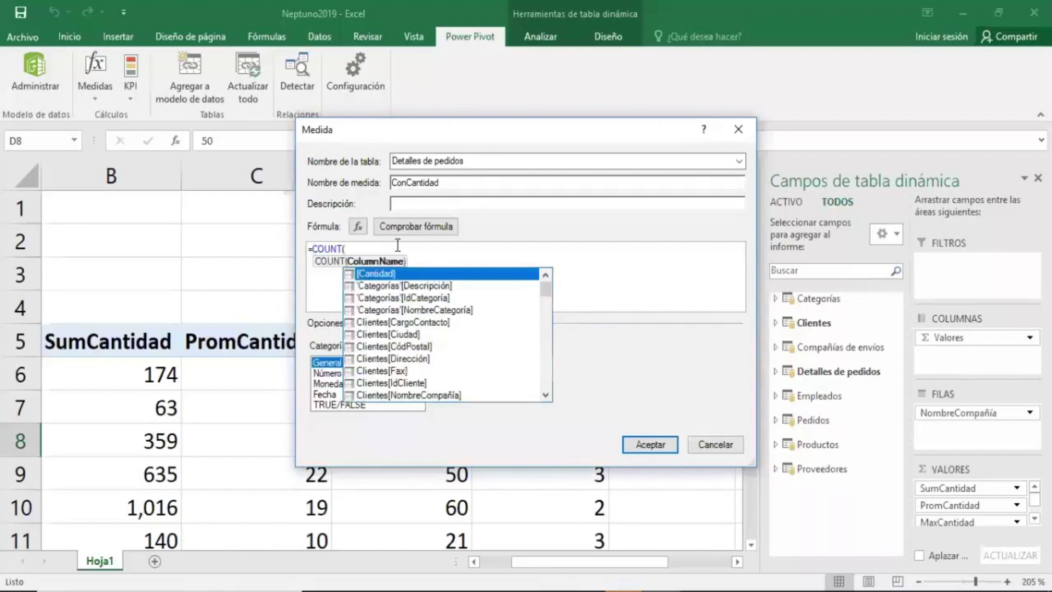
{"action": "type", "text": "deta"}
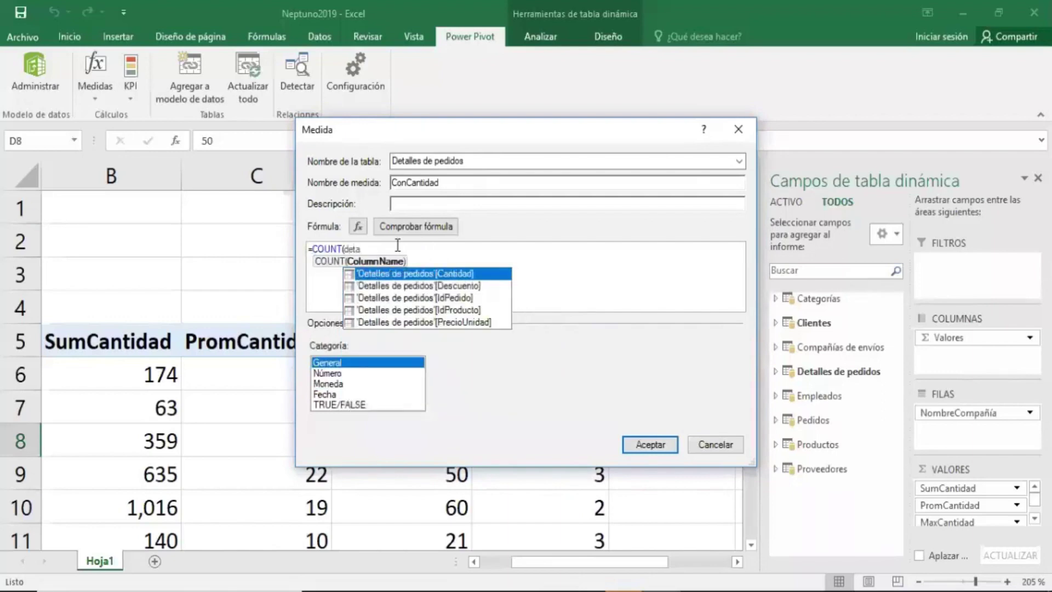
{"action": "key", "text": "Tab"}
{"action": "type", "text": ")"}
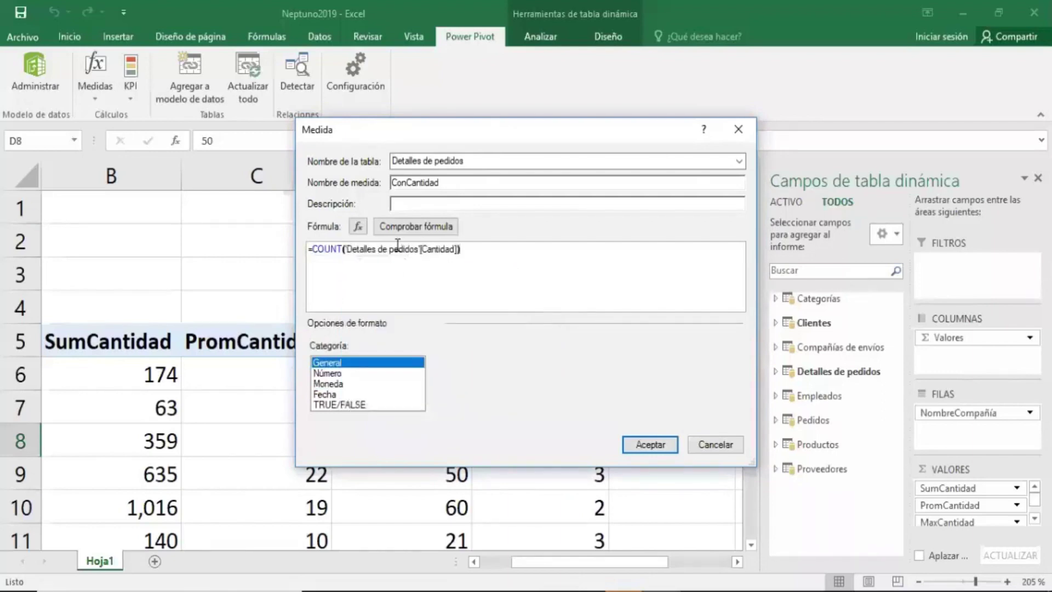
- Format the measure as a number with thousands separator and 0 decimals, verify the formula, and save it
{"action": "left_click", "coordinate": [341, 373]}
{"action": "left_click", "coordinate": [476, 407]}
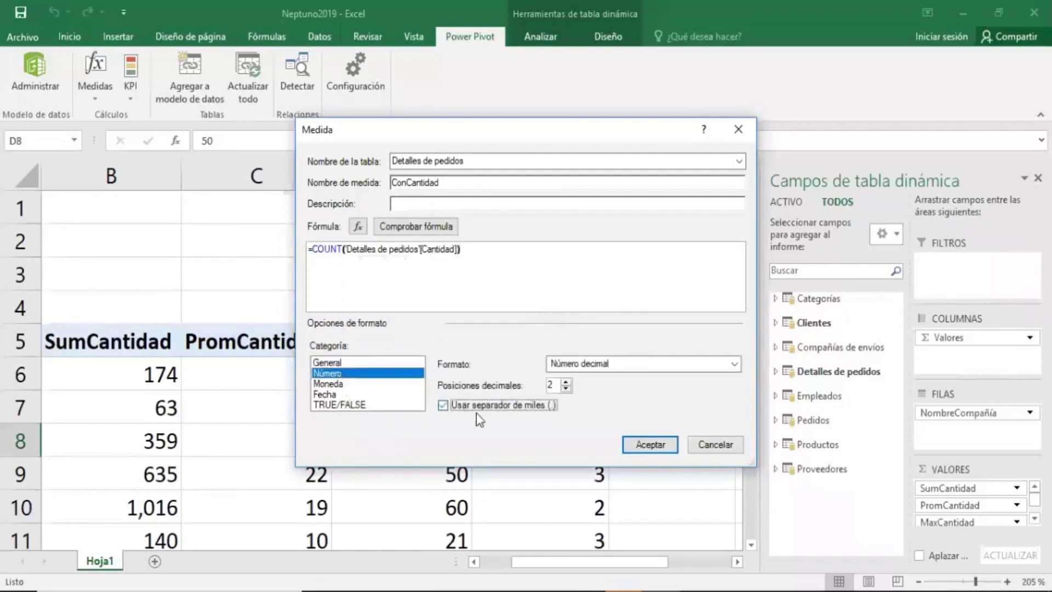
{"action": "left_click", "coordinate": [566, 389]}
{"action": "left_click", "coordinate": [566, 389]}
{"action": "left_click", "coordinate": [481, 250]}
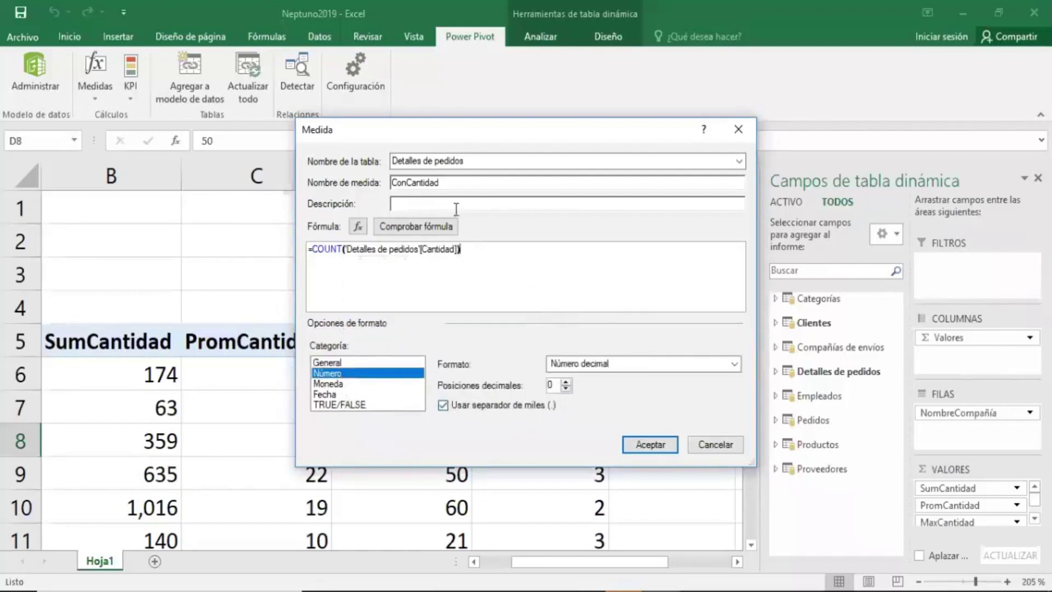
{"action": "left_click", "coordinate": [445, 231]}
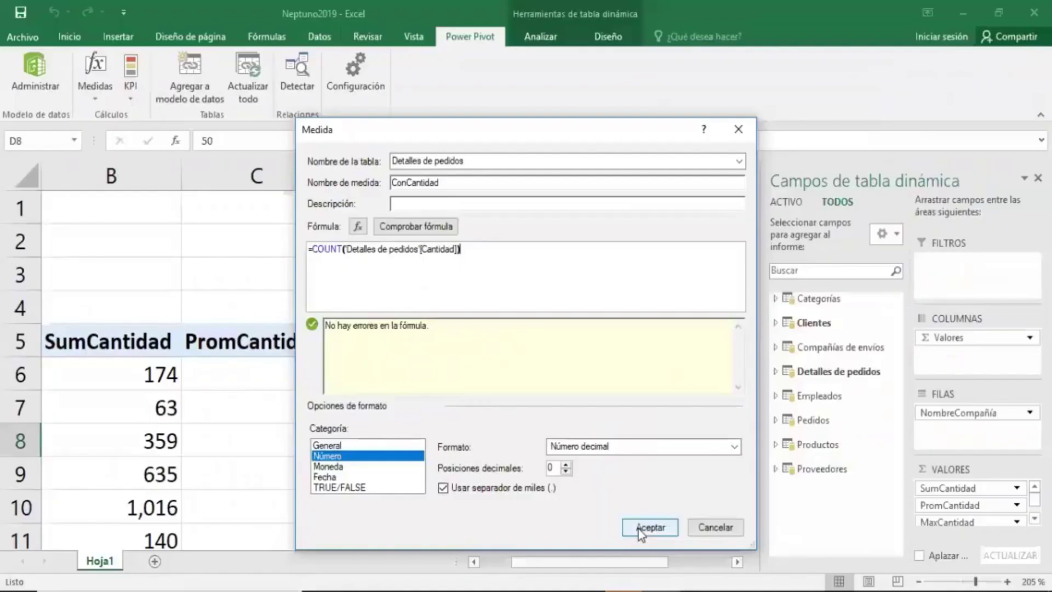
{"action": "left_click", "coordinate": [640, 529]}
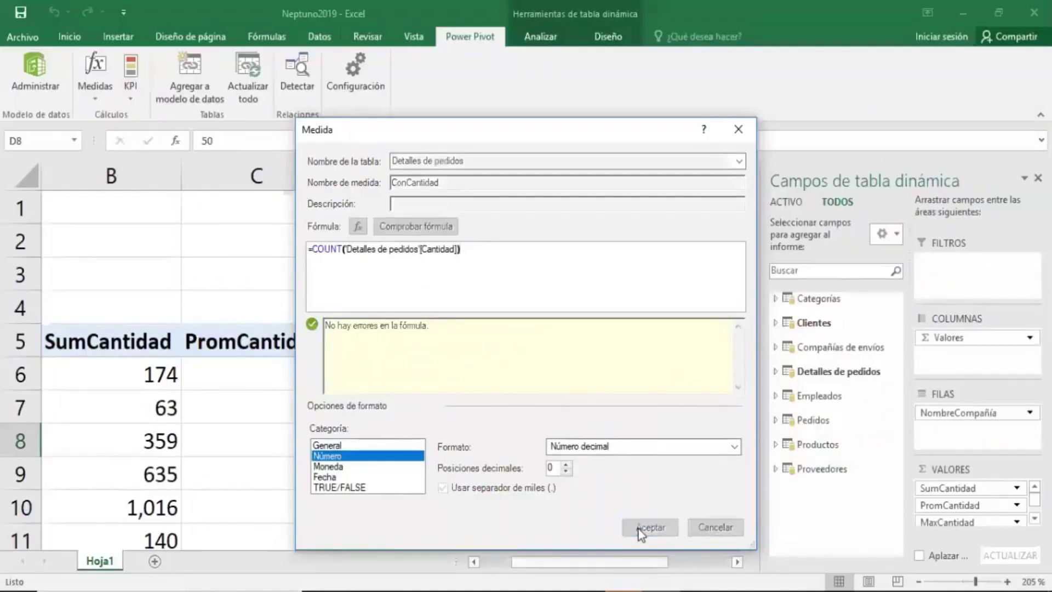